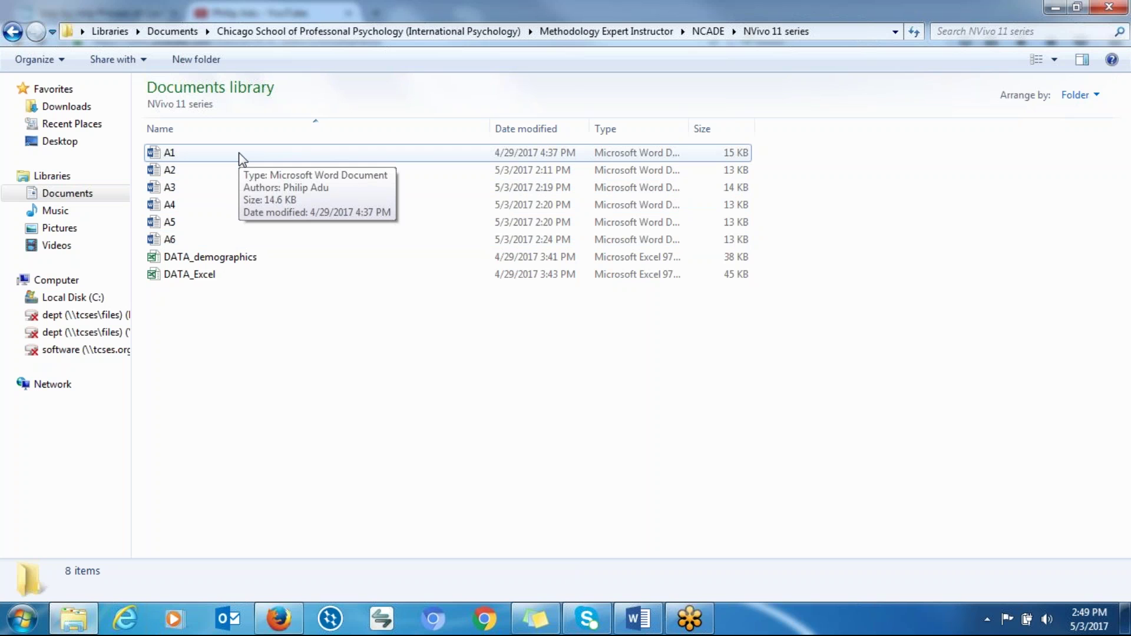
# Step: Open the A1 Word document from the NVivo 11 series folder and bring its window up maximized
pyautogui.click(238, 156)
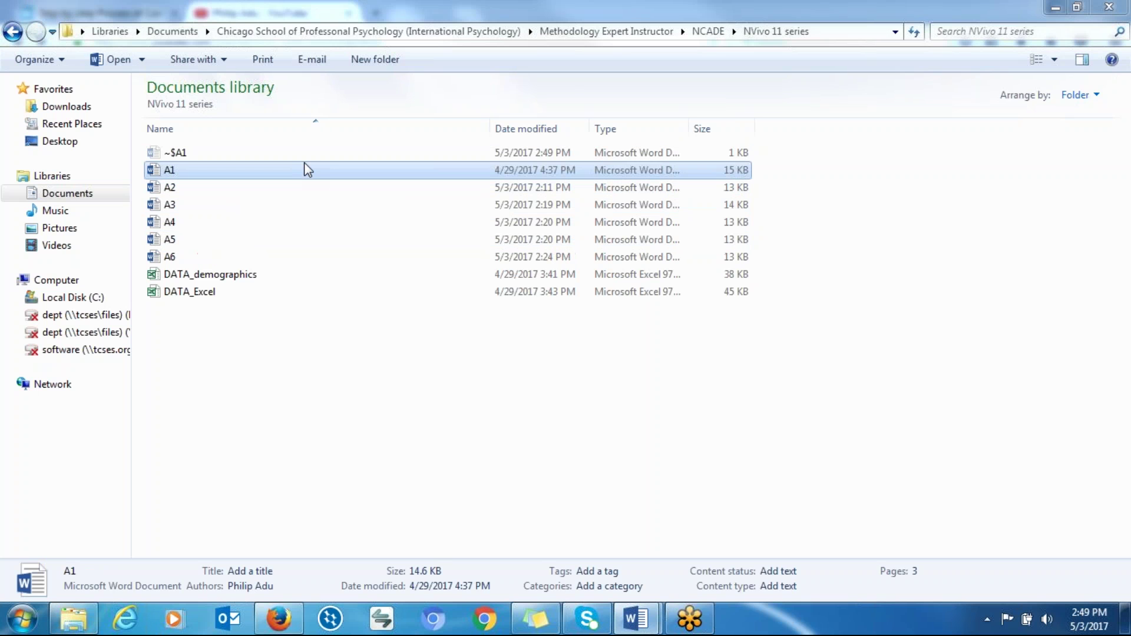
pyautogui.moveTo(635, 619)
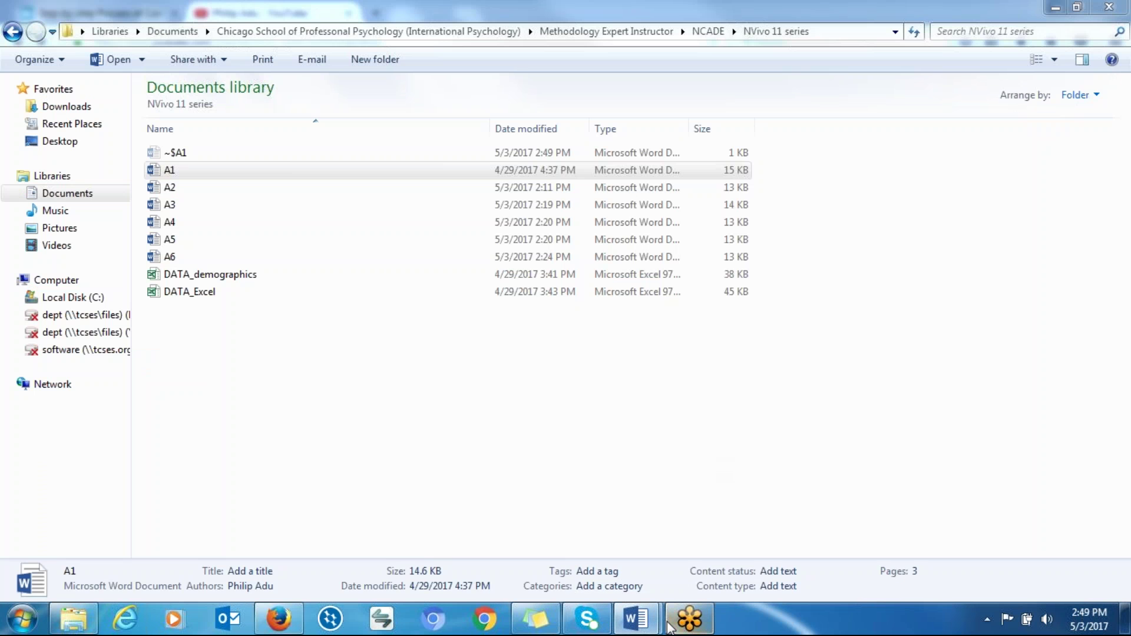
pyautogui.rightClick(712, 528)
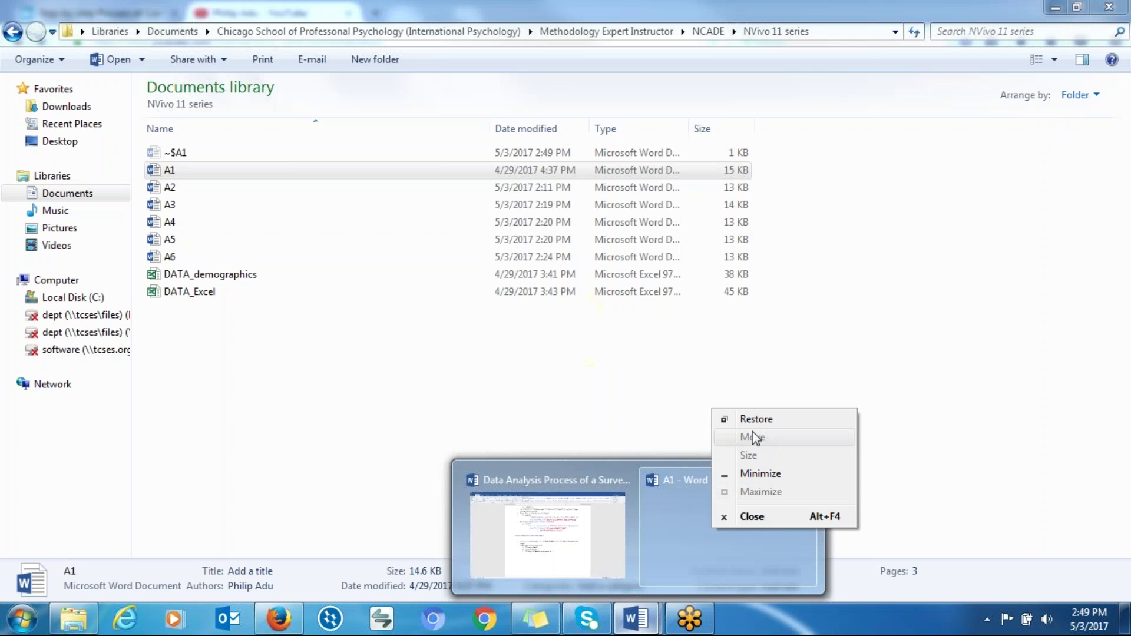
pyautogui.click(753, 424)
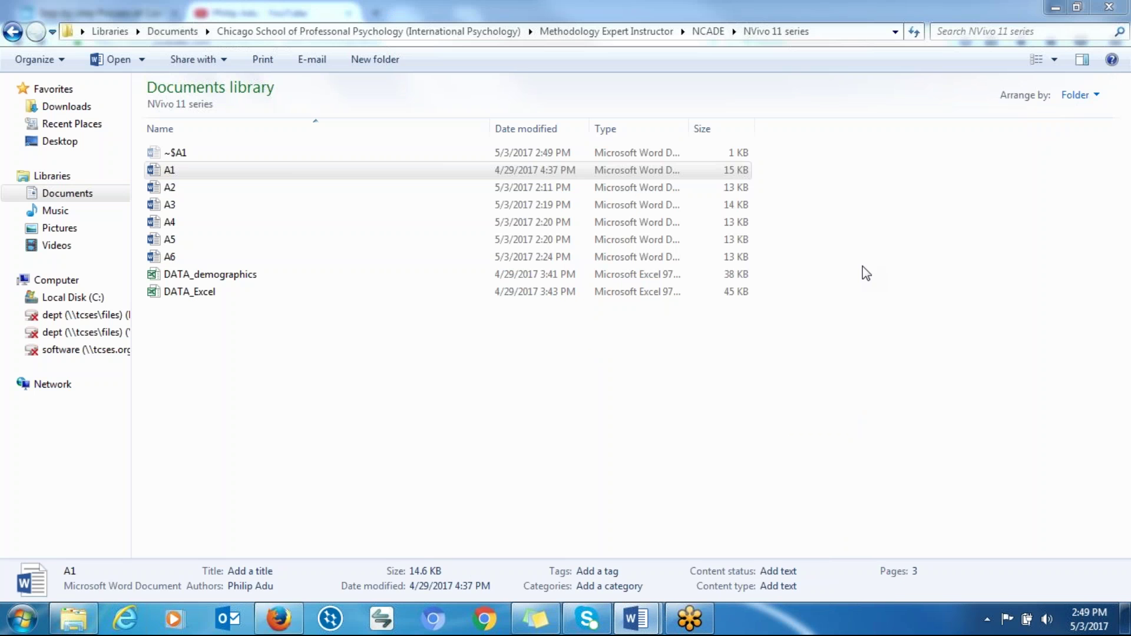
pyautogui.click(348, 80)
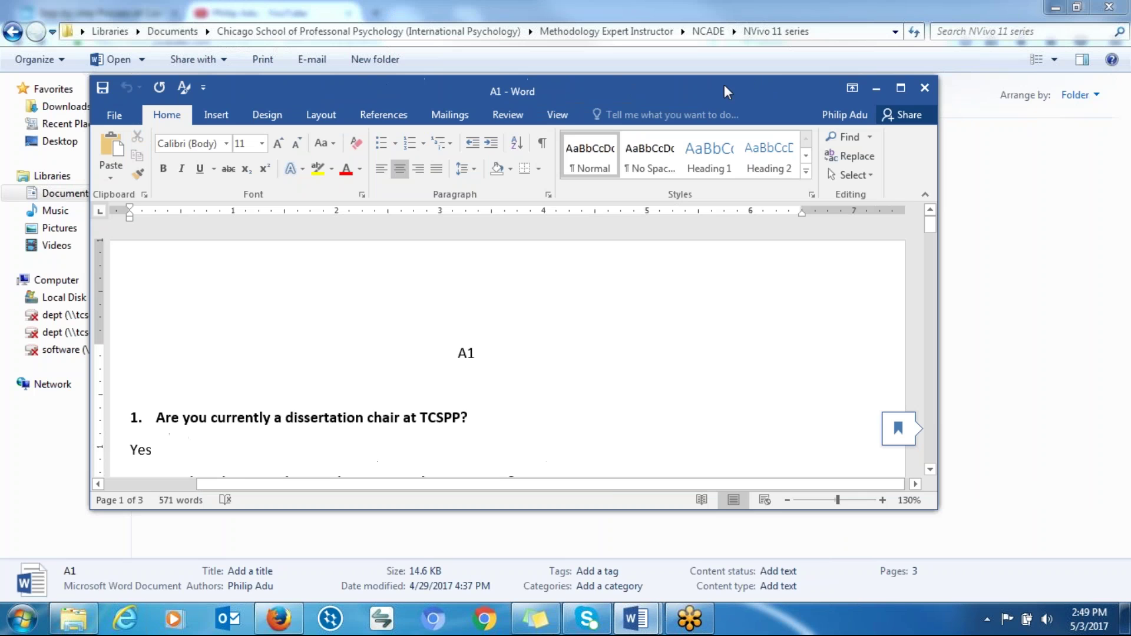
pyautogui.click(900, 86)
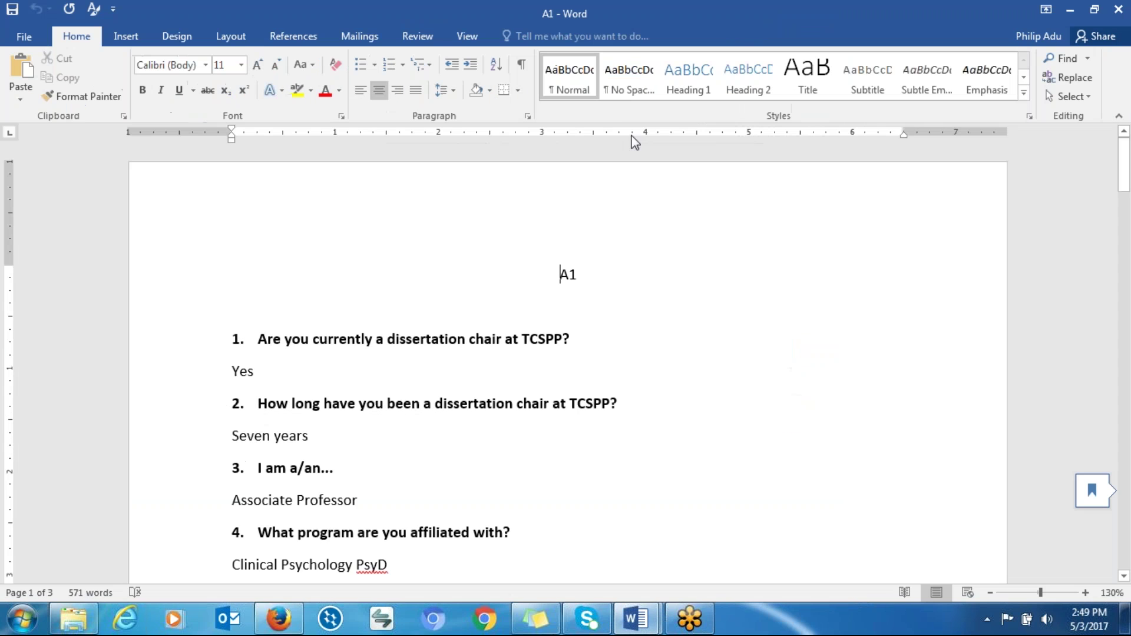
# Step: Read through the survey questions and answers in document A1, down to question 18
pyautogui.click(434, 354)
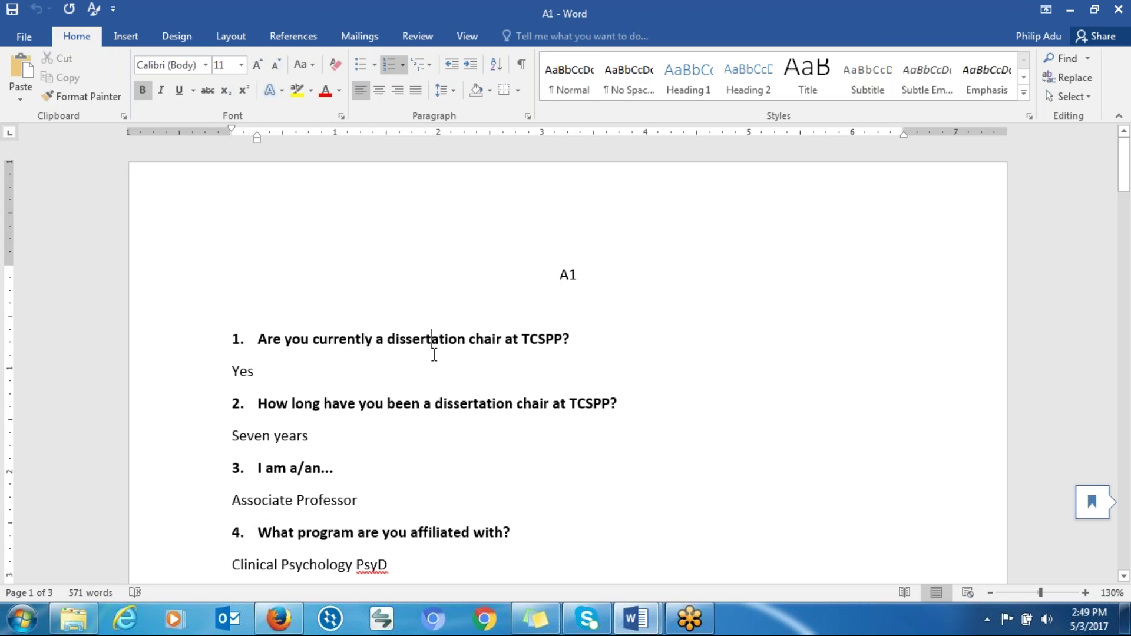
pyautogui.press('Down')
pyautogui.press('Down')
pyautogui.press('Down')
pyautogui.press('Down')
pyautogui.press('Down')
pyautogui.press('Down')
pyautogui.press('Down')
pyautogui.press('Down')
pyautogui.press('Down')
pyautogui.press('Down')
pyautogui.press('Down')
pyautogui.press('Down')
pyautogui.press('Down')
pyautogui.press('Down')
pyautogui.press('Down')
pyautogui.press('Down')
pyautogui.press('Down')
pyautogui.press('Down')
pyautogui.press('Down')
pyautogui.press('Down')
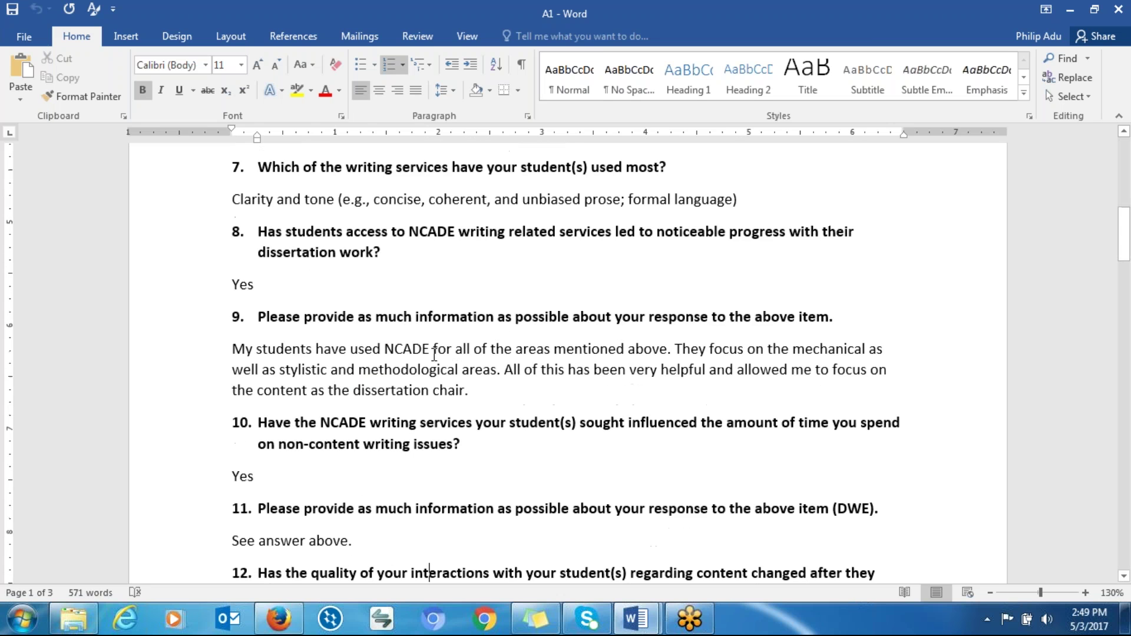
pyautogui.press('Down')
pyautogui.press('Down')
pyautogui.press('Down')
pyautogui.press('Down')
pyautogui.press('Down')
pyautogui.press('Down')
pyautogui.press('Down')
pyautogui.press('Down')
pyautogui.press('Down')
pyautogui.press('Down')
pyautogui.press('Down')
pyautogui.press('Down')
pyautogui.press('Down')
pyautogui.press('Down')
pyautogui.press('Down')
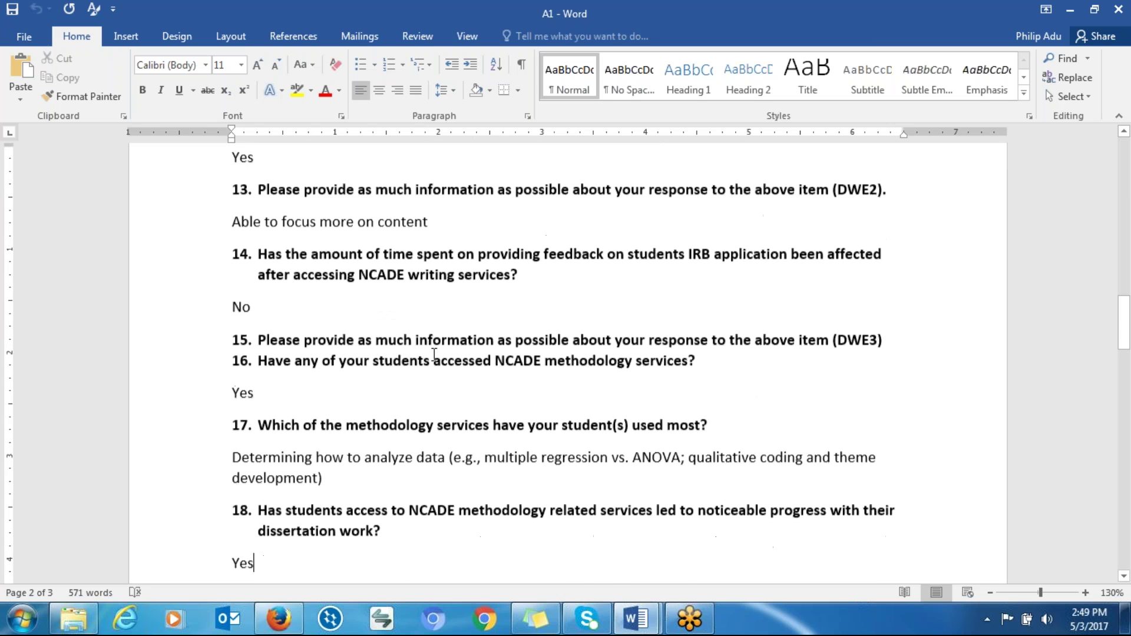
# Step: Close document A1 and point out the participant files A1 through A6 in the folder
pyautogui.click(1094, 9)
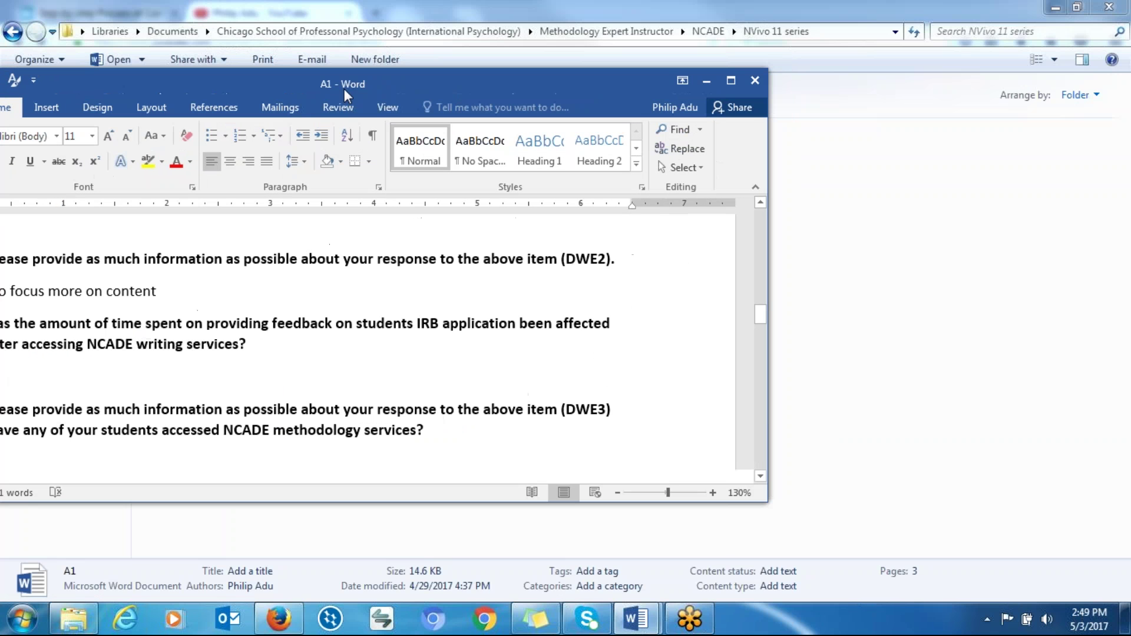
pyautogui.click(753, 80)
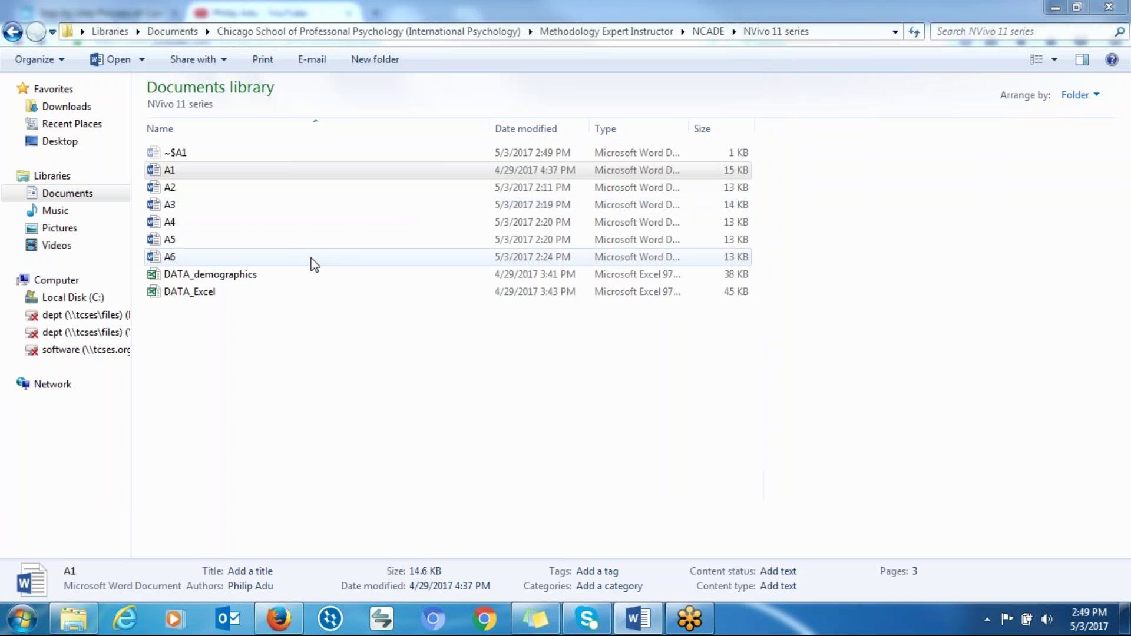
pyautogui.click(196, 154)
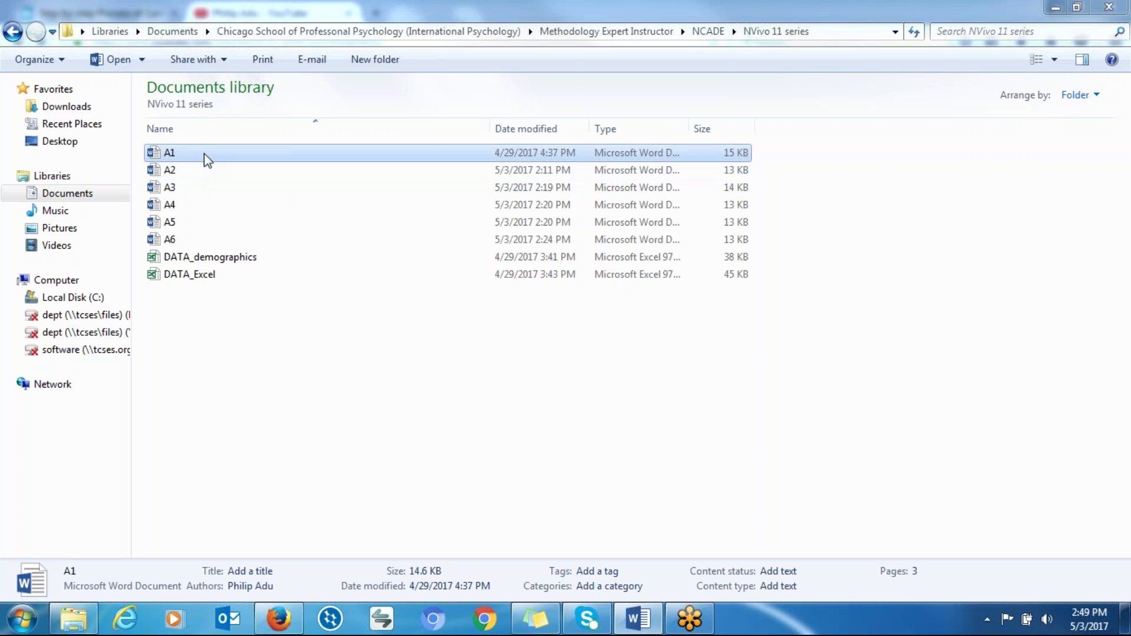
pyautogui.click(197, 239)
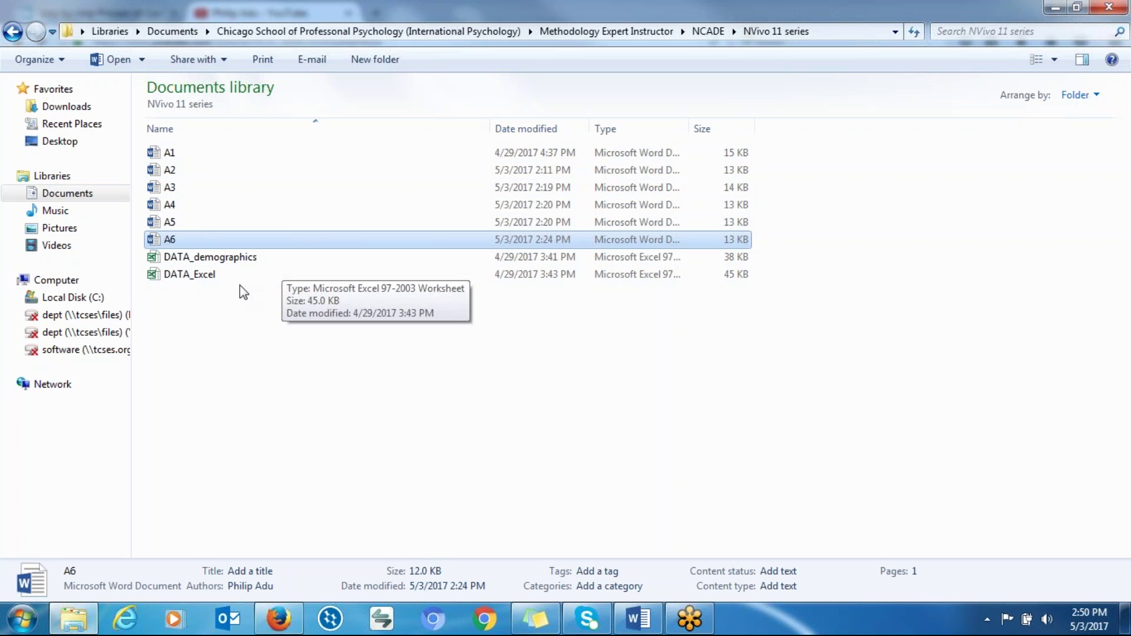
# Step: Open the DATA_Excel workbook maximized and review the survey question headers in row 1
pyautogui.doubleClick(274, 275)
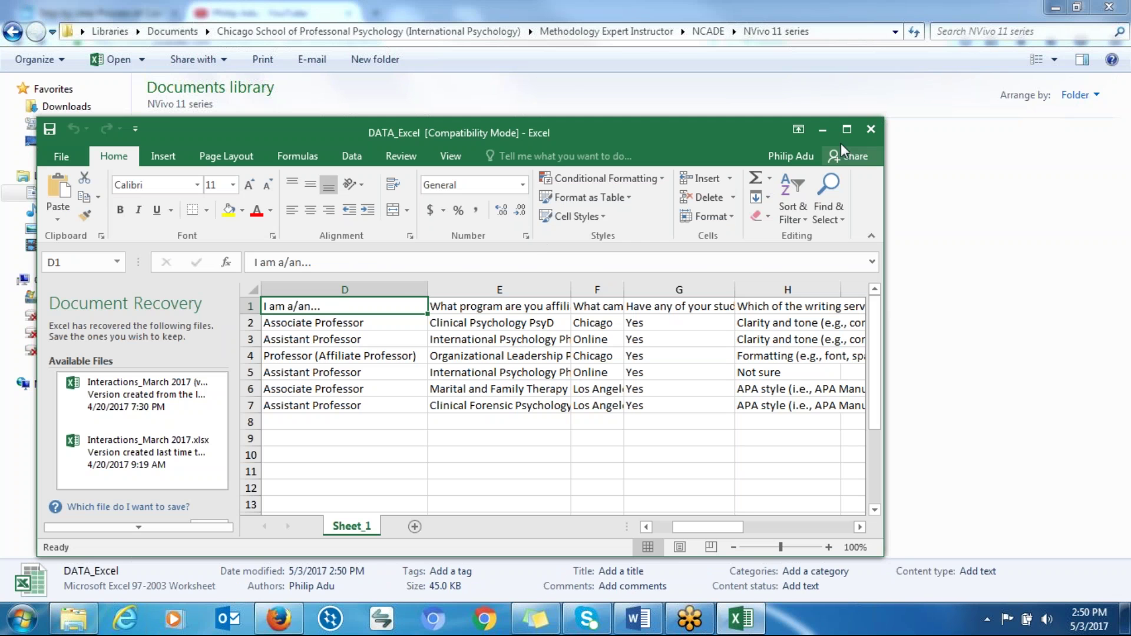
pyautogui.click(844, 127)
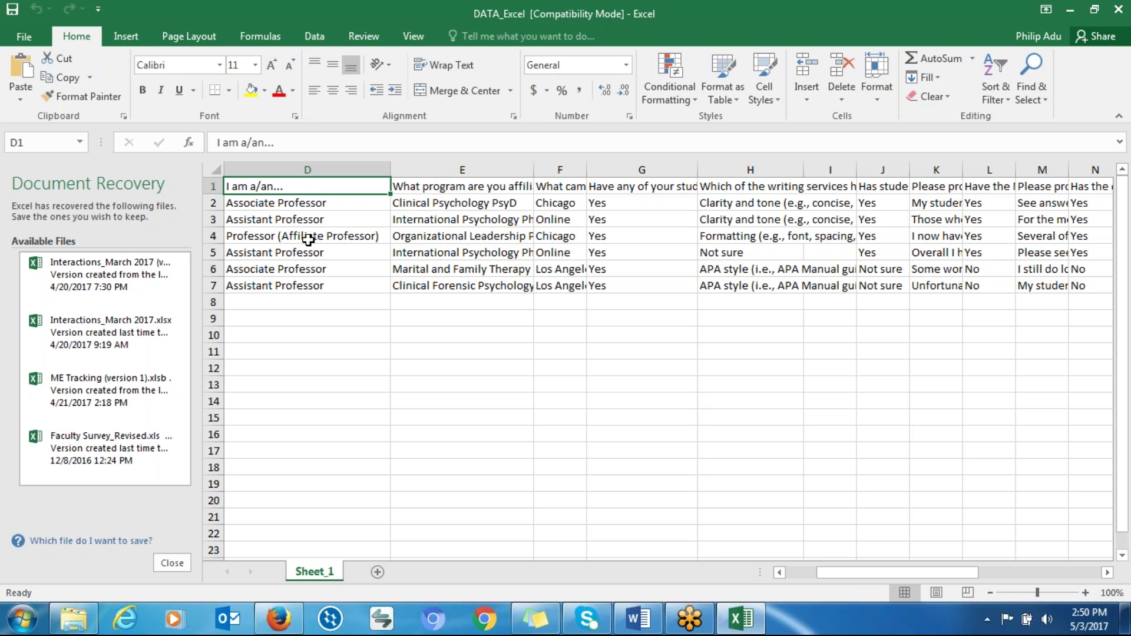
pyautogui.click(213, 186)
pyautogui.click(407, 188)
pyautogui.click(563, 188)
pyautogui.click(628, 188)
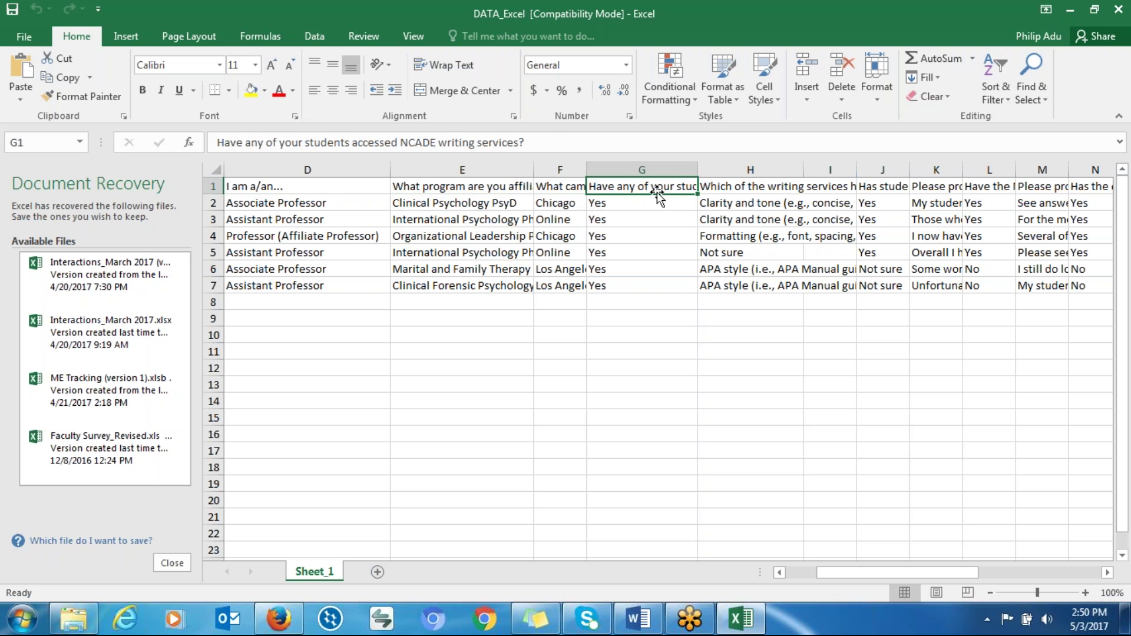
pyautogui.click(704, 187)
pyautogui.click(861, 187)
pyautogui.moveTo(757, 218); pyautogui.dragTo(825, 253)
# Step: Examine the Participants ID column and the answers about currently being a dissertation chair
pyautogui.moveTo(839, 581); pyautogui.dragTo(809, 581)
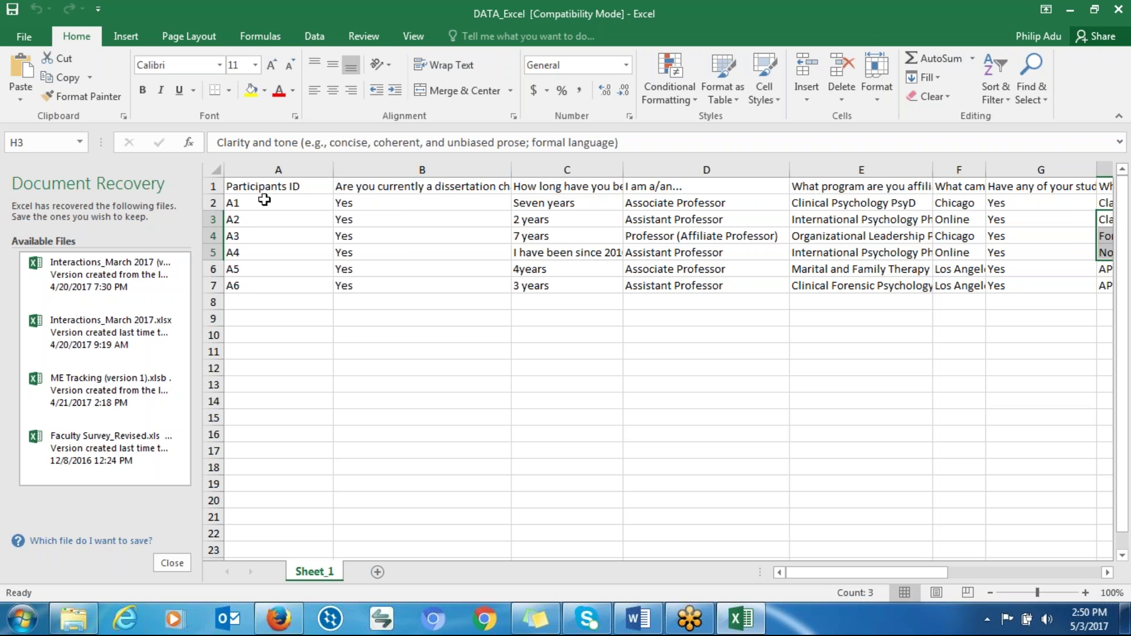
pyautogui.click(265, 193)
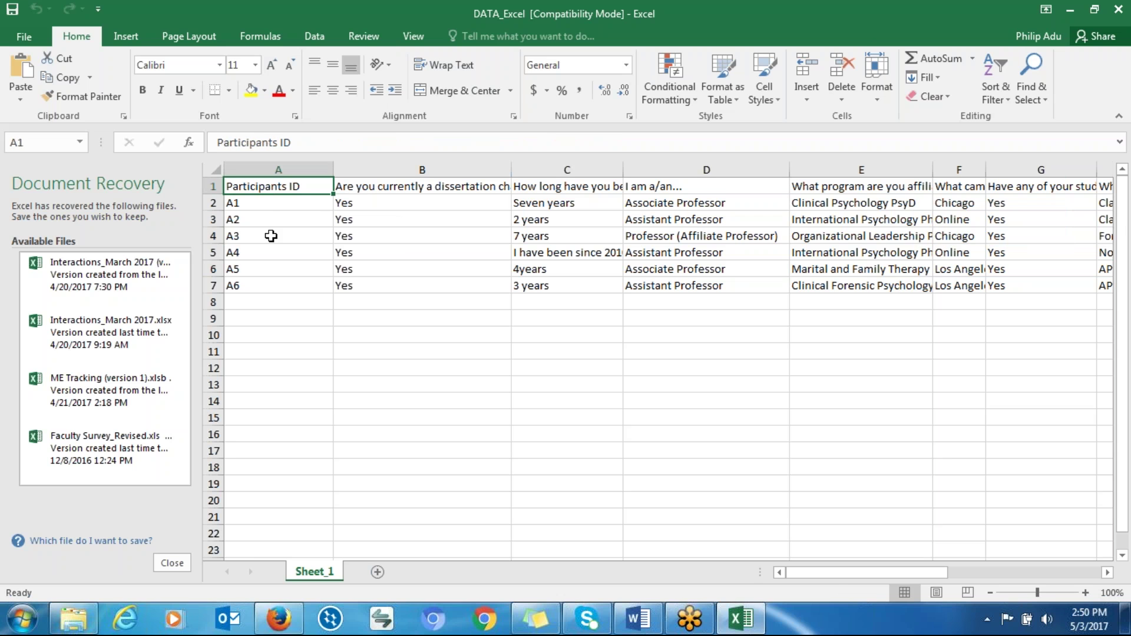
pyautogui.moveTo(250, 205); pyautogui.dragTo(253, 286)
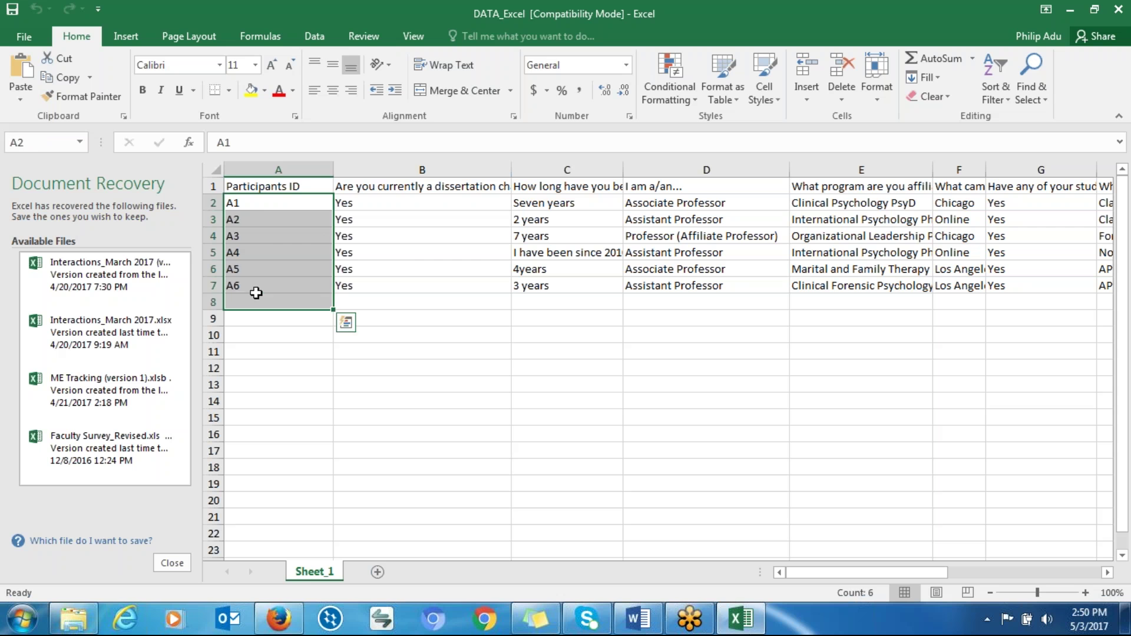
pyautogui.click(367, 190)
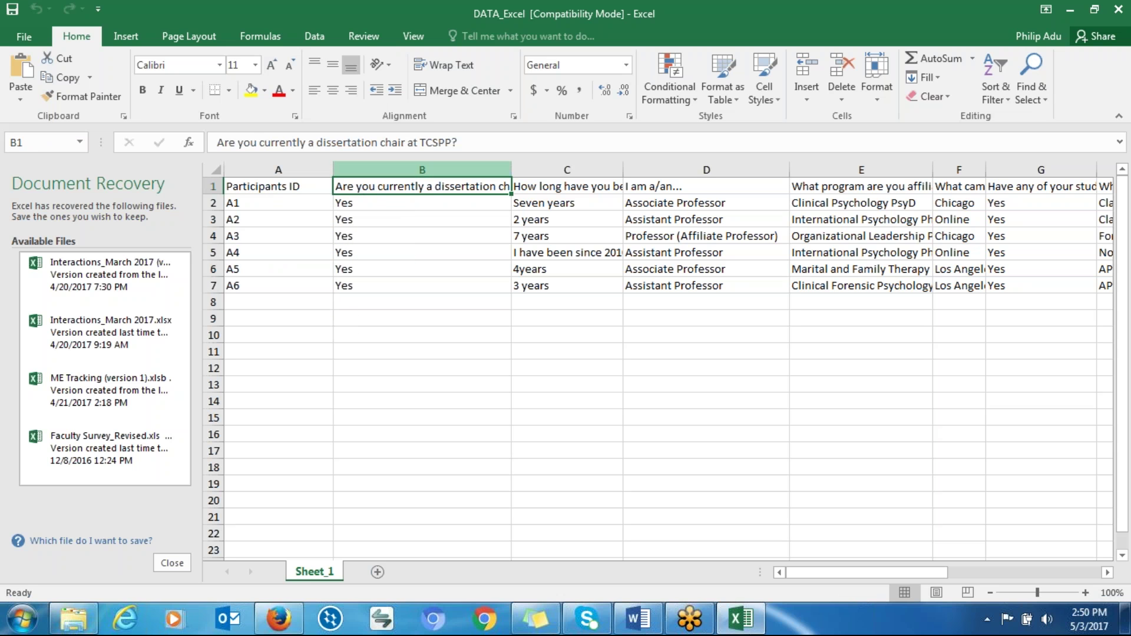
pyautogui.moveTo(457, 217); pyautogui.dragTo(424, 303)
# Step: Inspect sample answers on years as chair, academic rank, program affiliation and campus
pyautogui.click(548, 200)
pyautogui.click(594, 231)
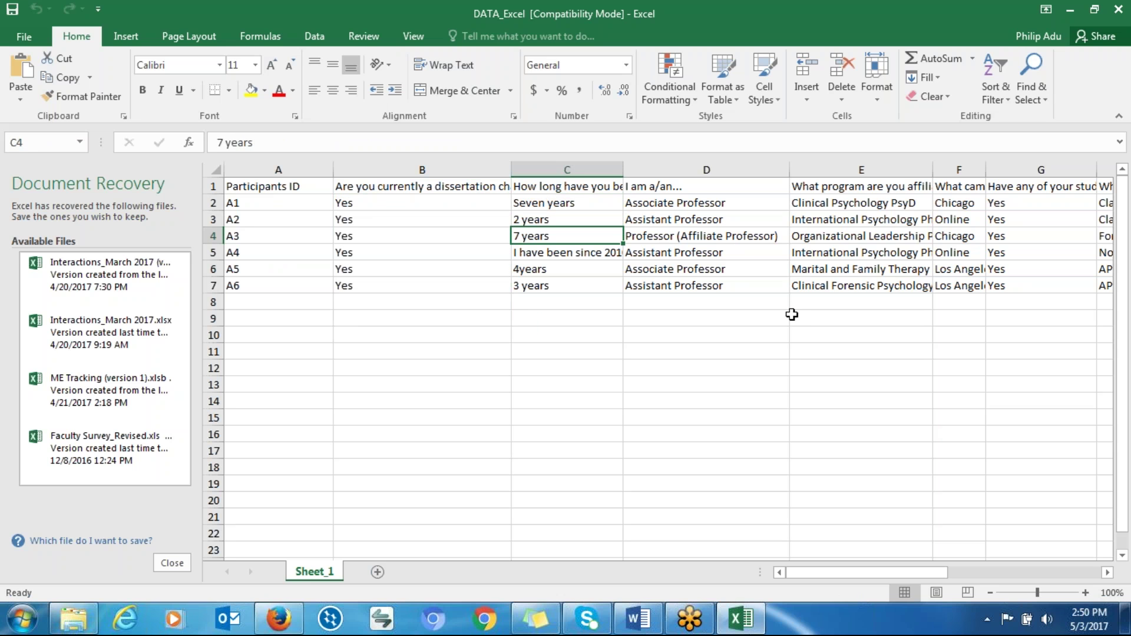
pyautogui.click(772, 236)
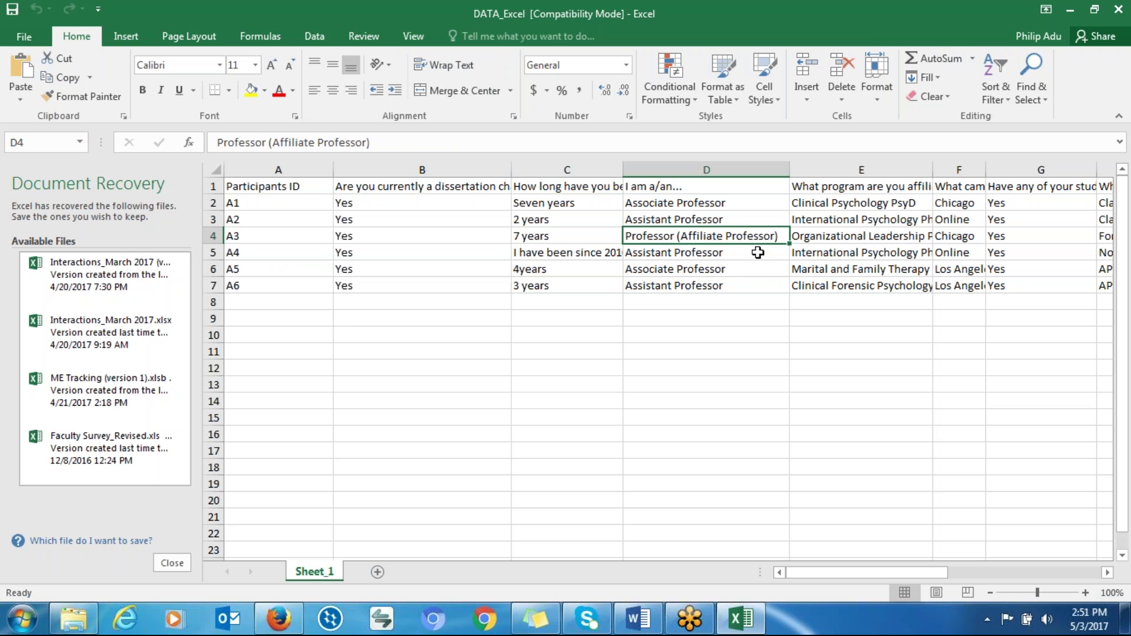
pyautogui.click(821, 273)
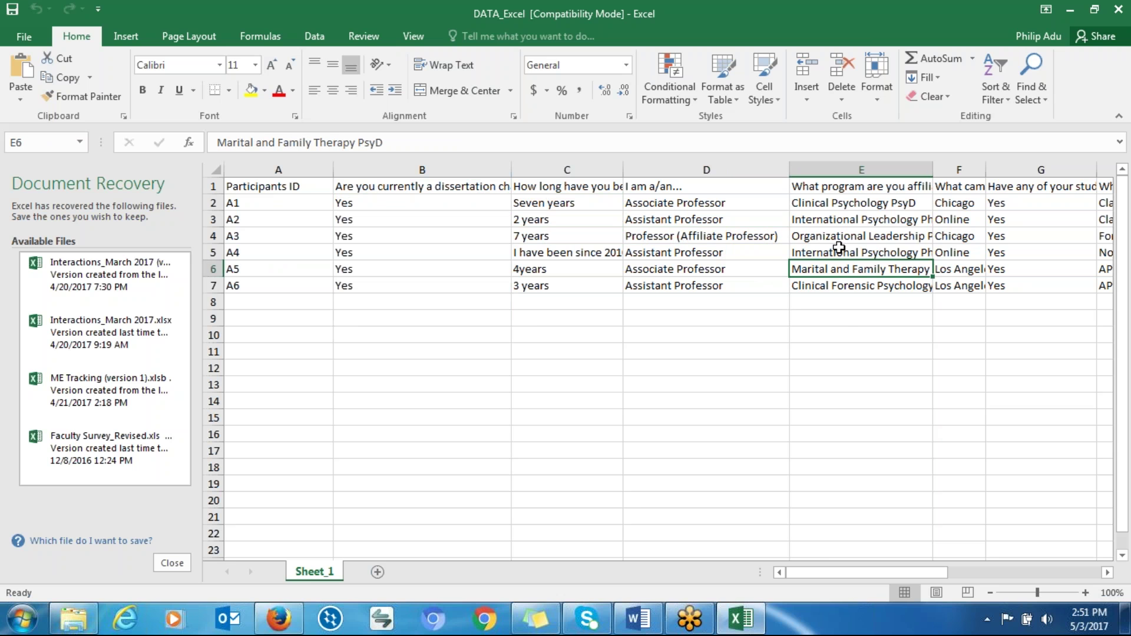
pyautogui.moveTo(817, 573); pyautogui.dragTo(846, 572)
pyautogui.click(582, 259)
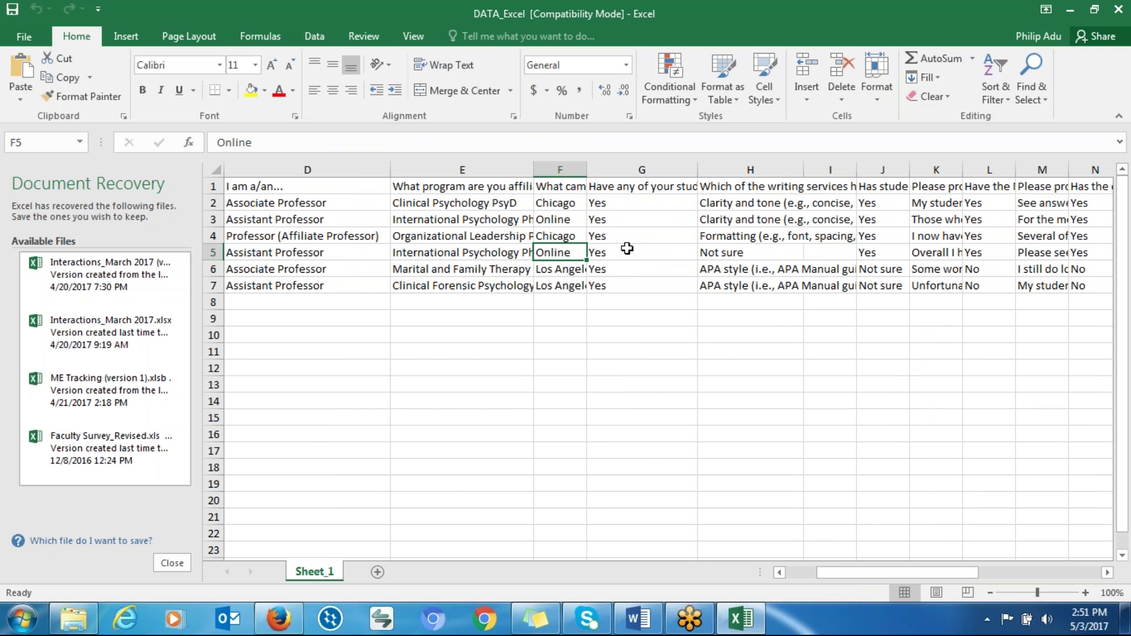
# Step: Review the writing services responses, including the open-ended comments, and the columns further along the sheet
pyautogui.click(743, 226)
pyautogui.click(877, 254)
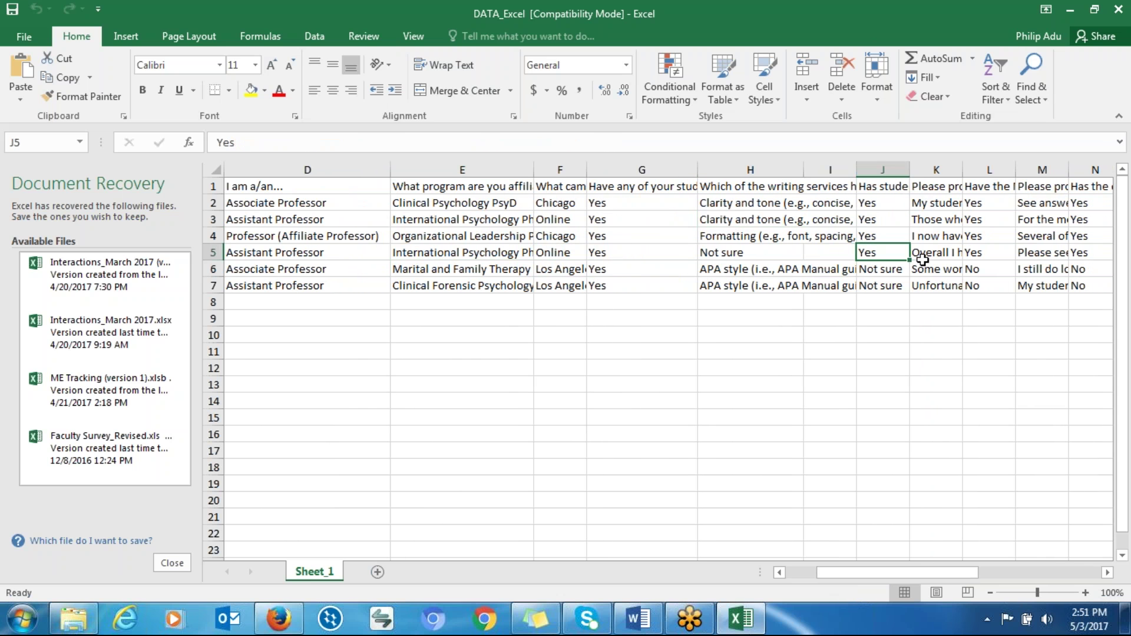
pyautogui.click(932, 253)
pyautogui.click(913, 286)
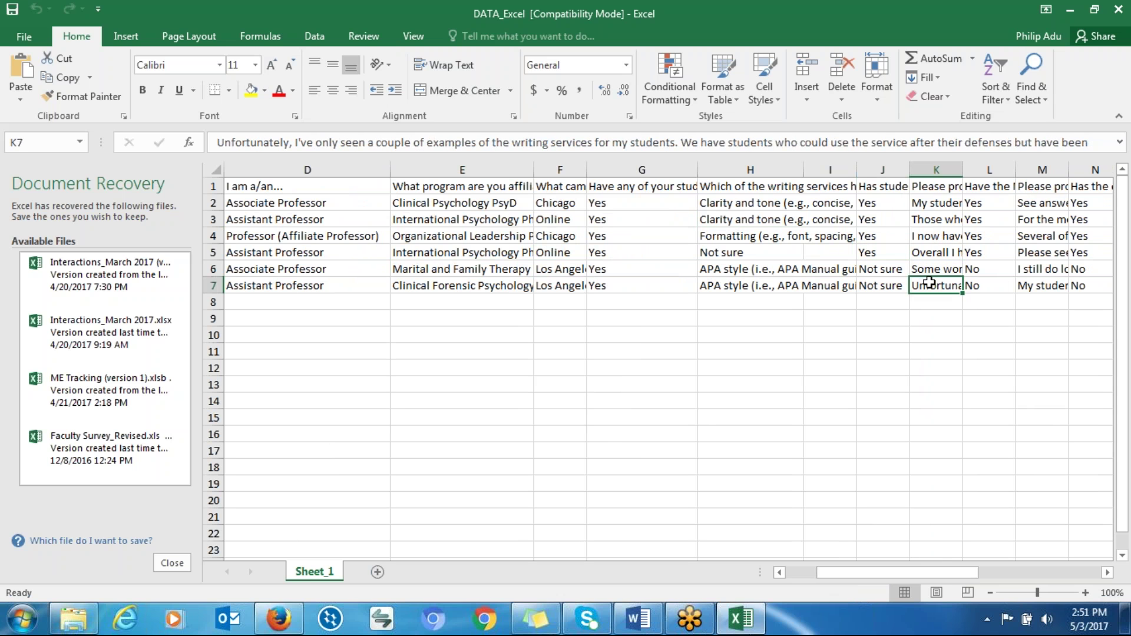
pyautogui.click(950, 236)
pyautogui.click(1045, 235)
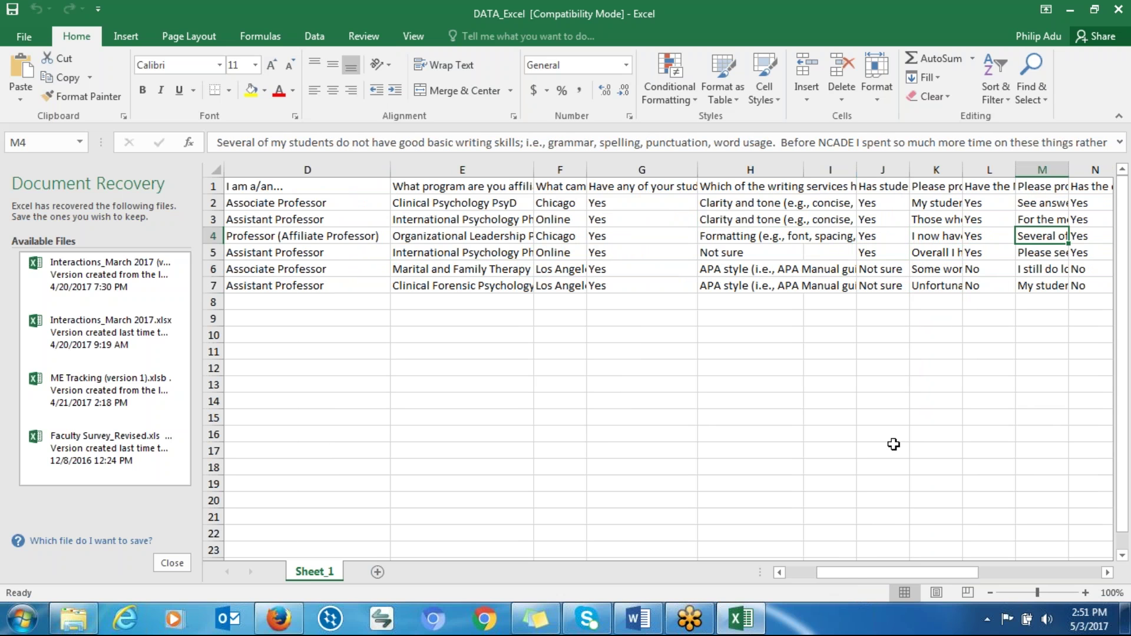
pyautogui.moveTo(833, 571); pyautogui.dragTo(864, 570)
pyautogui.click(886, 298)
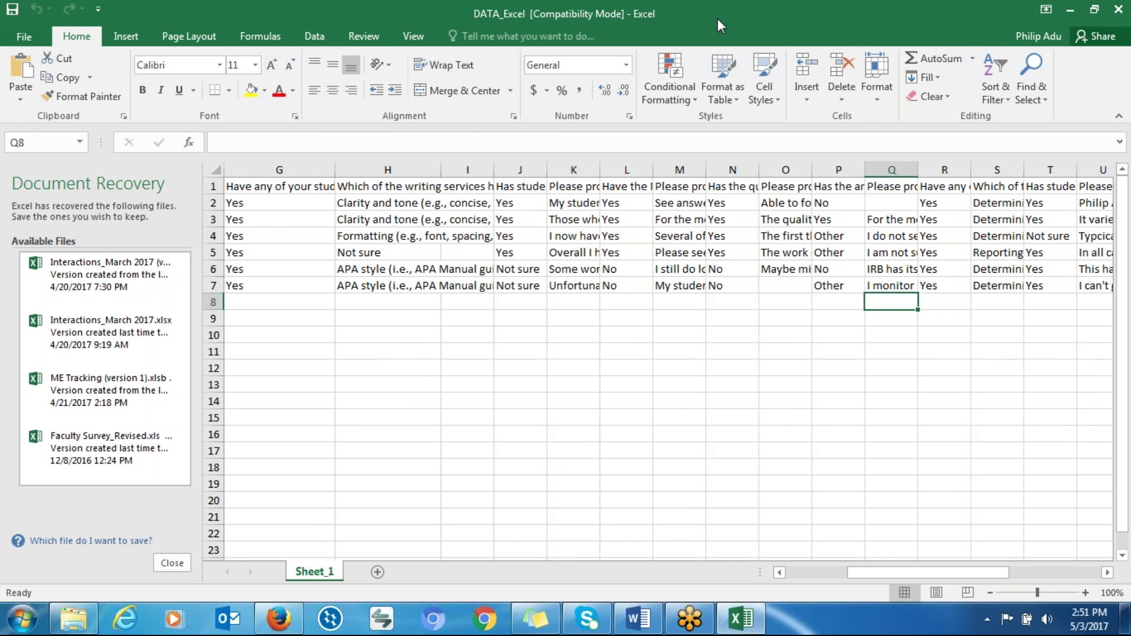
# Step: Return to the NVivo 11 series folder and open the DATA_demographics workbook in a maximized window
pyautogui.press('super+Down')
pyautogui.click(980, 147)
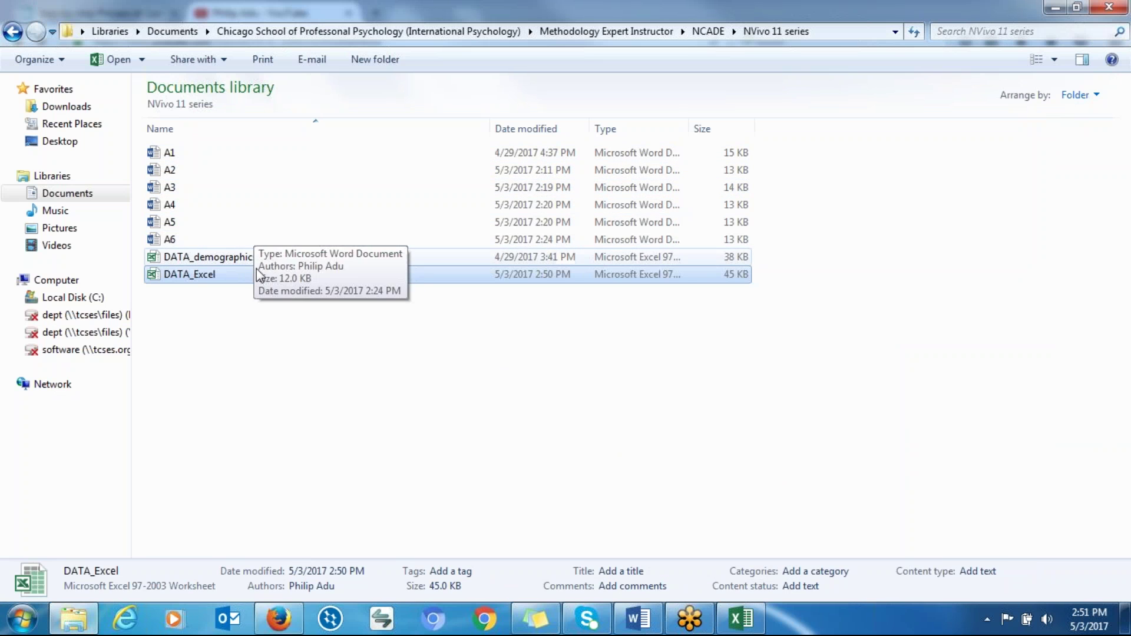
pyautogui.doubleClick(224, 258)
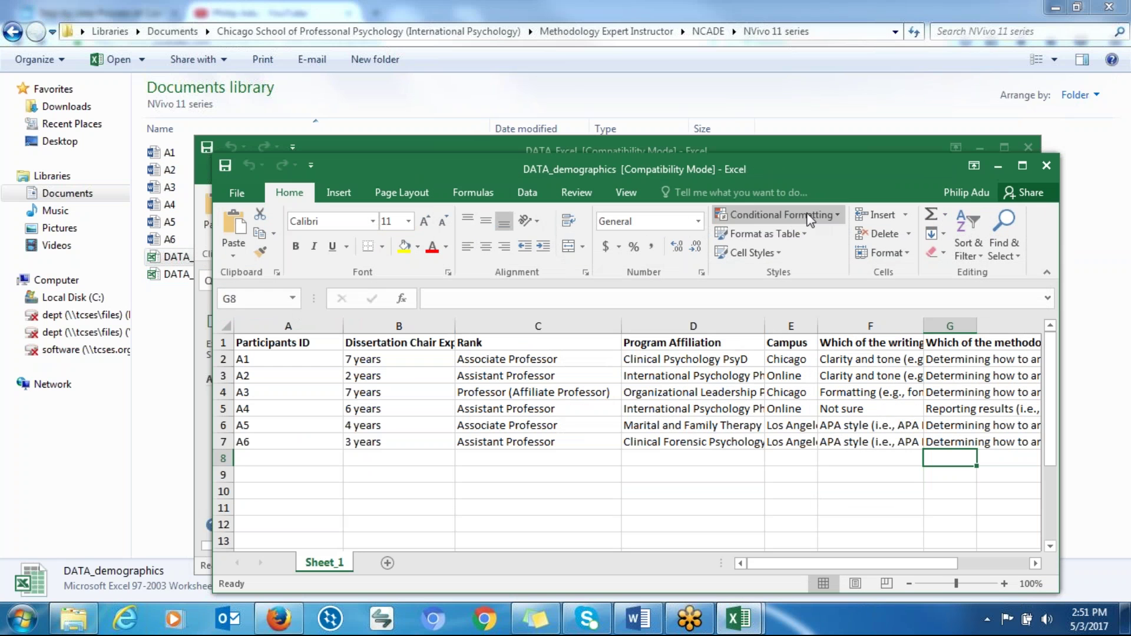
pyautogui.click(1021, 168)
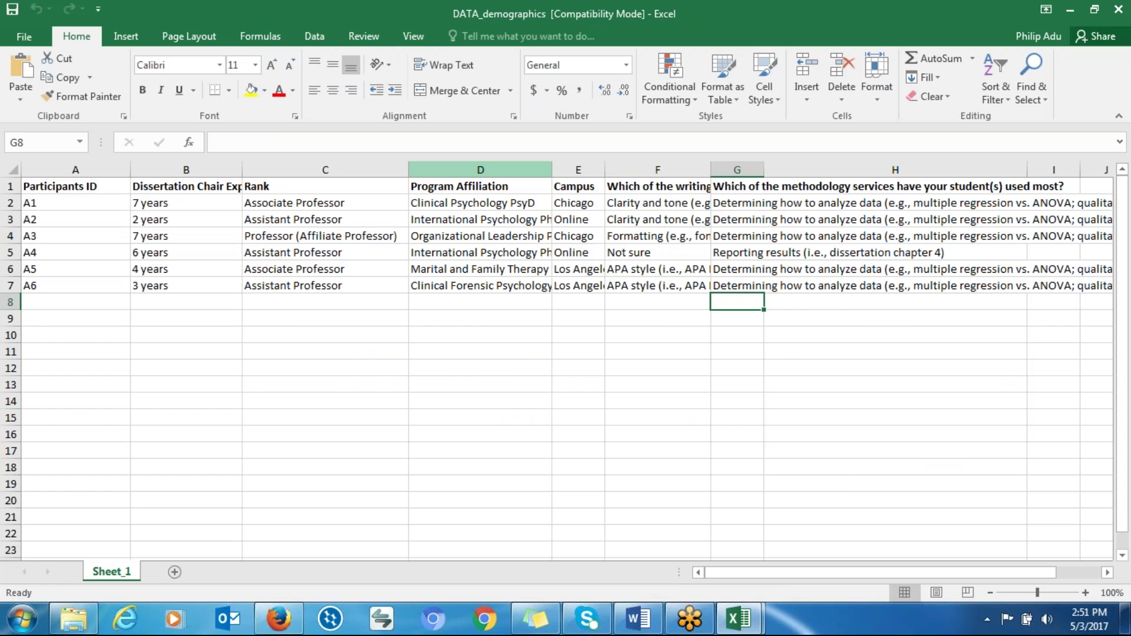
pyautogui.moveTo(696, 16); pyautogui.dragTo(752, 51)
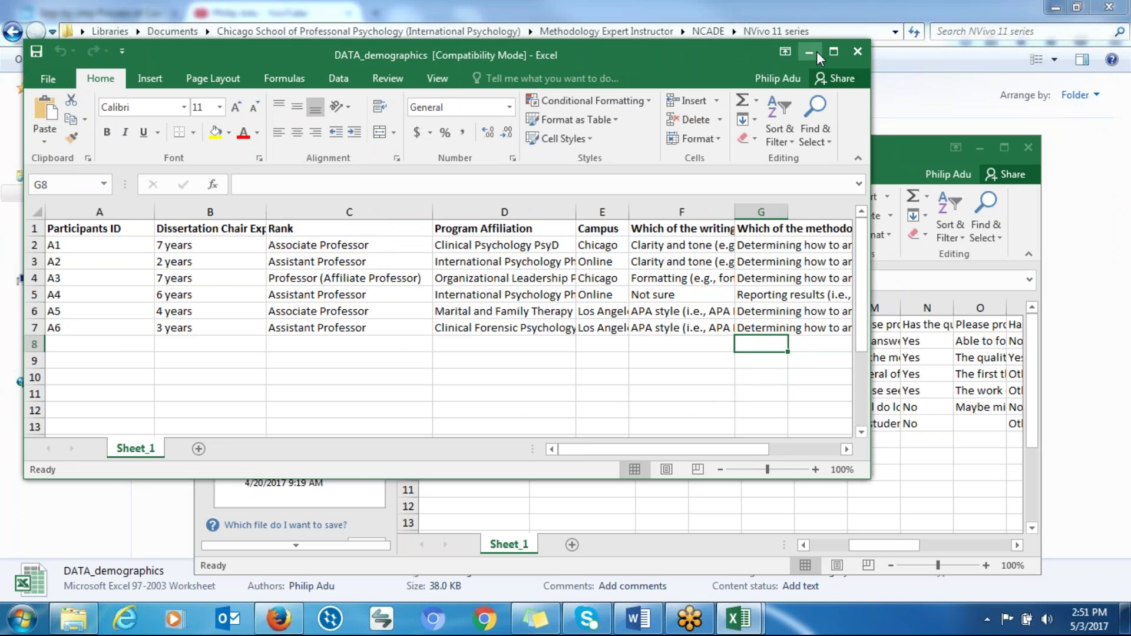
pyautogui.click(835, 51)
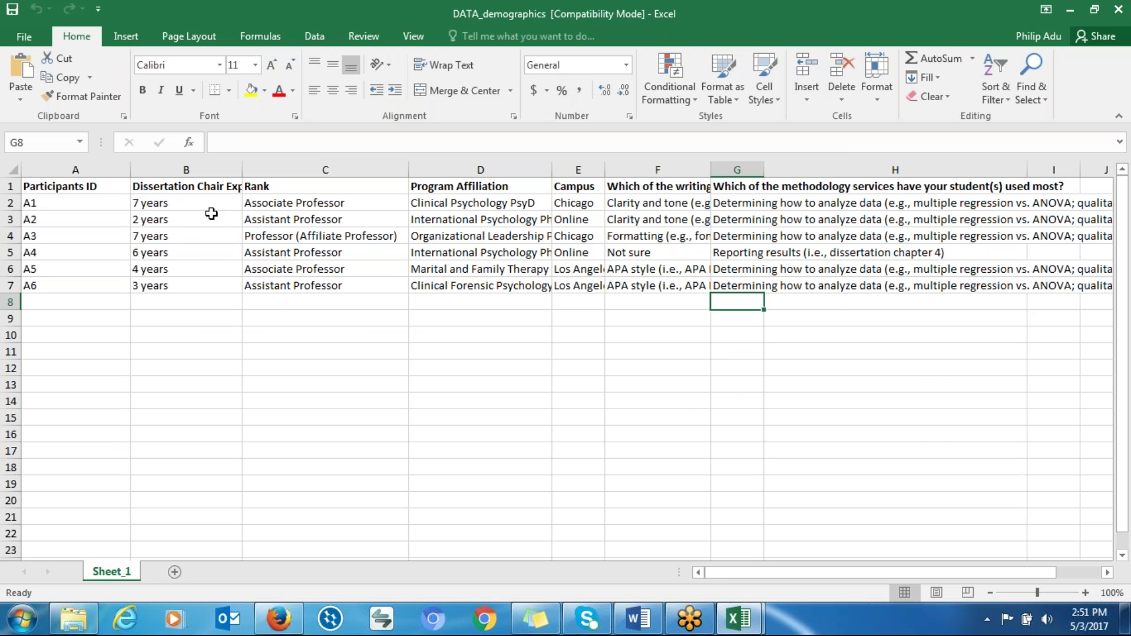
# Step: Examine the program affiliation, the most used writing services and the participant IDs A1 to A6 in the demographics sheet
pyautogui.click(467, 205)
pyautogui.click(614, 232)
pyautogui.click(617, 288)
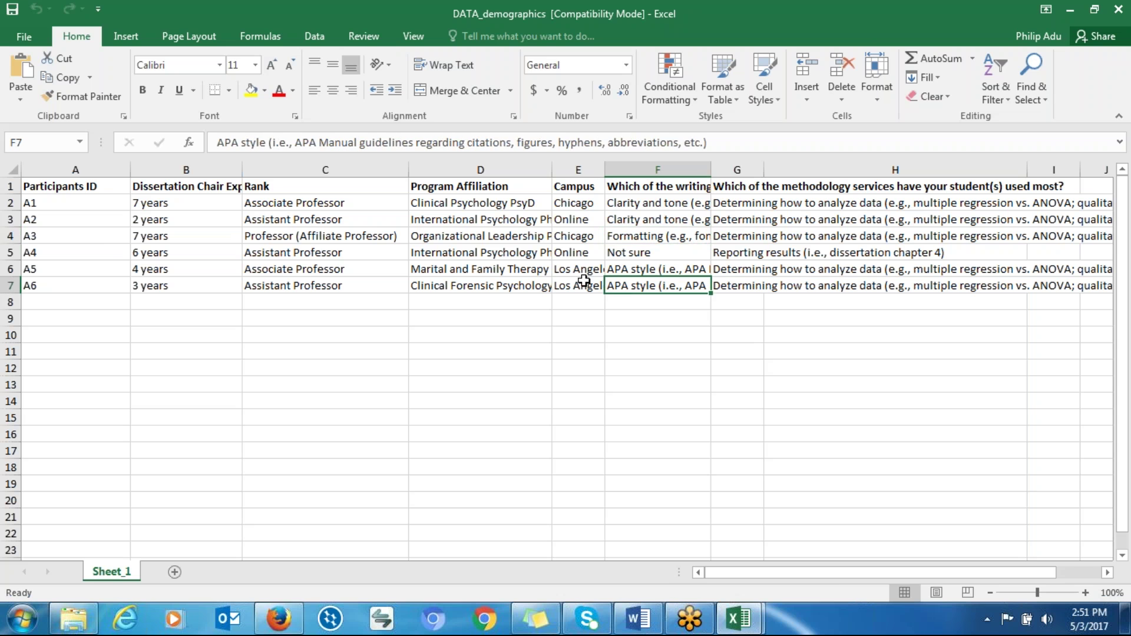
pyautogui.moveTo(98, 201); pyautogui.dragTo(101, 285)
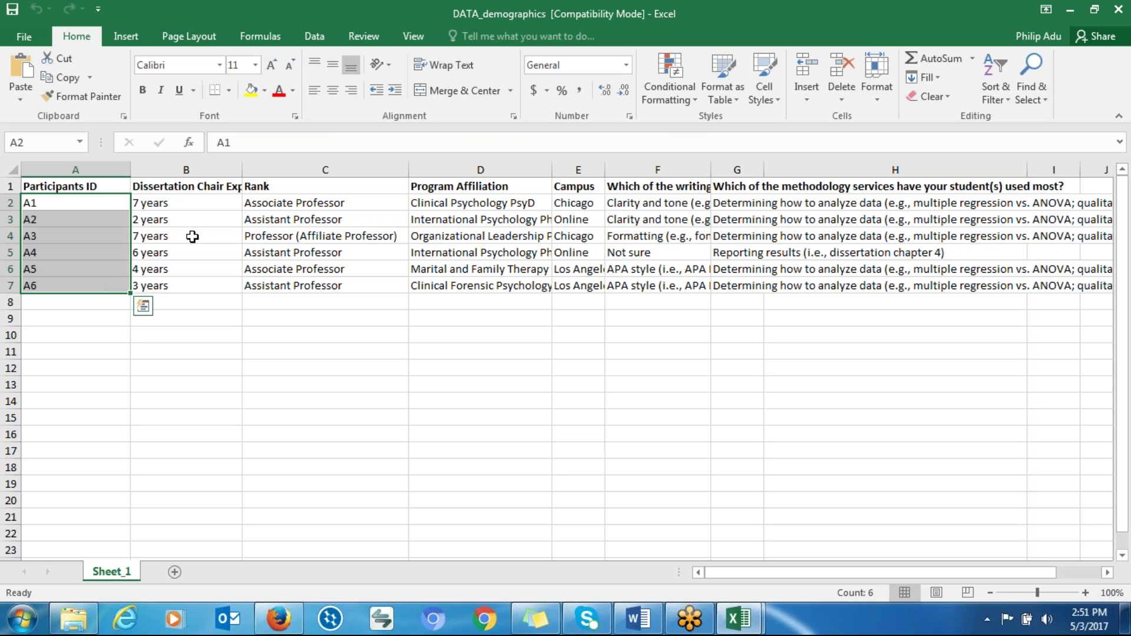
# Step: Review the participant IDs A1 to A6 and the matching demographic answers across the rows of the demographics sheet
pyautogui.click(79, 209)
pyautogui.click(75, 219)
pyautogui.click(68, 238)
pyautogui.click(61, 301)
pyautogui.click(64, 288)
pyautogui.moveTo(64, 288); pyautogui.dragTo(52, 206)
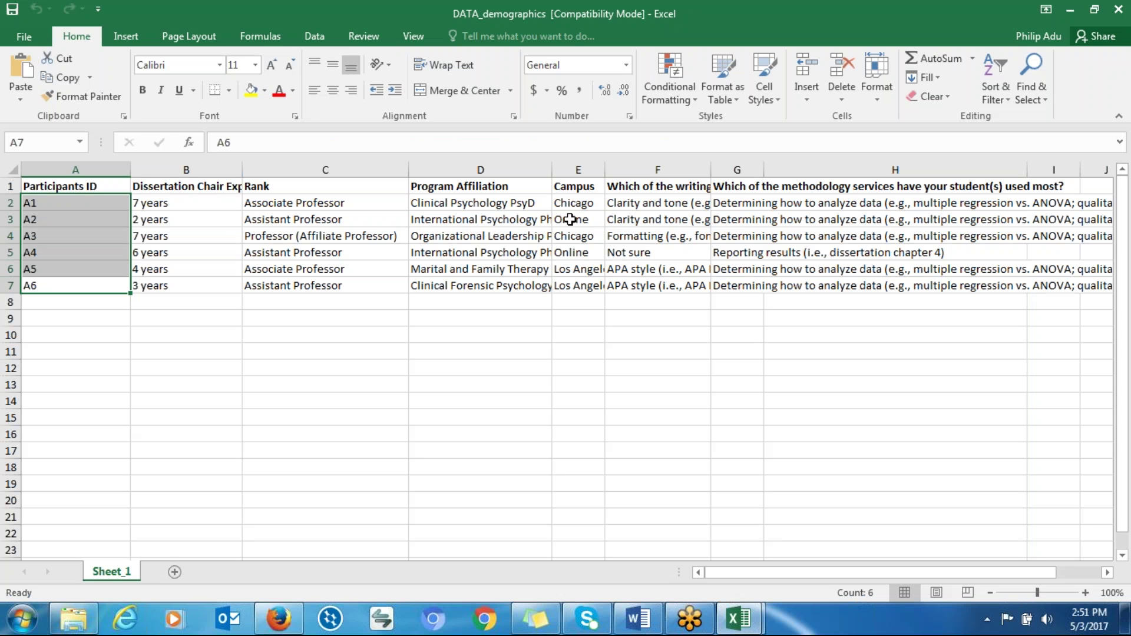
pyautogui.click(931, 19)
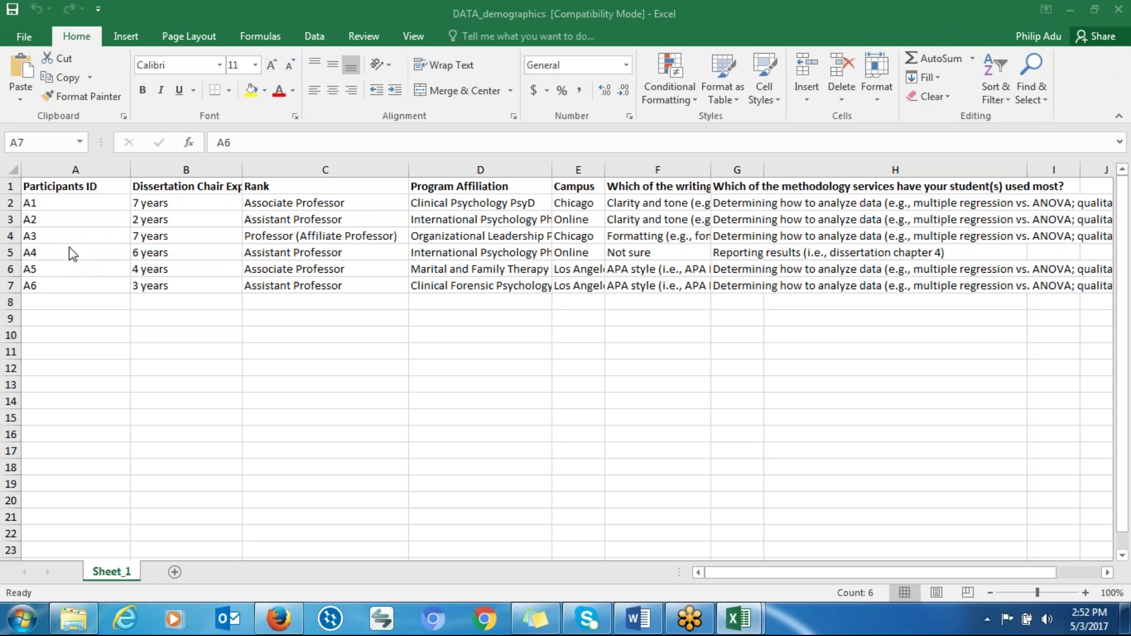
pyautogui.click(78, 215)
pyautogui.click(257, 237)
pyautogui.click(683, 253)
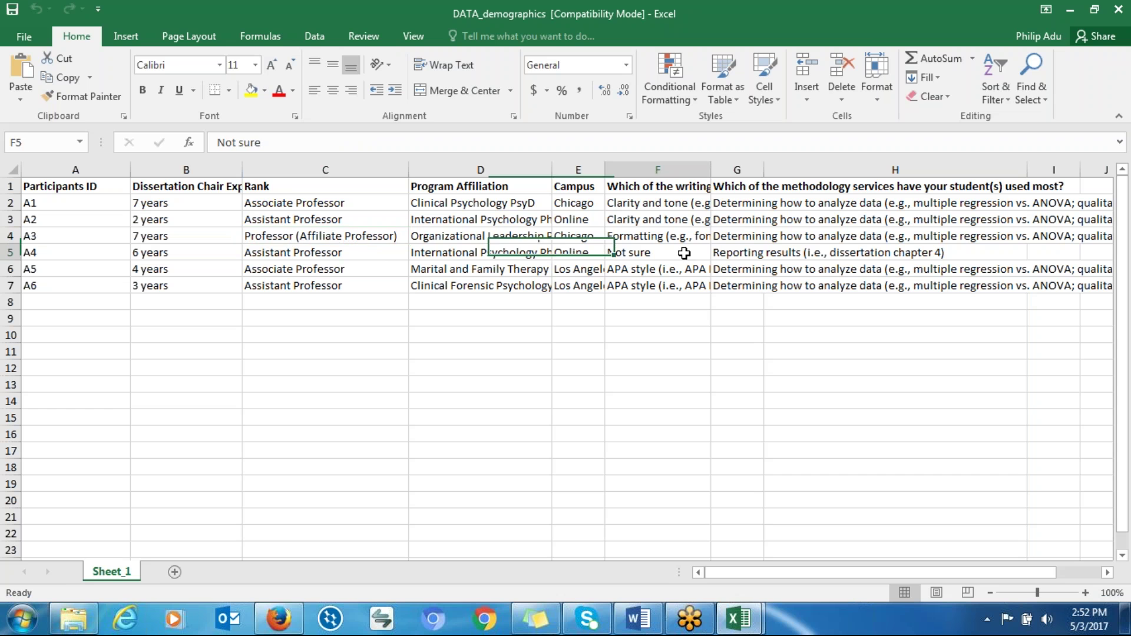
# Step: Move both Excel workbooks aside and look over the DATA_Excel workbook and the Word transcripts in the NVivo 11 series folder
pyautogui.doubleClick(747, 11)
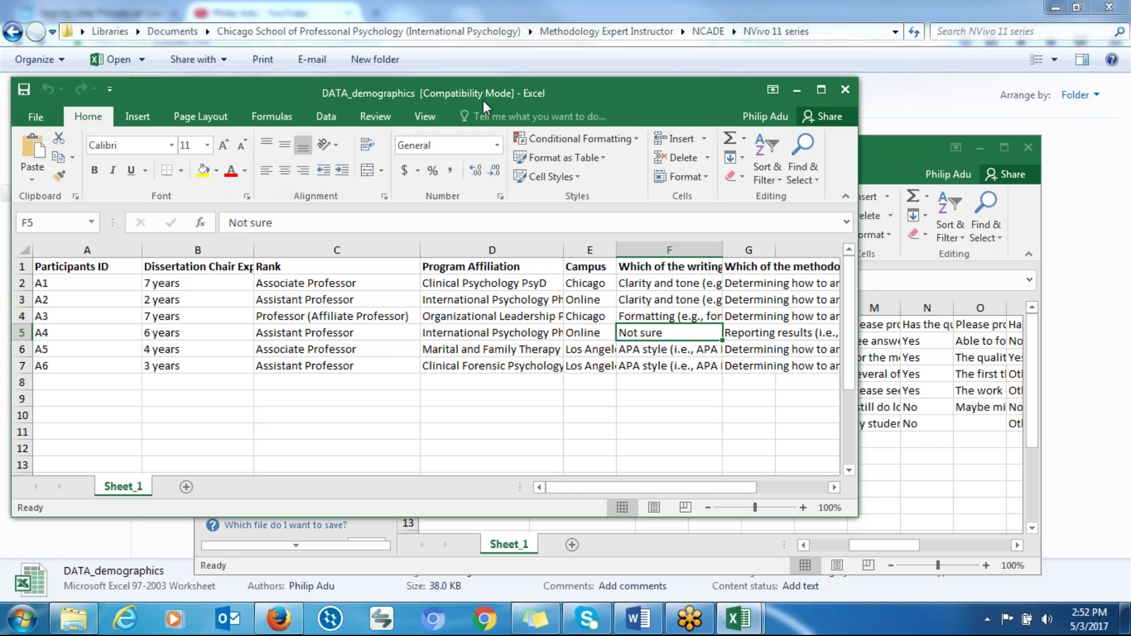
pyautogui.click(821, 90)
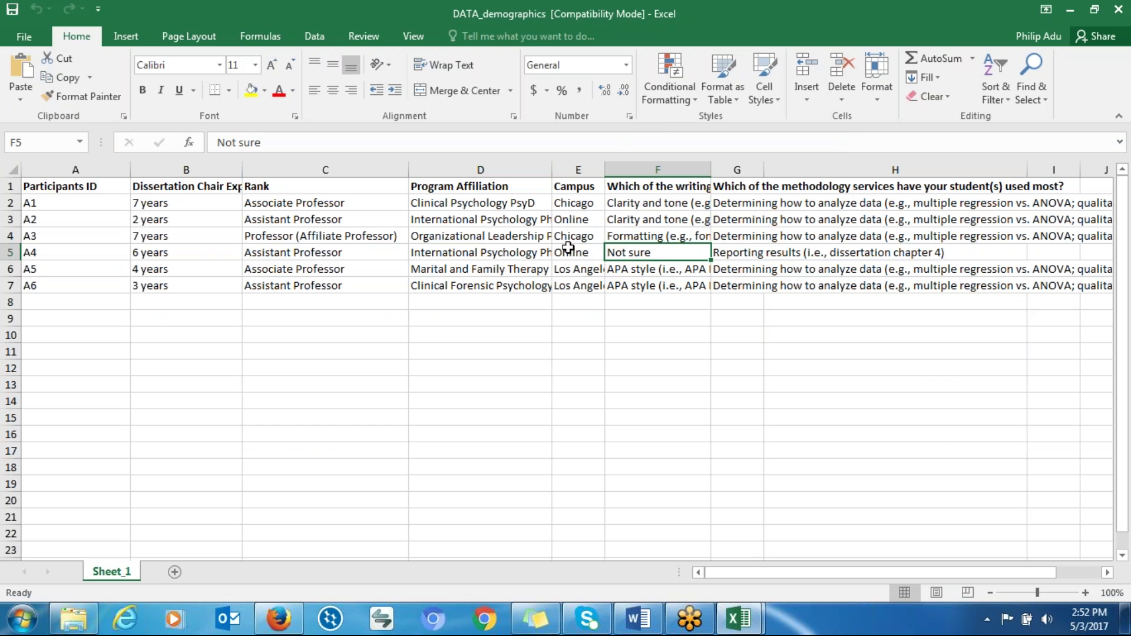
pyautogui.moveTo(691, 16); pyautogui.dragTo(457, 447)
pyautogui.moveTo(639, 157); pyautogui.dragTo(480, 379)
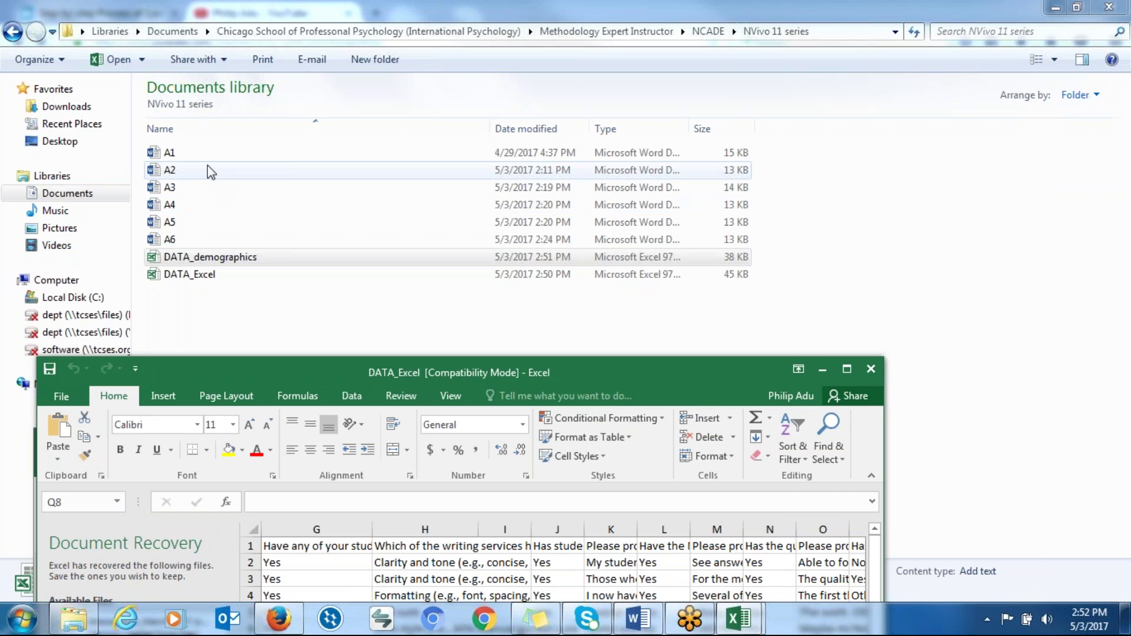
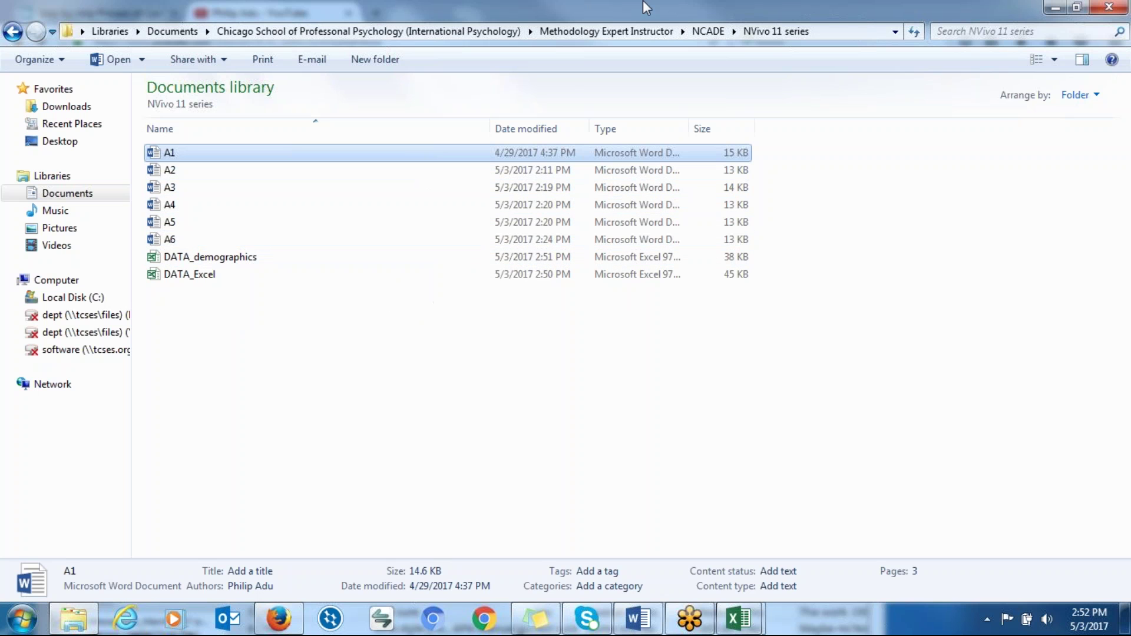
pyautogui.moveTo(651, 7); pyautogui.dragTo(422, 50)
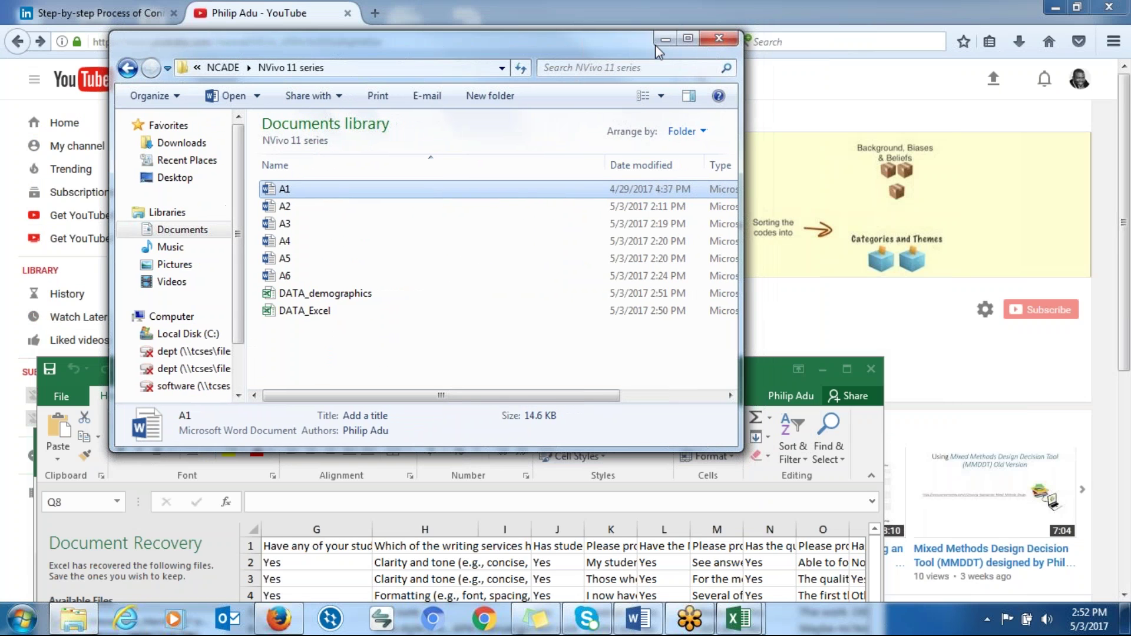
pyautogui.click(687, 39)
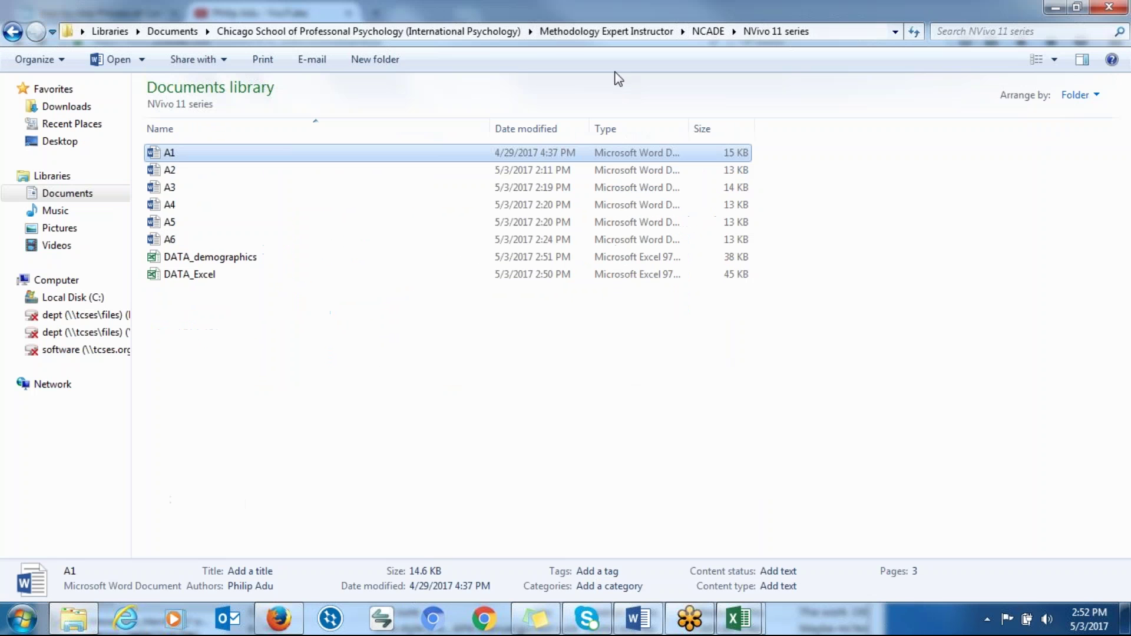
pyautogui.click(227, 275)
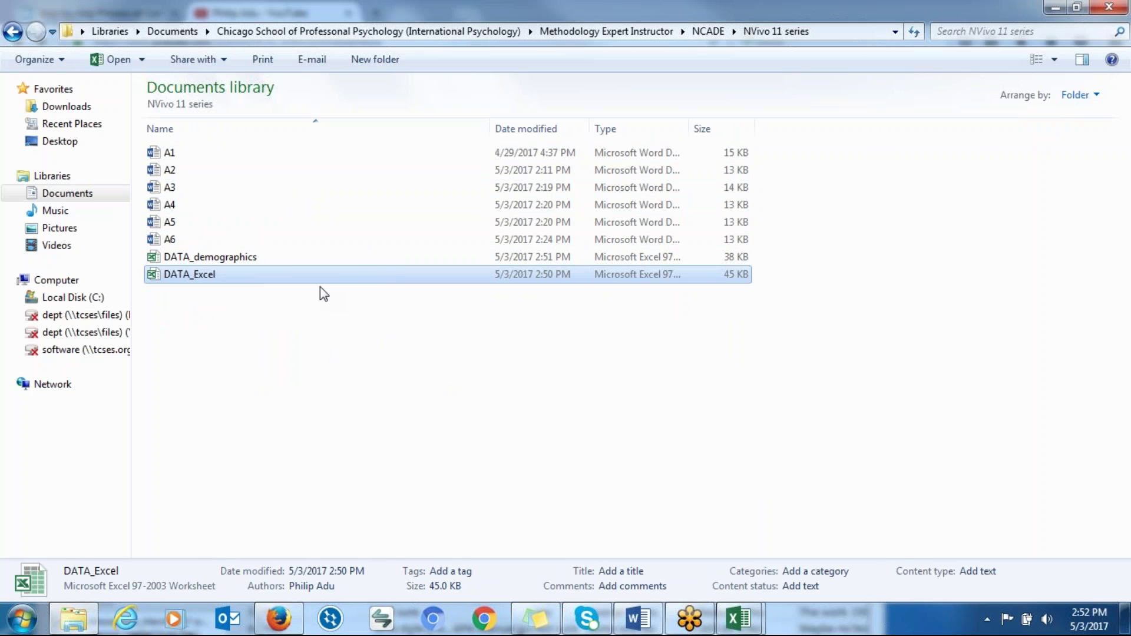
pyautogui.click(228, 238)
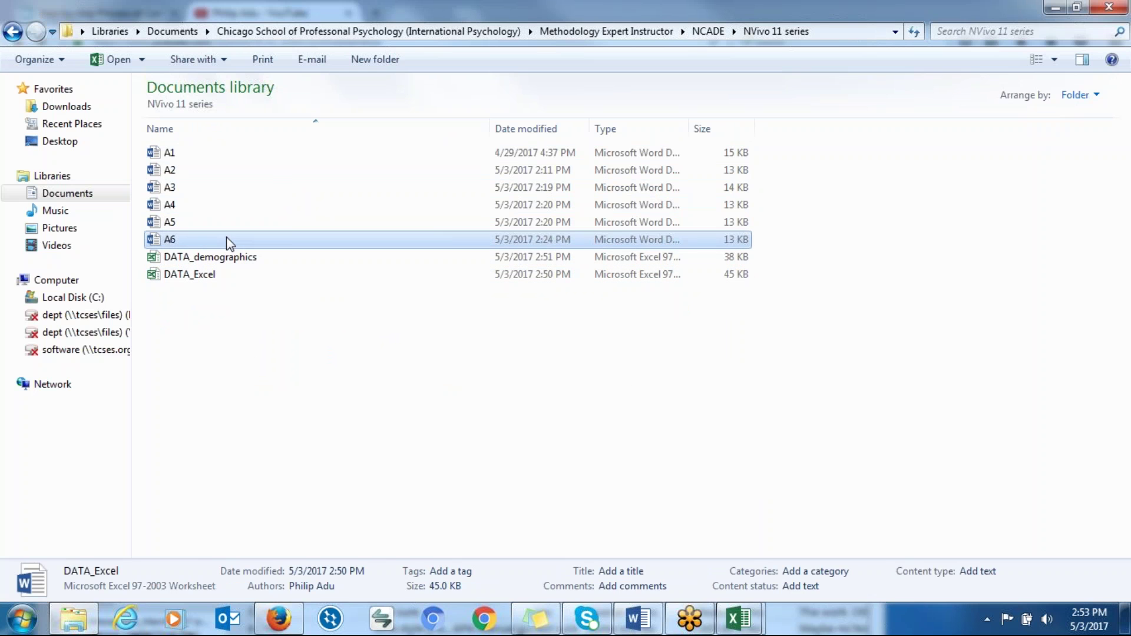
pyautogui.click(209, 205)
pyautogui.click(211, 187)
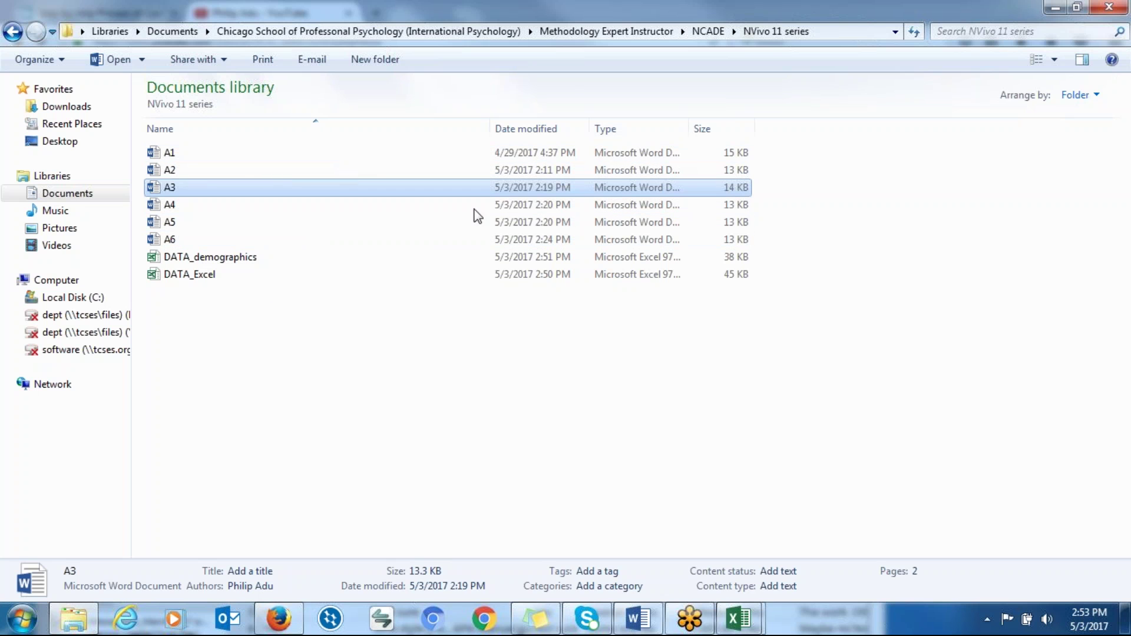
# Step: Shrink and minimize the NVivo 11 series folder window, and minimize the DATA_Excel workbook
pyautogui.doubleClick(779, 1)
pyautogui.moveTo(542, 112); pyautogui.dragTo(451, 108)
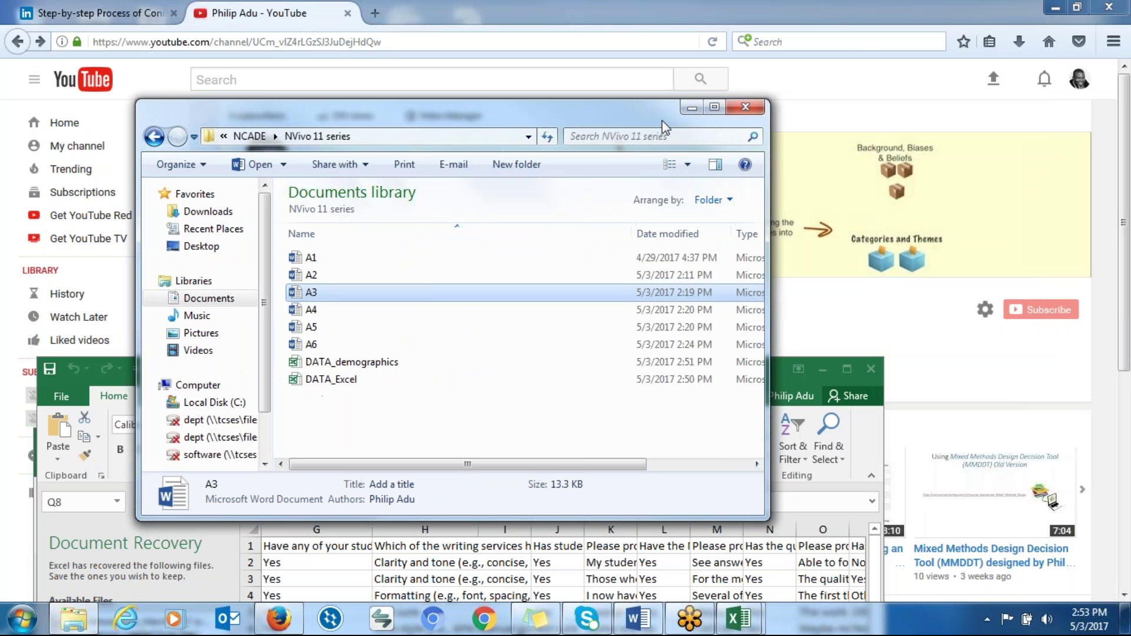
pyautogui.click(690, 107)
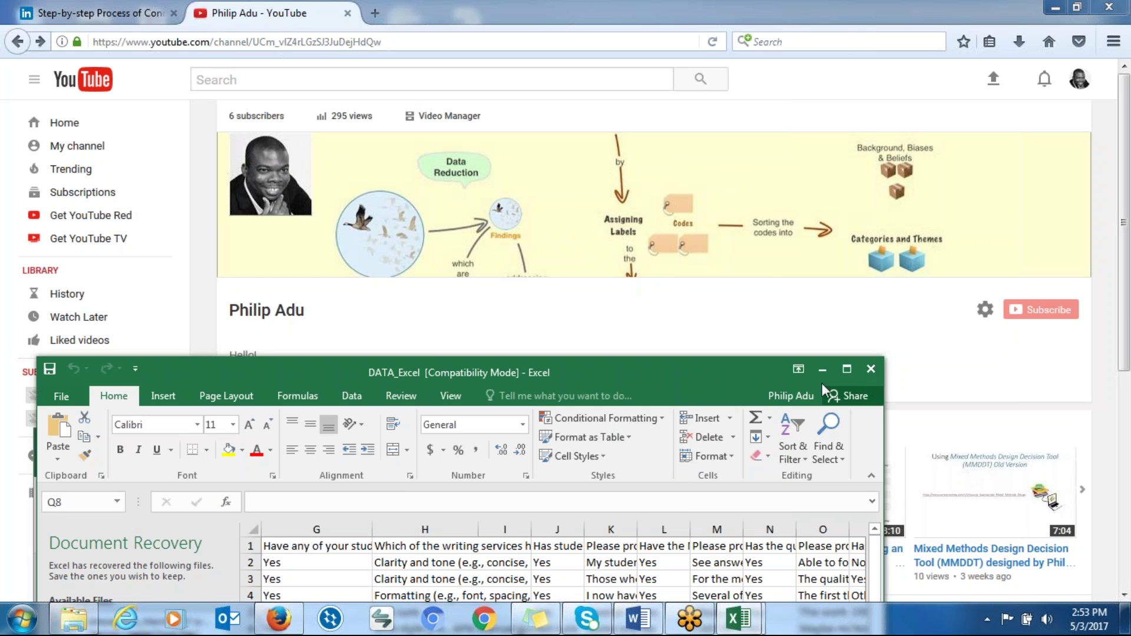
pyautogui.click(825, 369)
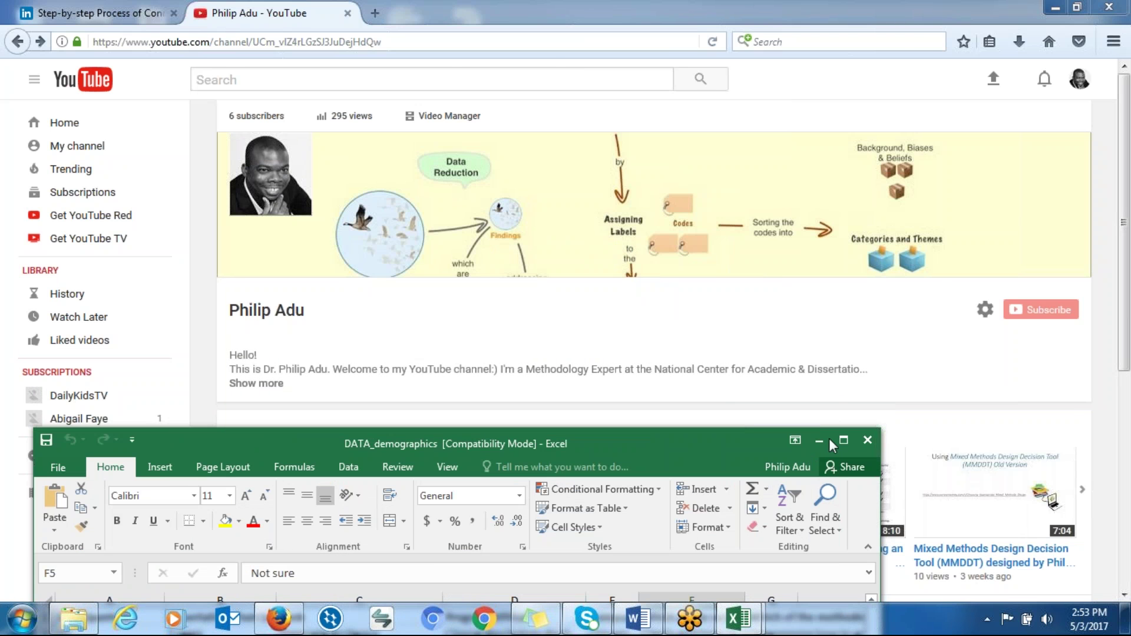
# Step: Close the DATA_demographics workbook and check the NVivo 11 series folder again before minimizing it
pyautogui.click(840, 440)
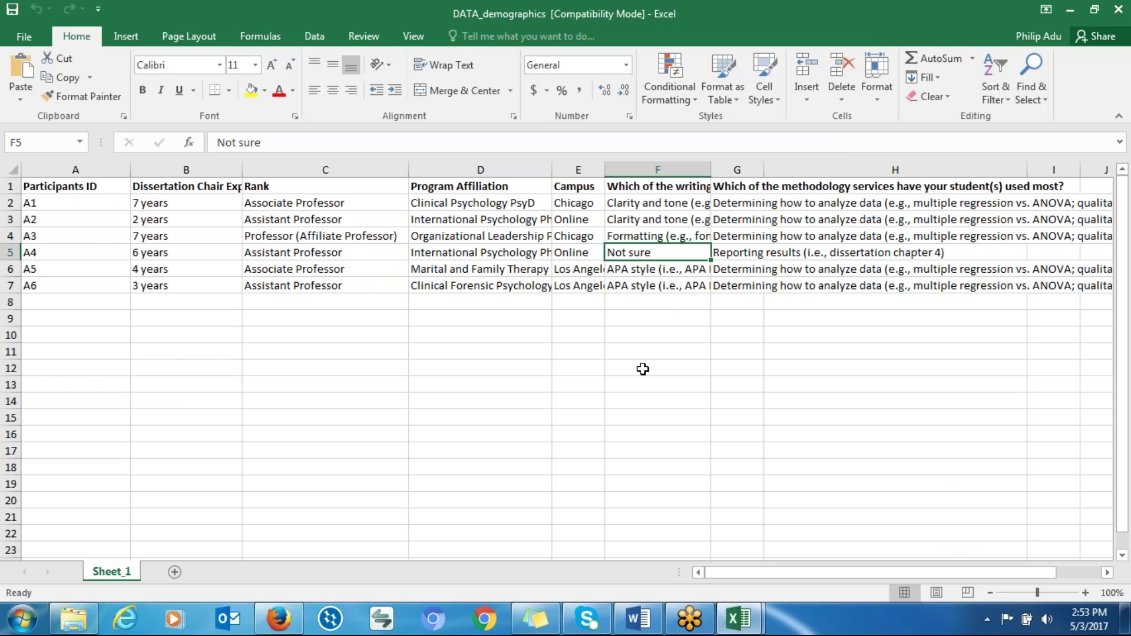
pyautogui.moveTo(761, 16); pyautogui.dragTo(596, 235)
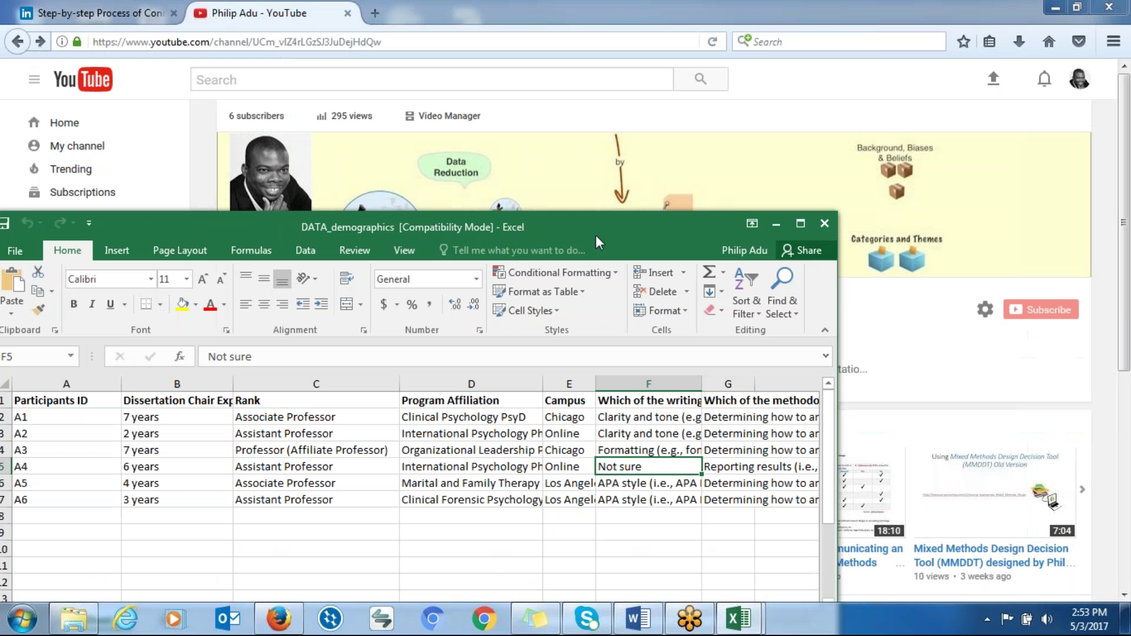
pyautogui.click(824, 224)
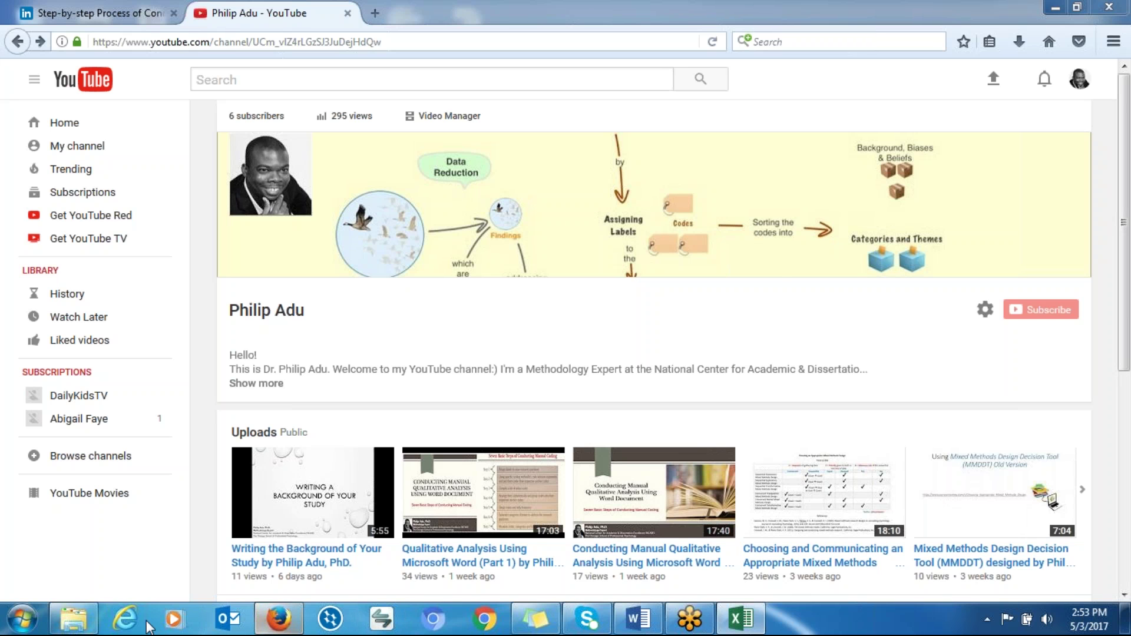
pyautogui.click(92, 623)
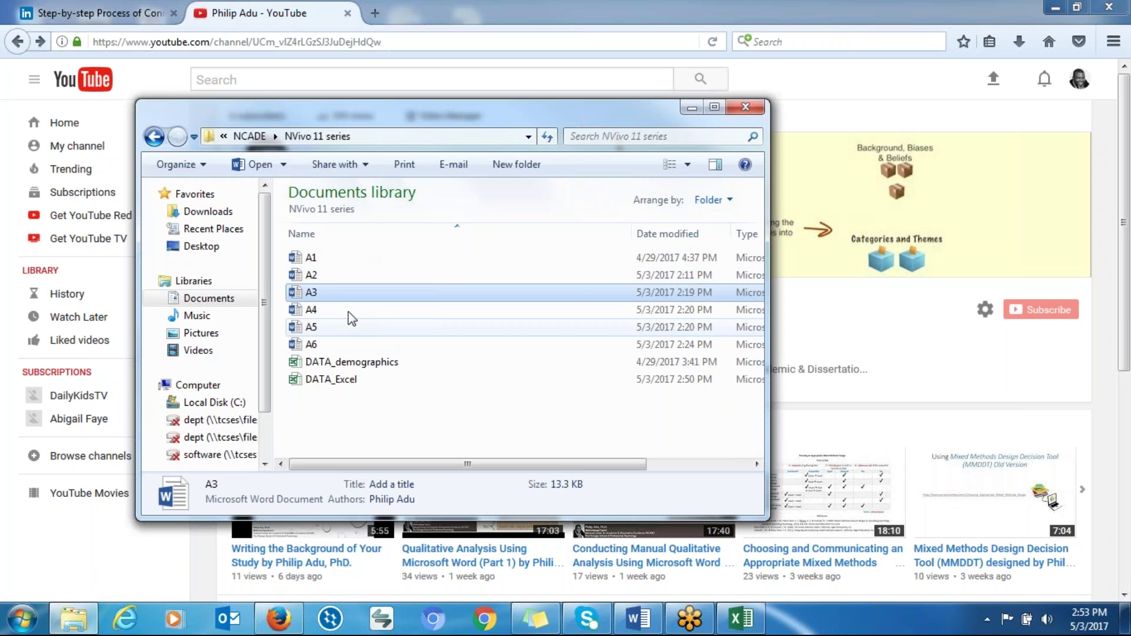
pyautogui.click(693, 112)
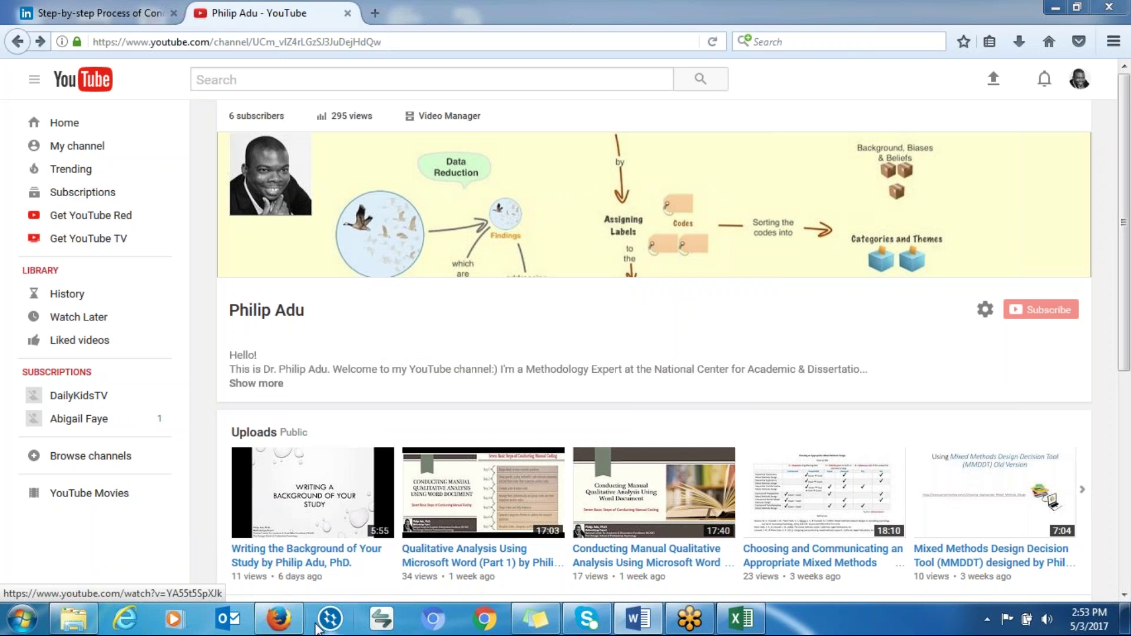
# Step: Switch to NVivo Pro, create a blank project titled with the owner's first name plus "'s Project", replacing the existing file, and close Quick Start Steps
pyautogui.click(330, 626)
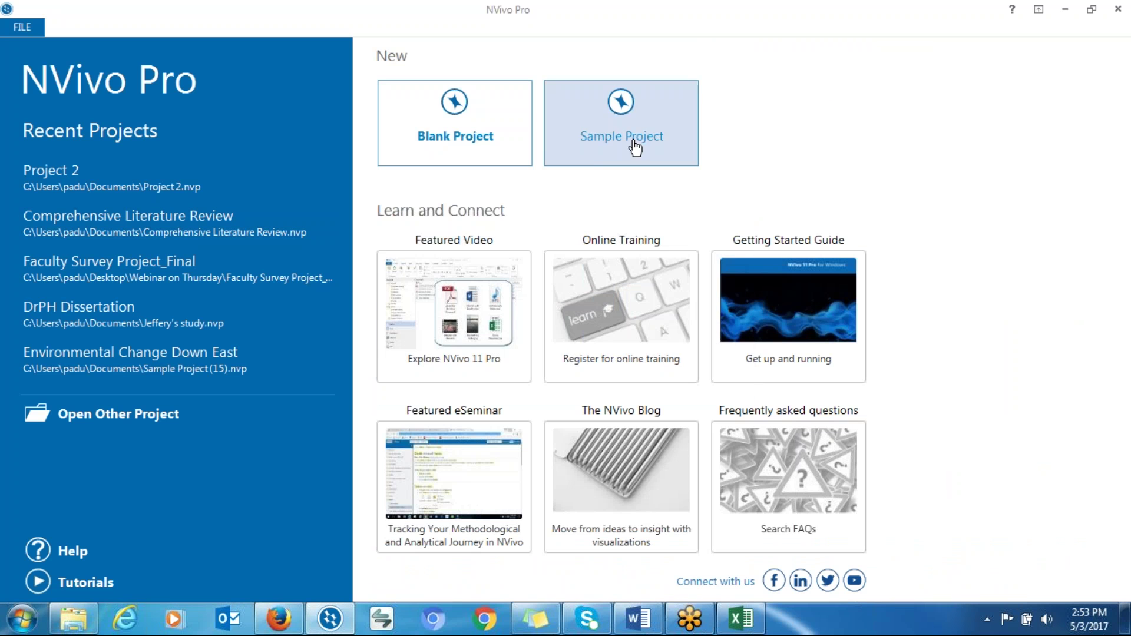
pyautogui.click(459, 155)
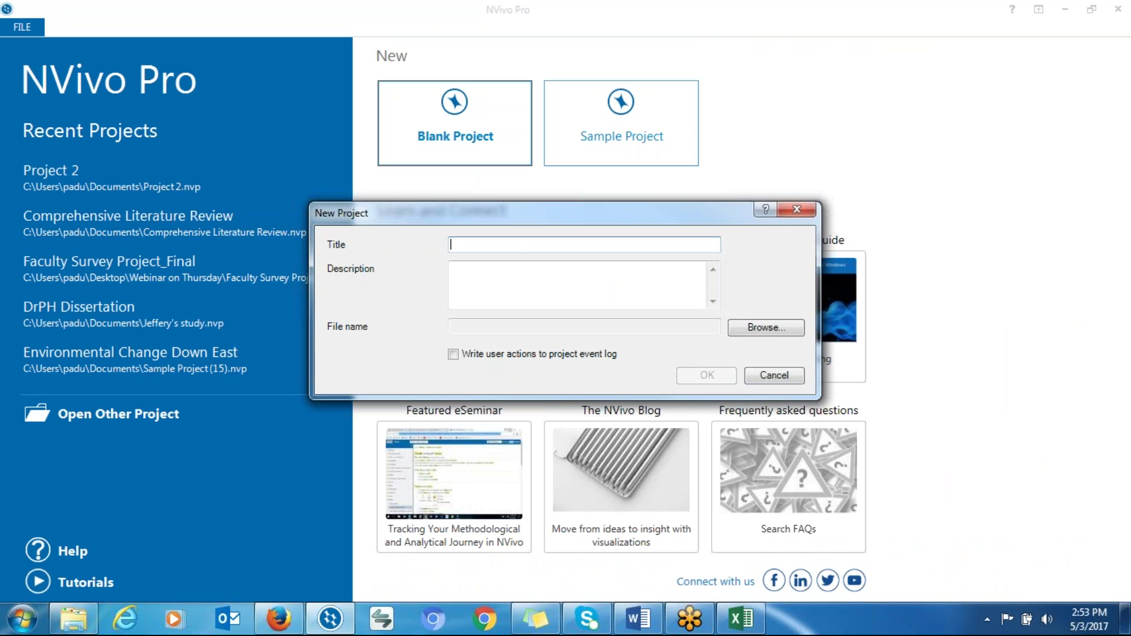
pyautogui.write('Philip')
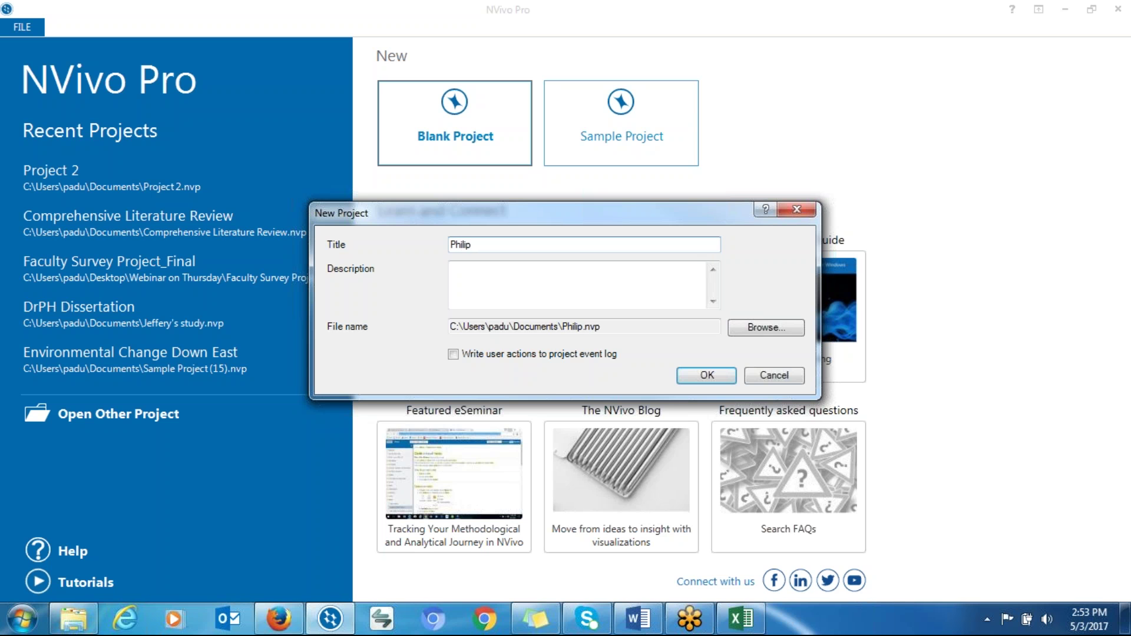
pyautogui.write("'s Project")
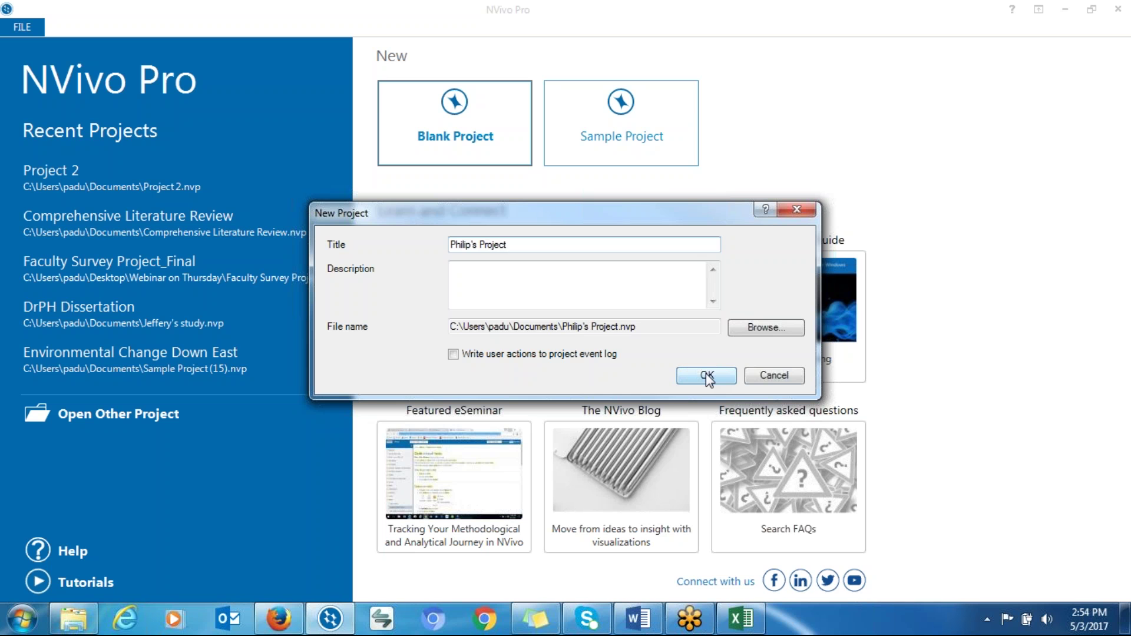
pyautogui.press('Tab')
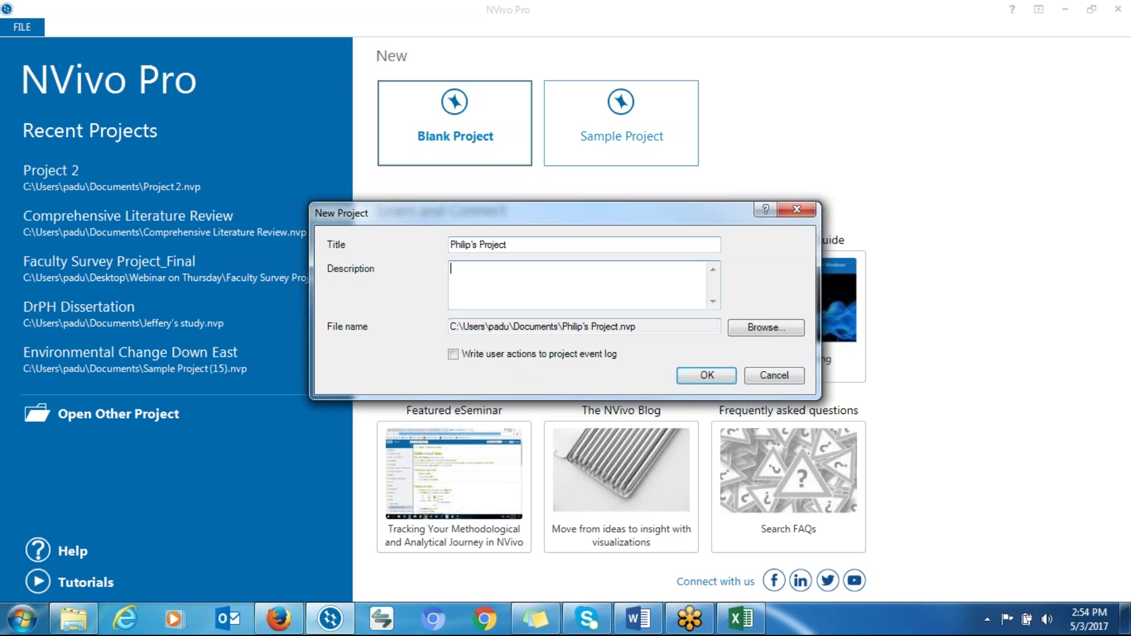
pyautogui.click(704, 377)
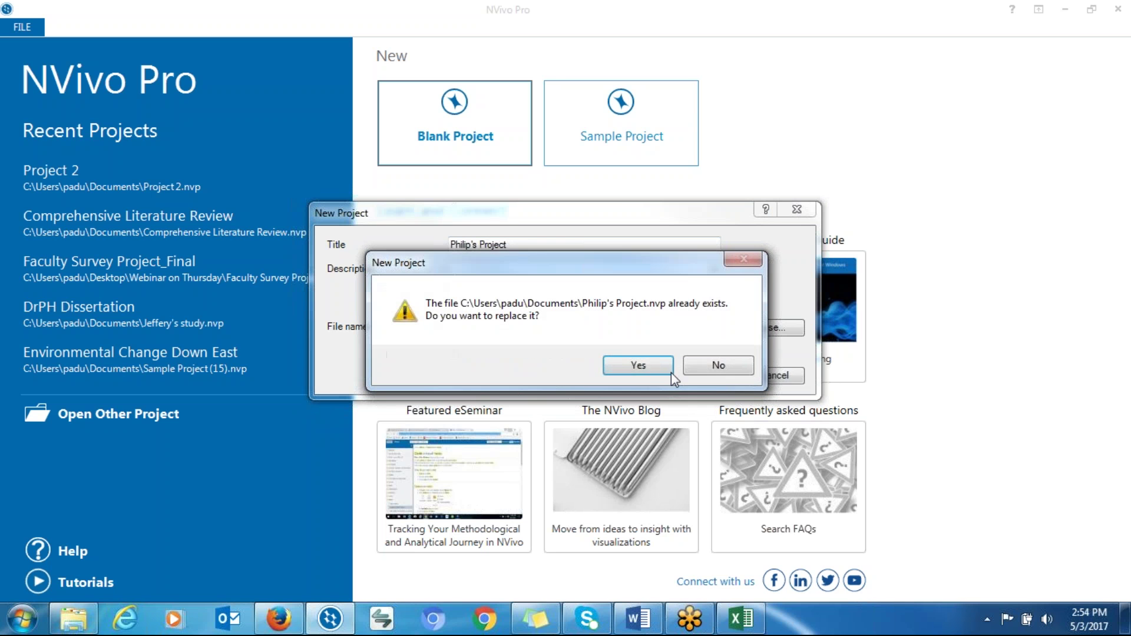
pyautogui.click(641, 366)
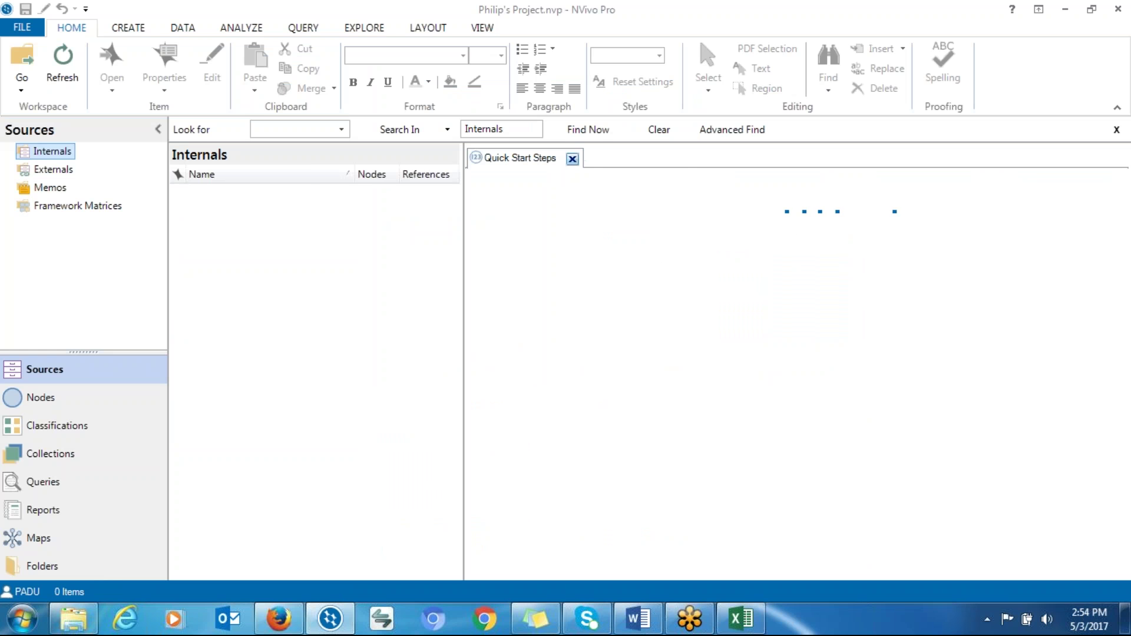
pyautogui.click(572, 159)
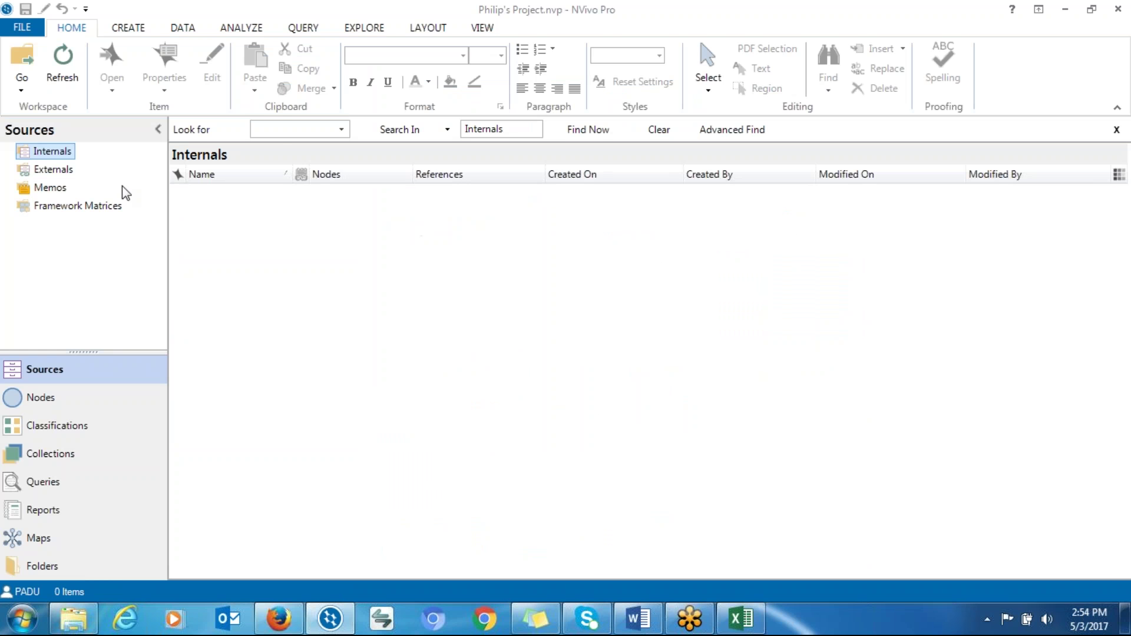
# Step: Import the Word documents A1 to A6 from the NCADE > NVivo 11 series folder into Internals
pyautogui.click(183, 28)
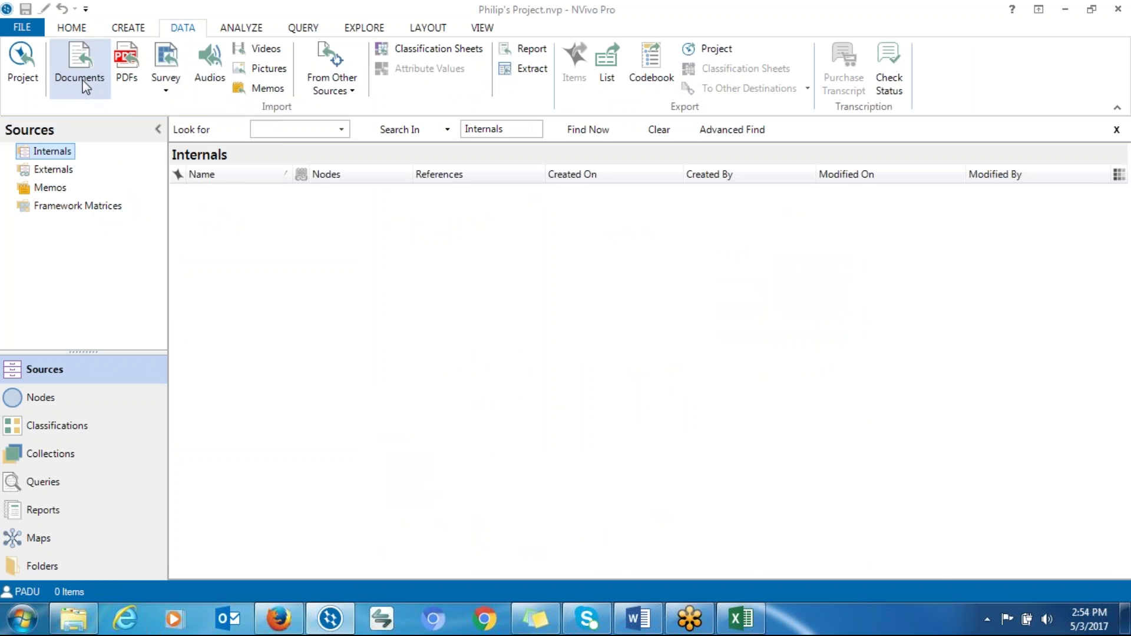
pyautogui.click(92, 95)
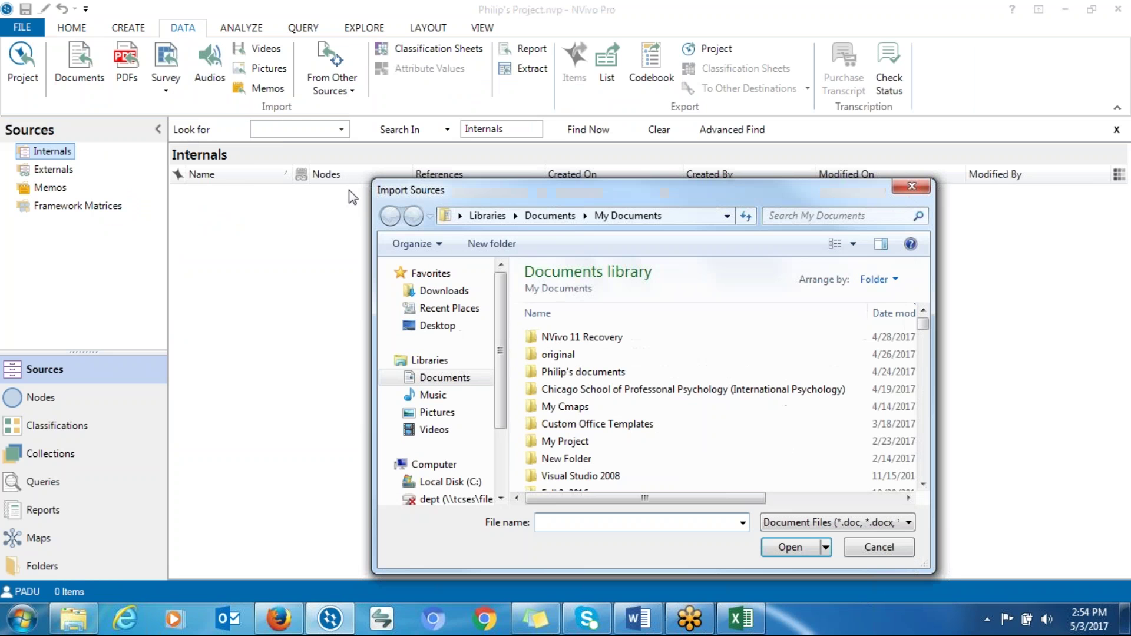
pyautogui.doubleClick(584, 389)
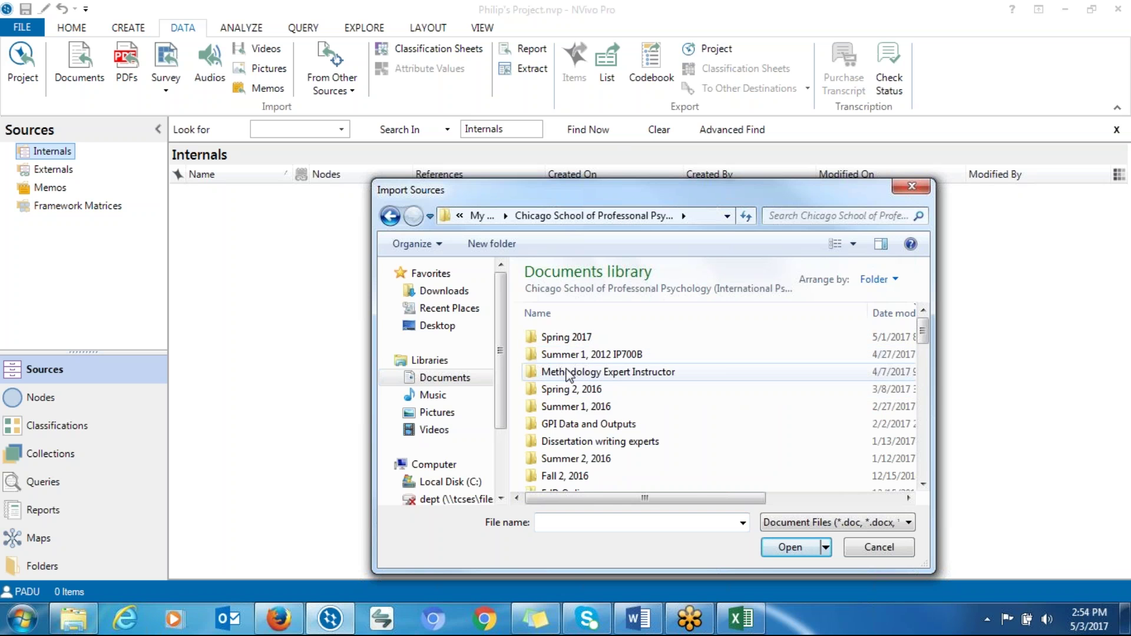
pyautogui.doubleClick(571, 371)
pyautogui.doubleClick(567, 337)
pyautogui.doubleClick(583, 339)
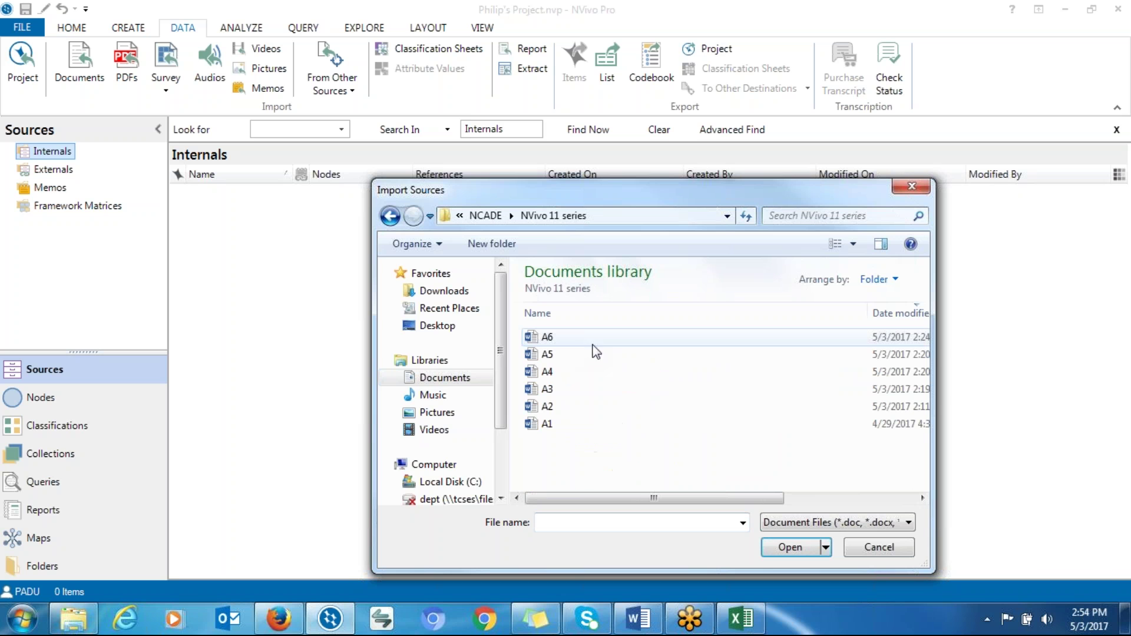
pyautogui.click(554, 337)
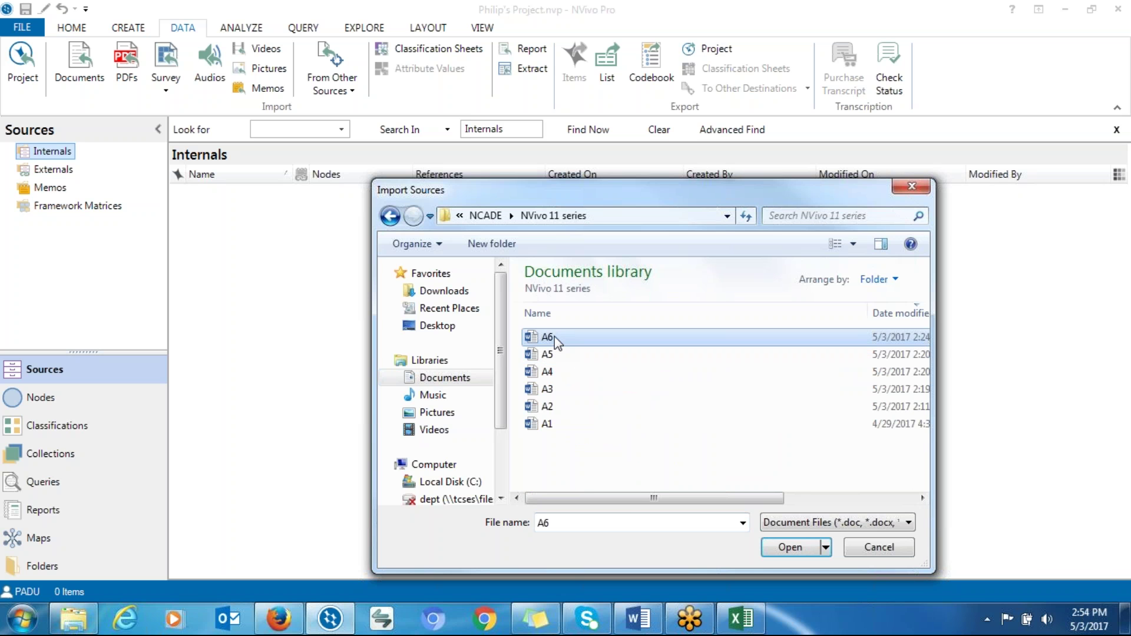
pyautogui.keyDown('shift'); pyautogui.click(554, 424); pyautogui.keyUp('shift')
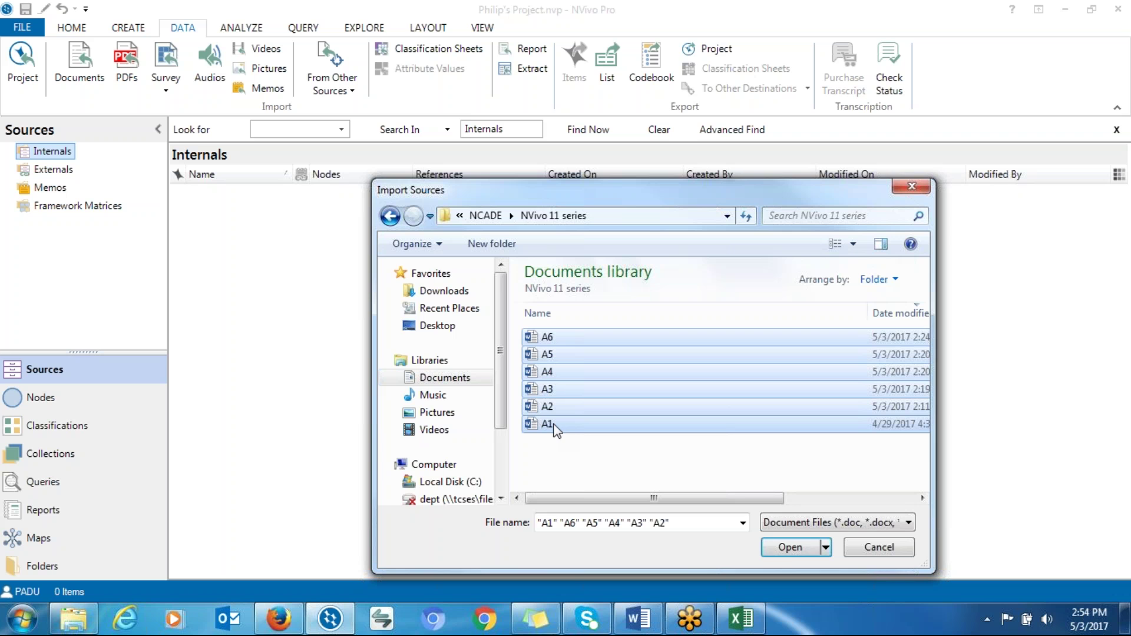
pyautogui.click(782, 549)
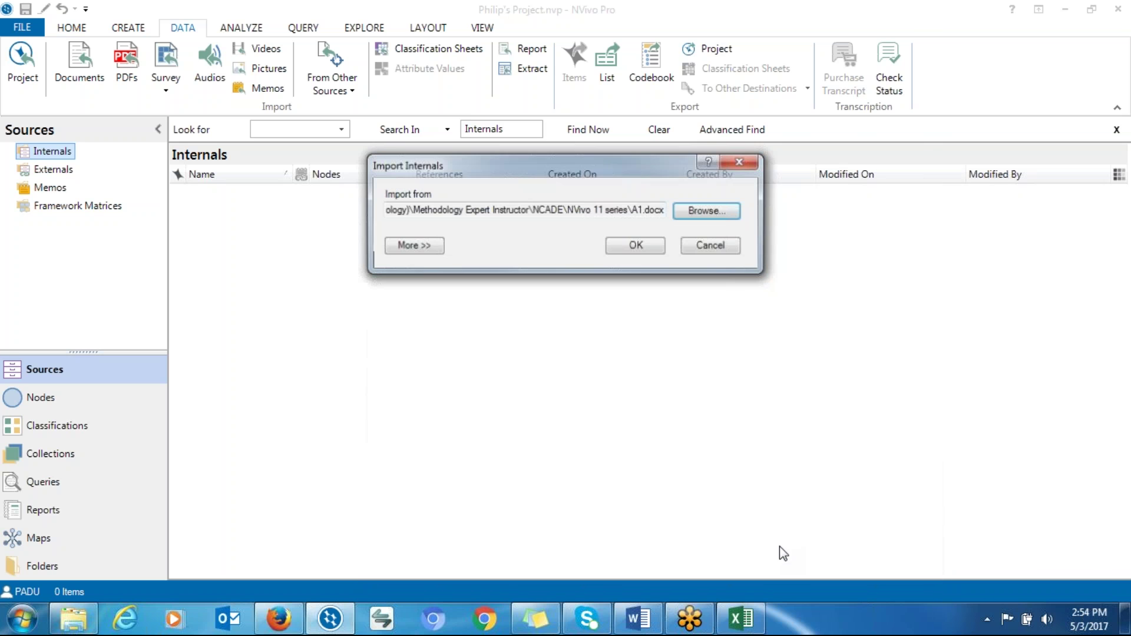
pyautogui.click(620, 248)
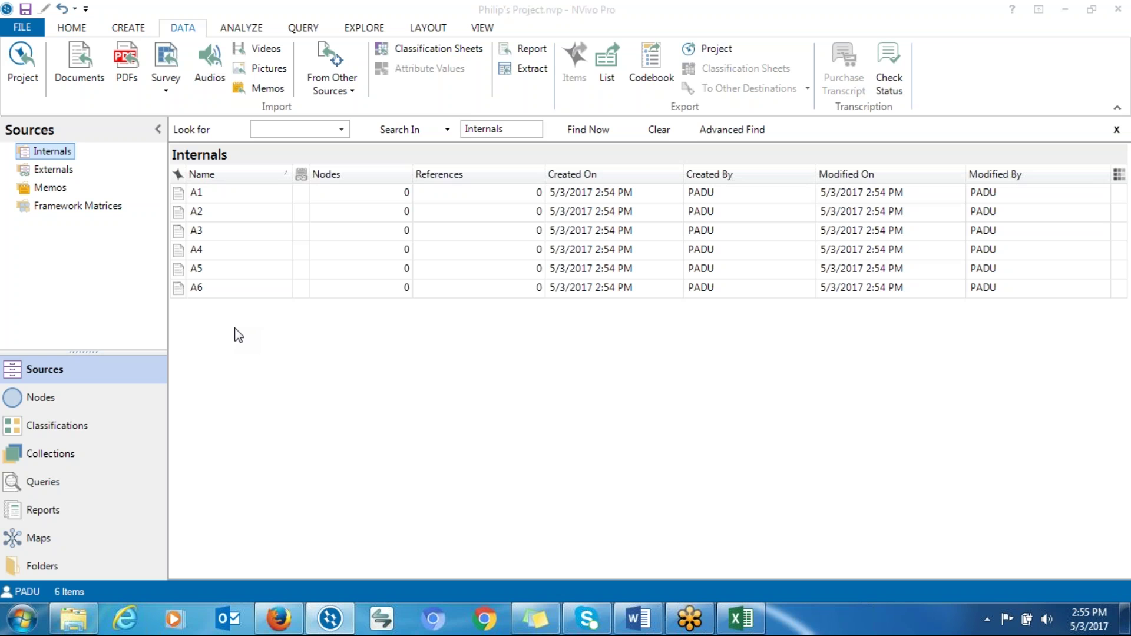
# Step: Create cases from all six Internals sources A1 to A6 in the Cases location, with classification (None)
pyautogui.click(222, 199)
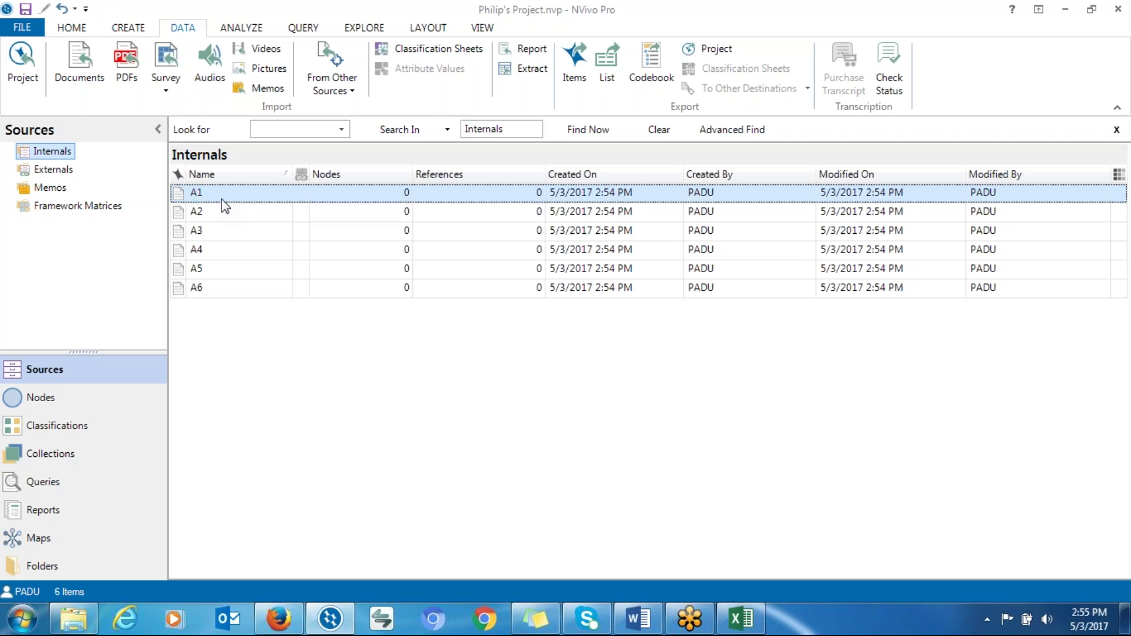
pyautogui.keyDown('shift'); pyautogui.click(229, 295); pyautogui.keyUp('shift')
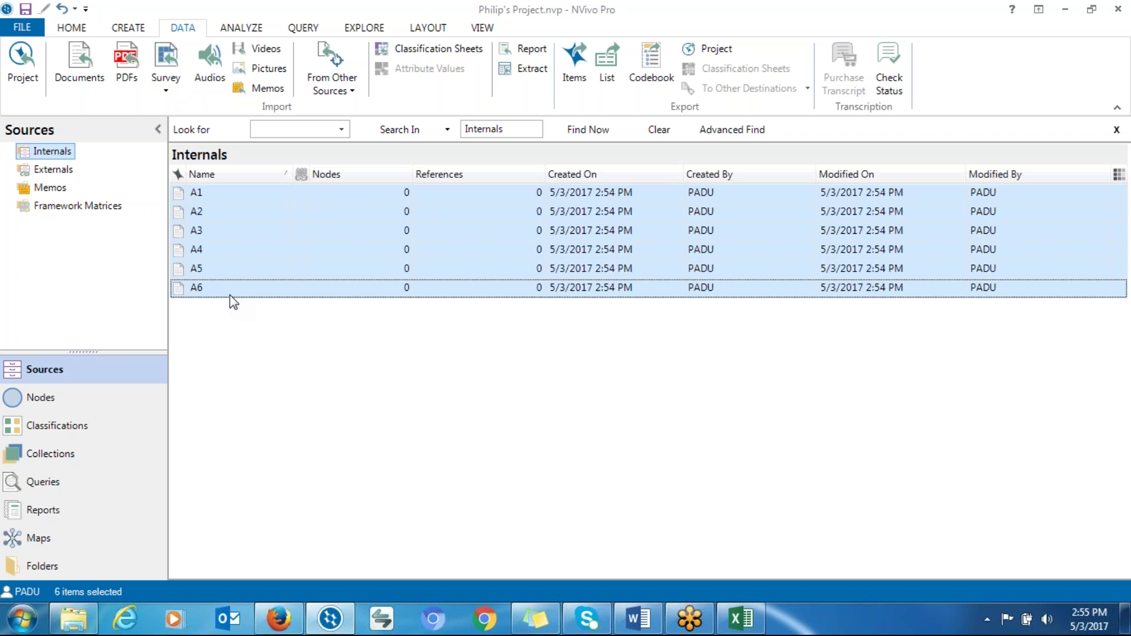
pyautogui.rightClick(230, 297)
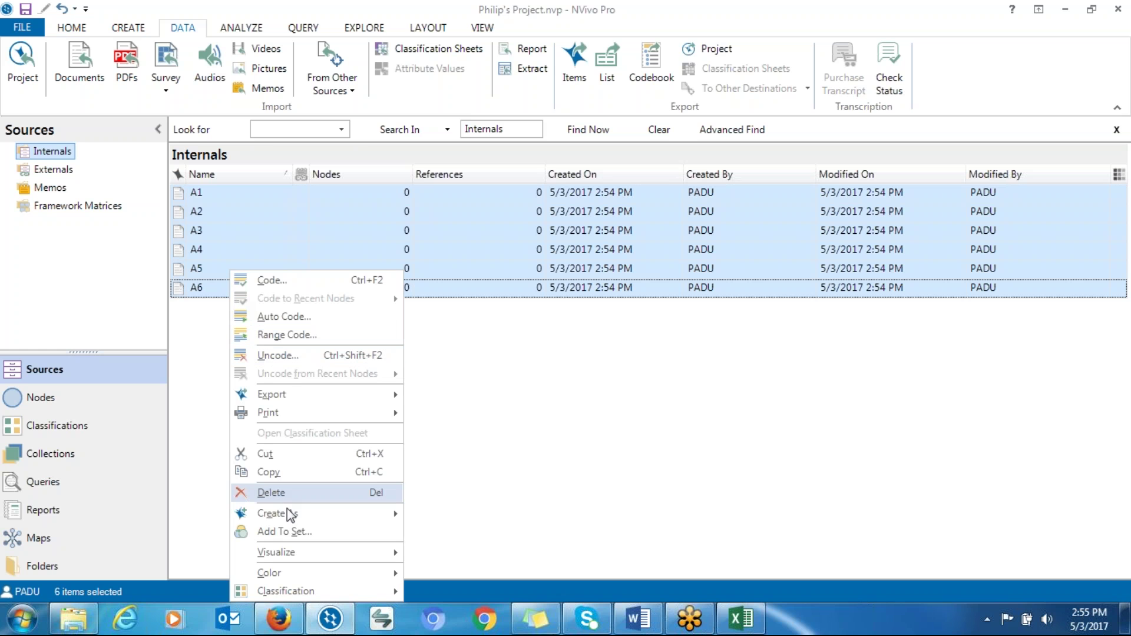
pyautogui.moveTo(326, 514)
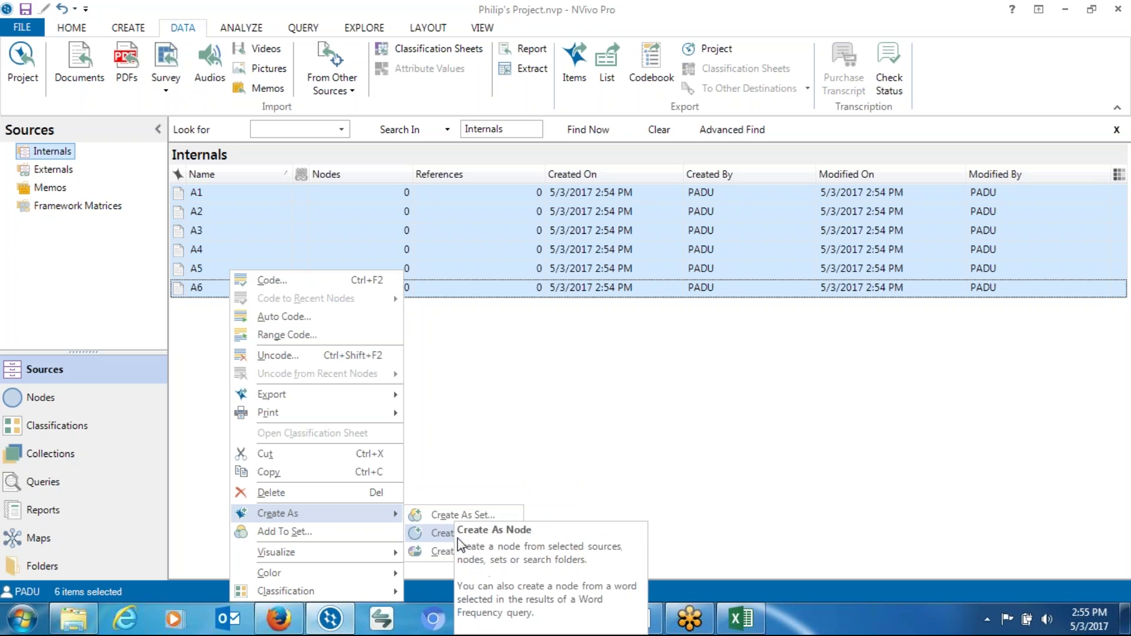
pyautogui.click(458, 553)
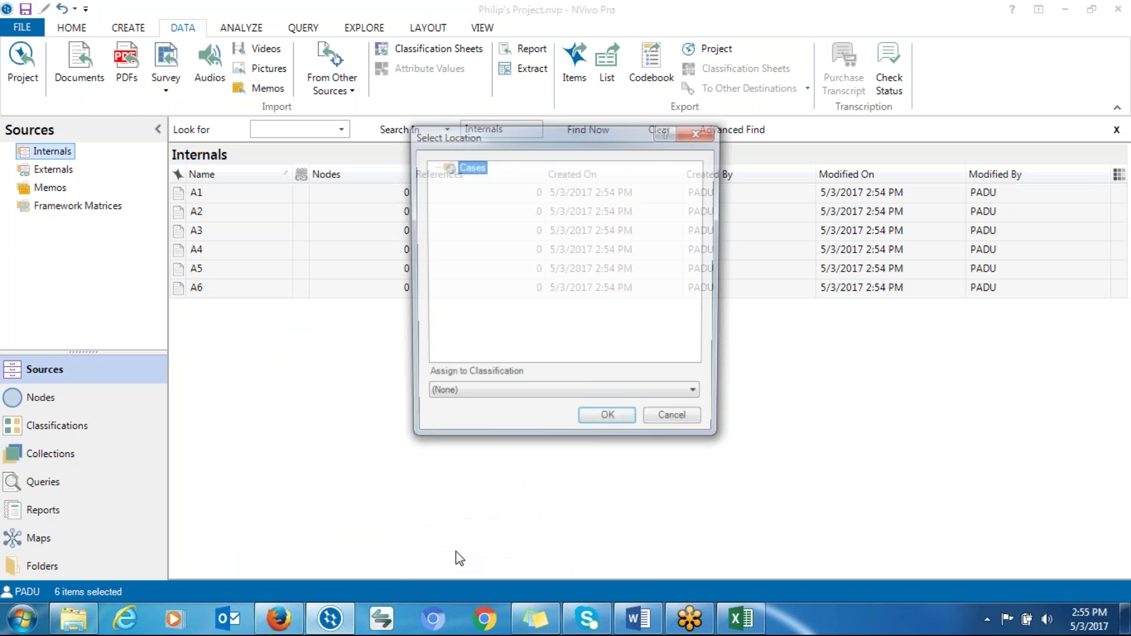
pyautogui.click(595, 422)
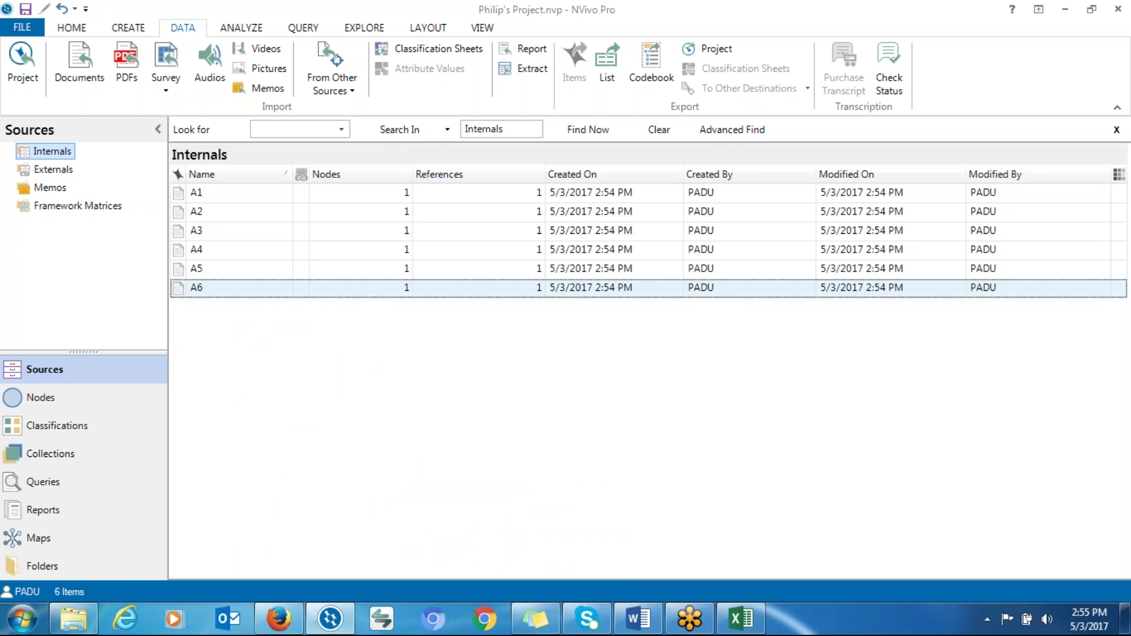
# Step: View the Cases list, open case A1 to read through its survey responses, and close it again
pyautogui.click(61, 406)
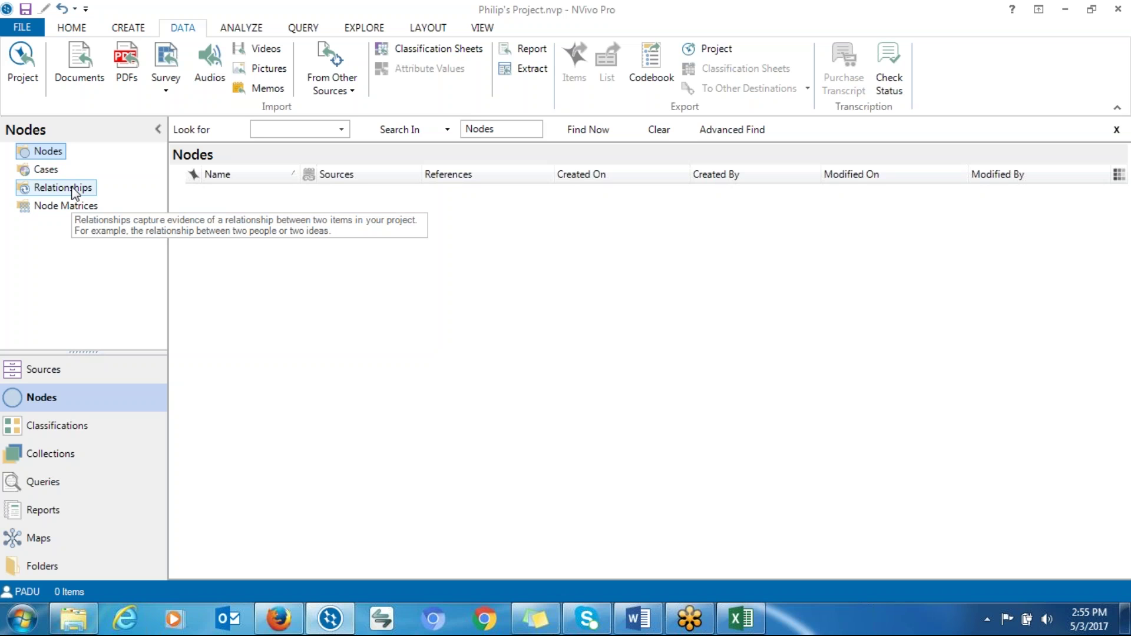
pyautogui.click(45, 170)
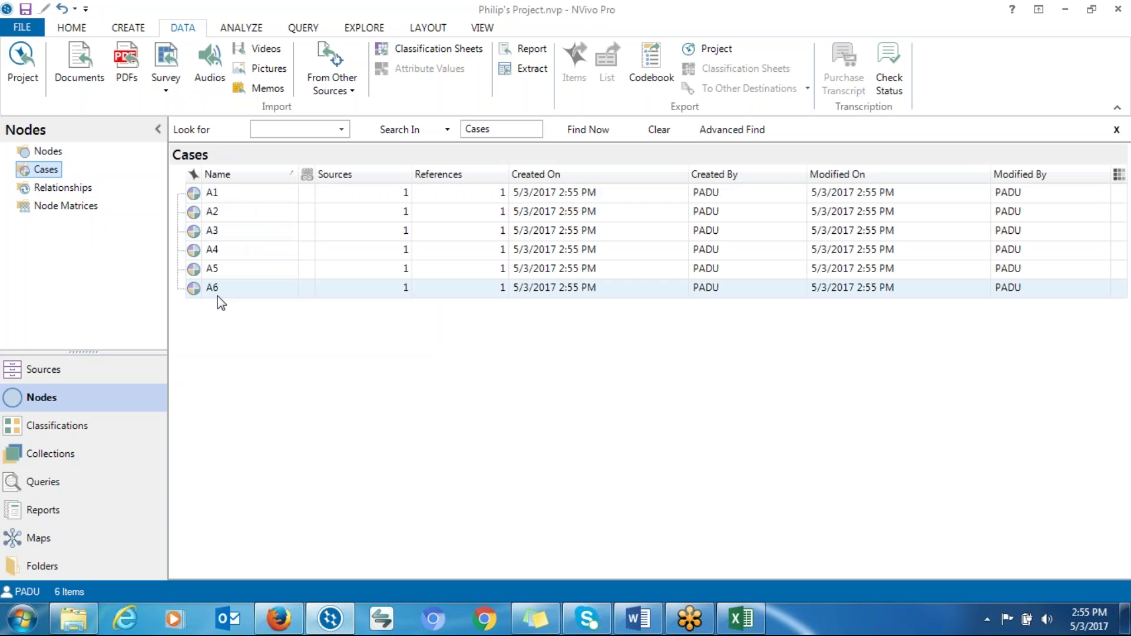
pyautogui.doubleClick(220, 199)
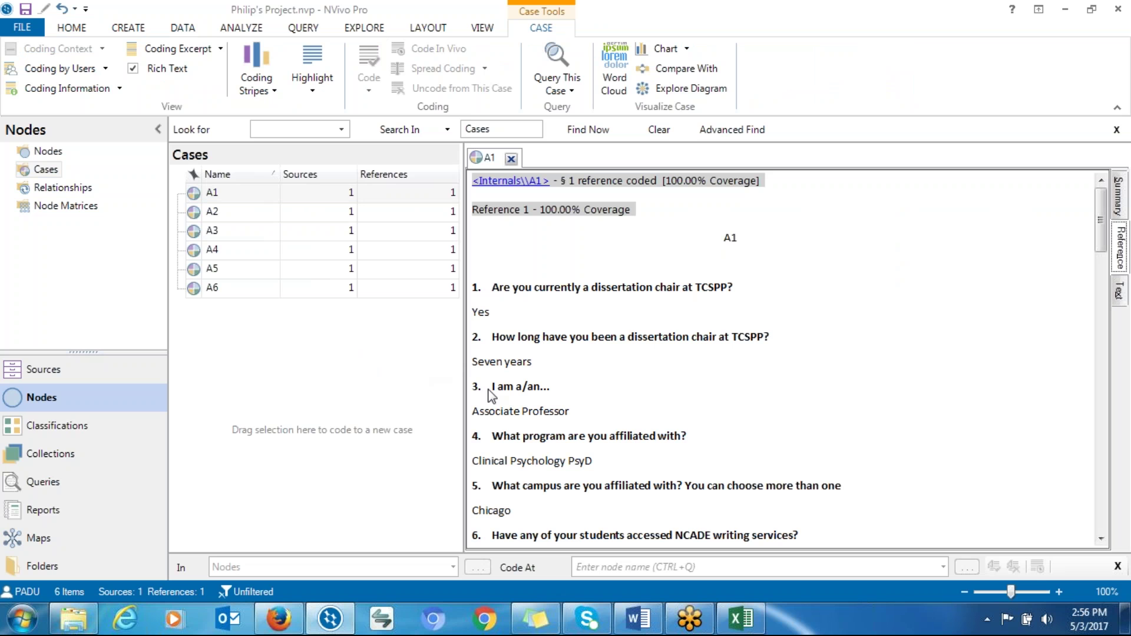
pyautogui.moveTo(1100, 236); pyautogui.dragTo(788, 315)
pyautogui.moveTo(1098, 243); pyautogui.dragTo(1108, 495)
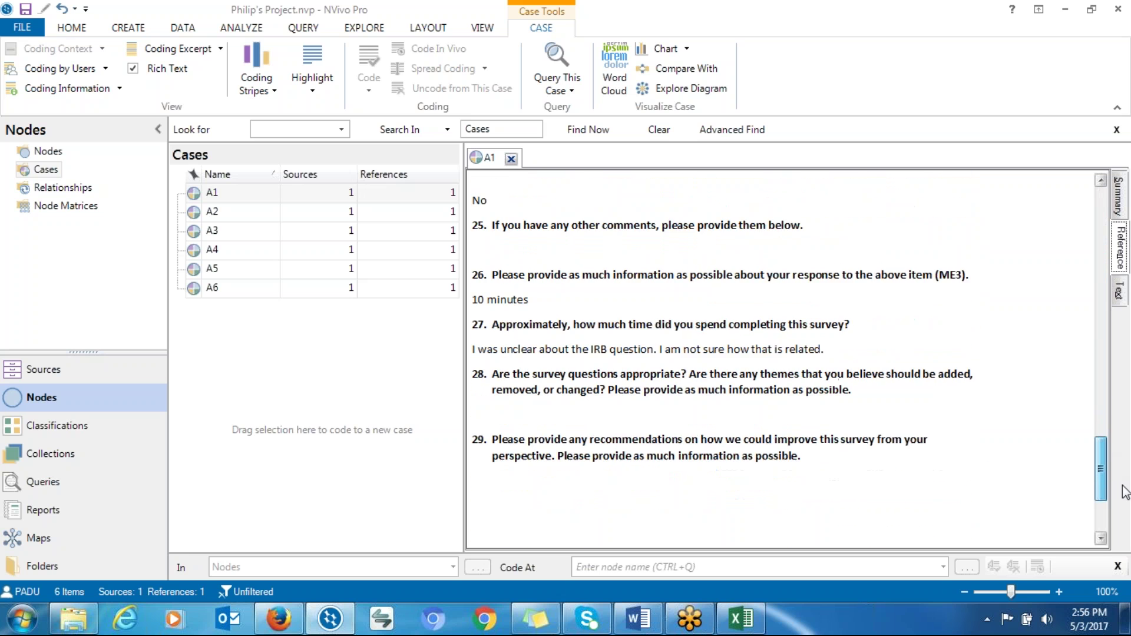
pyautogui.click(511, 159)
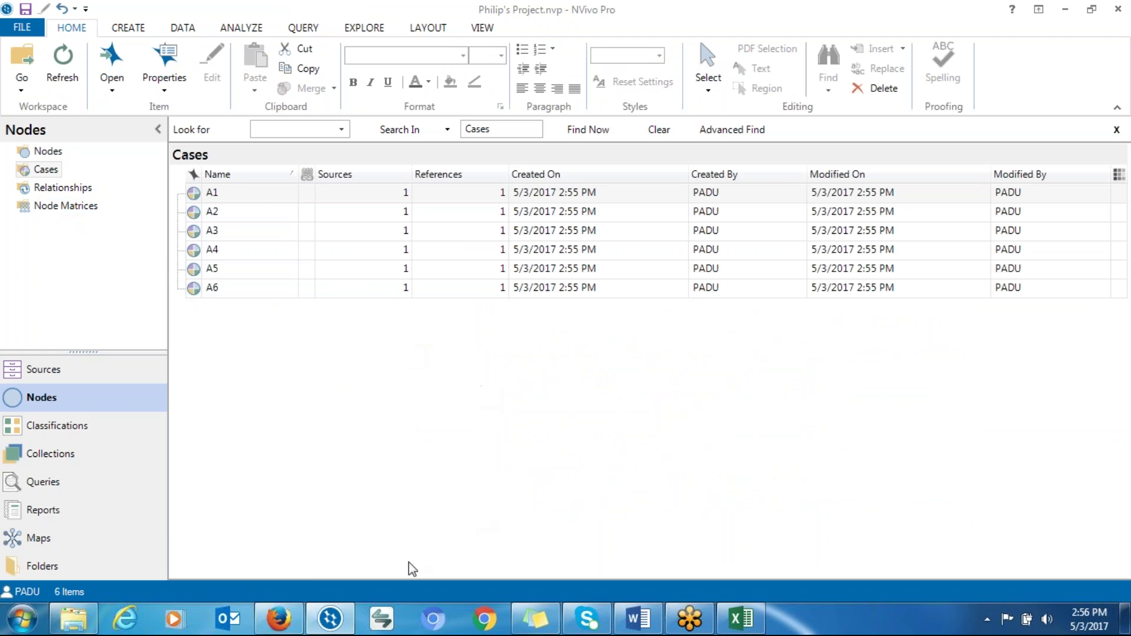
# Step: Open the DATA_demographics workbook from the NVivo 11 series folder and examine Participants IDs A1 to A6, then move its window aside
pyautogui.click(69, 618)
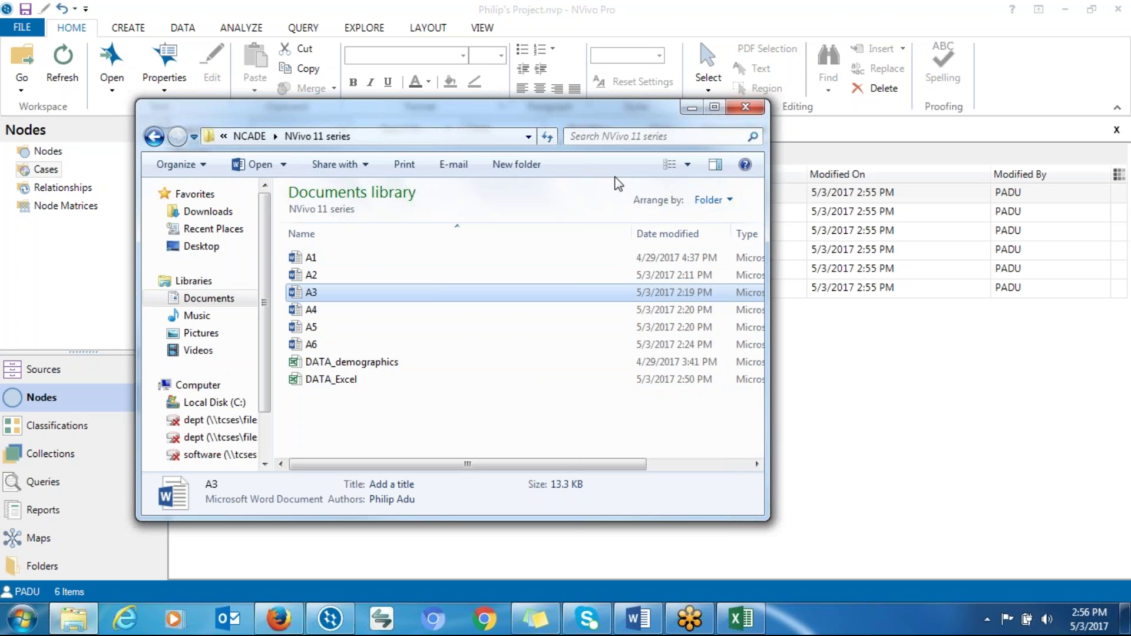
pyautogui.doubleClick(386, 362)
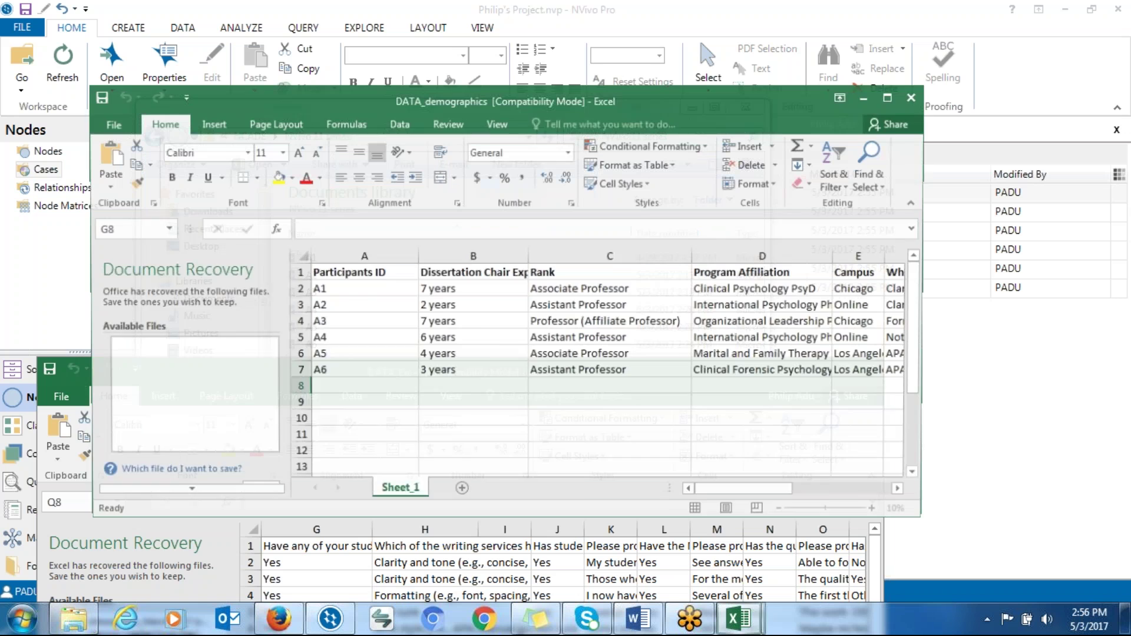
pyautogui.moveTo(166, 293); pyautogui.dragTo(159, 371)
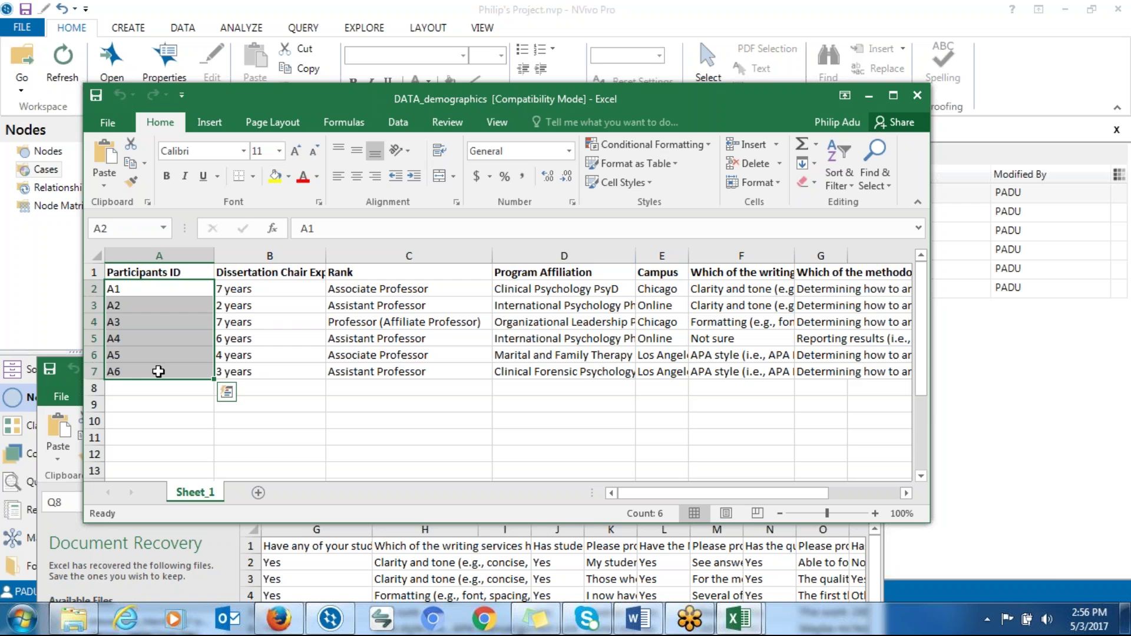
pyautogui.moveTo(518, 97); pyautogui.dragTo(644, 352)
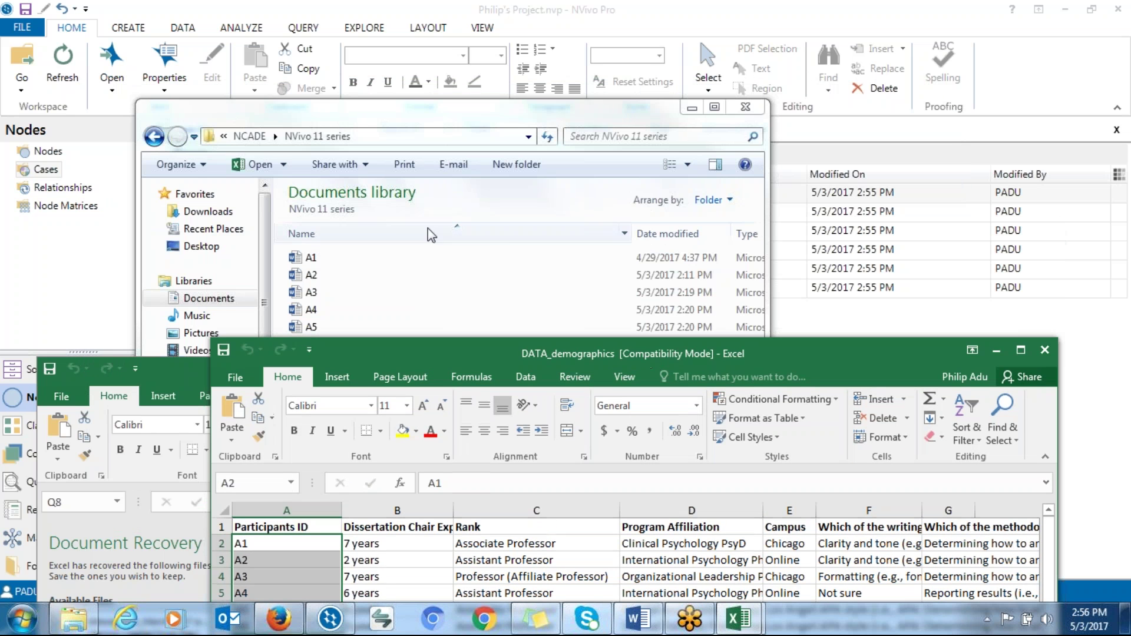
# Step: Close the NVivo 11 series folder and both Excel workbooks, choosing to view the recovered files later
pyautogui.click(746, 106)
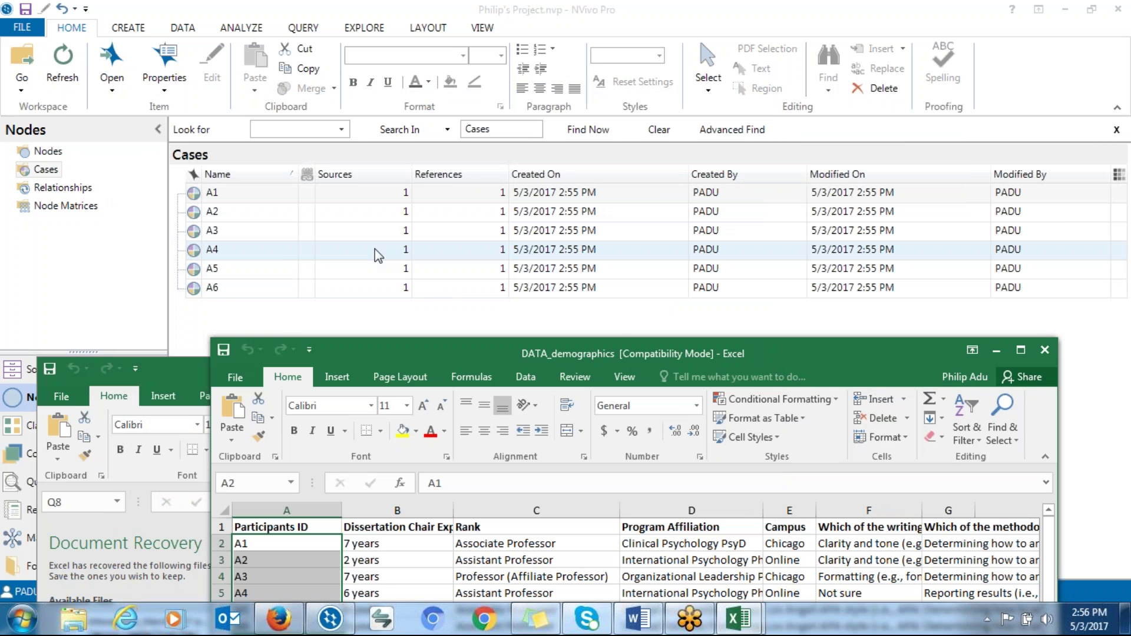
pyautogui.click(1041, 350)
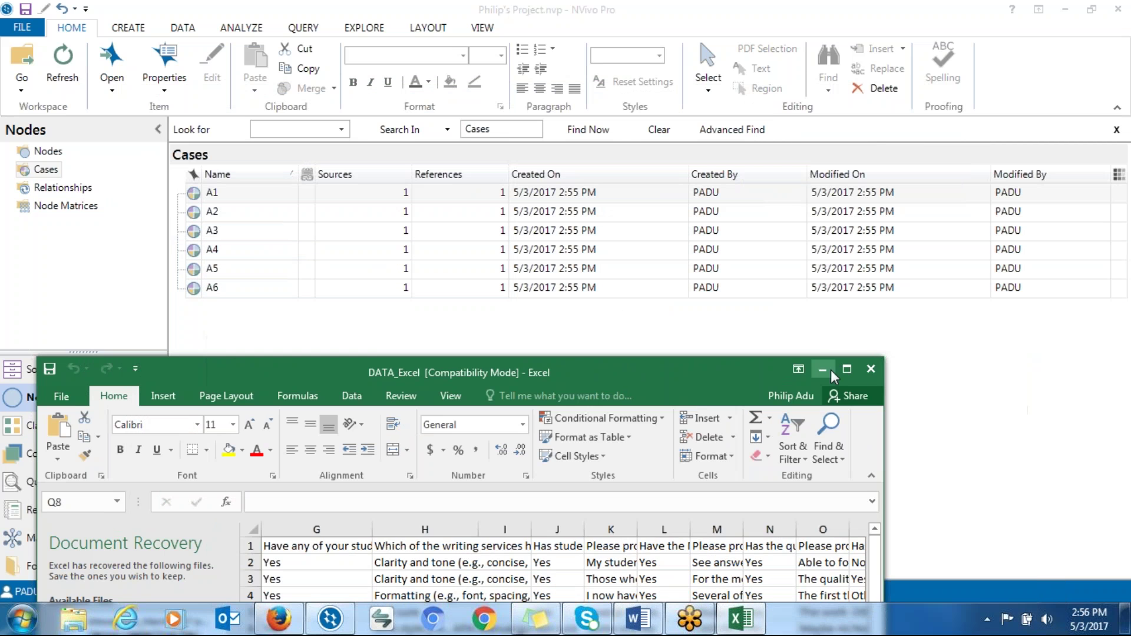
pyautogui.click(871, 371)
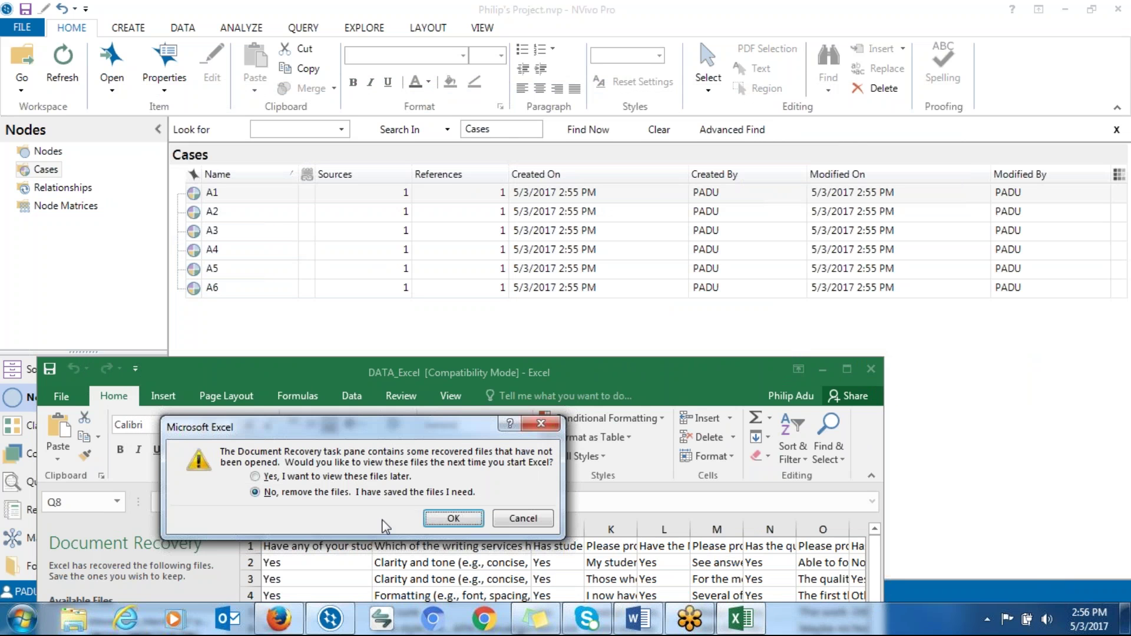
pyautogui.click(325, 479)
pyautogui.click(452, 519)
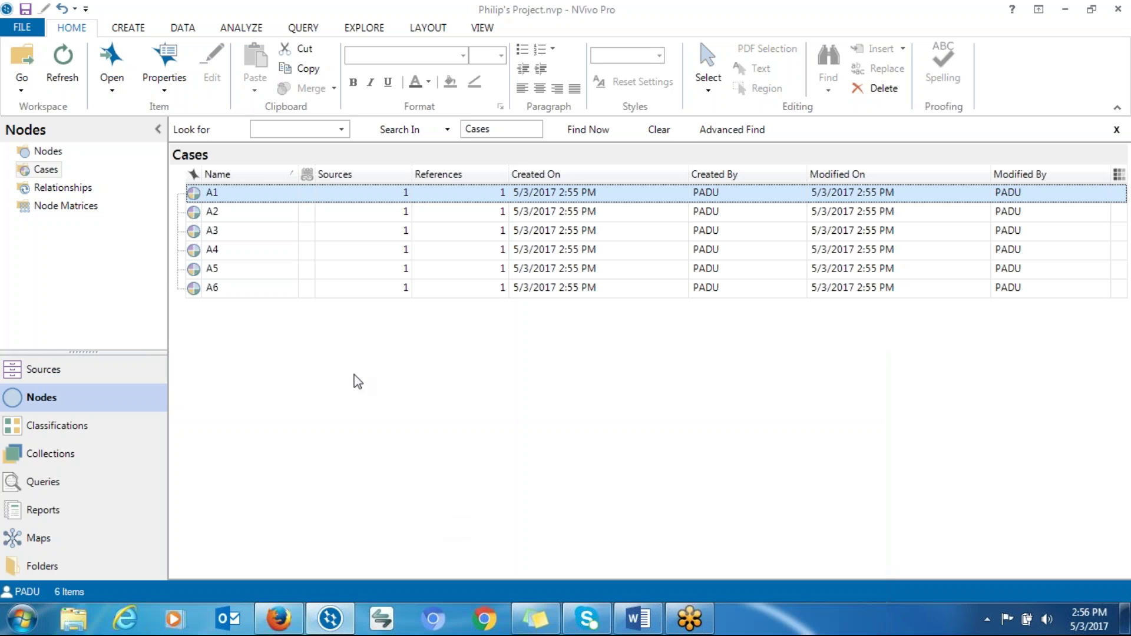
# Step: Create a new folder named "Participants Cases" under Cases and open it
pyautogui.click(26, 173)
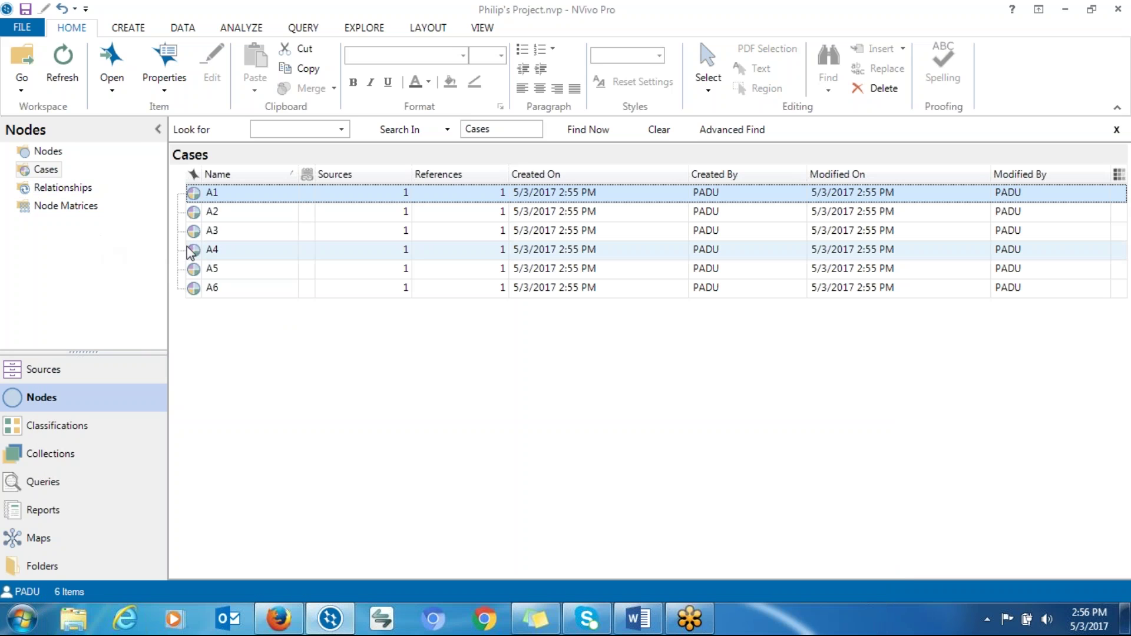
pyautogui.click(27, 170)
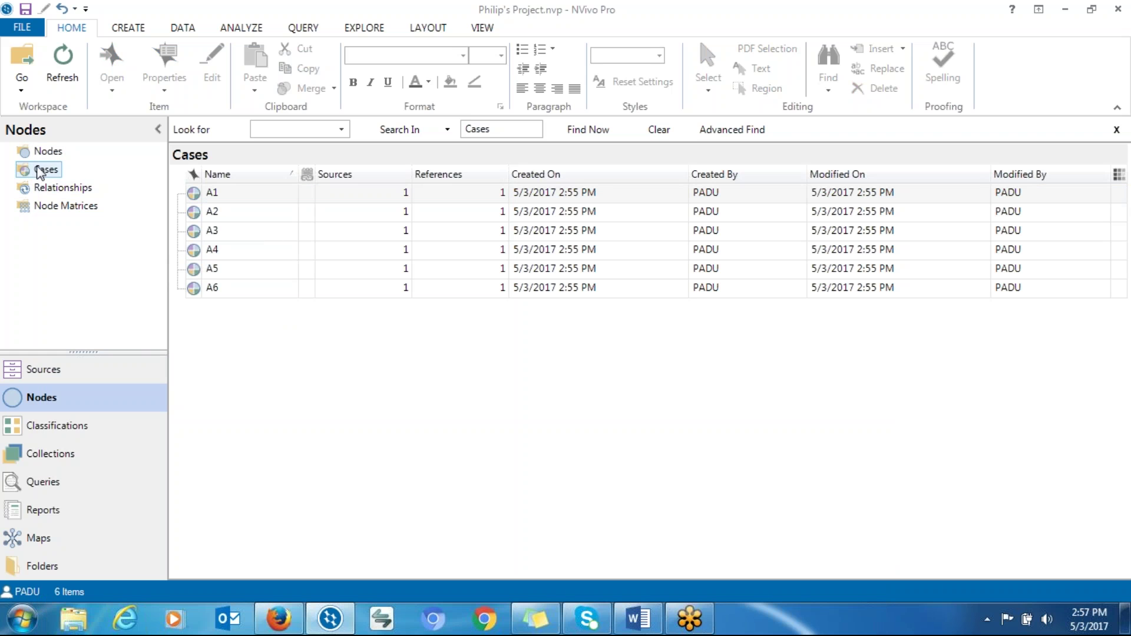
pyautogui.click(47, 152)
pyautogui.click(32, 175)
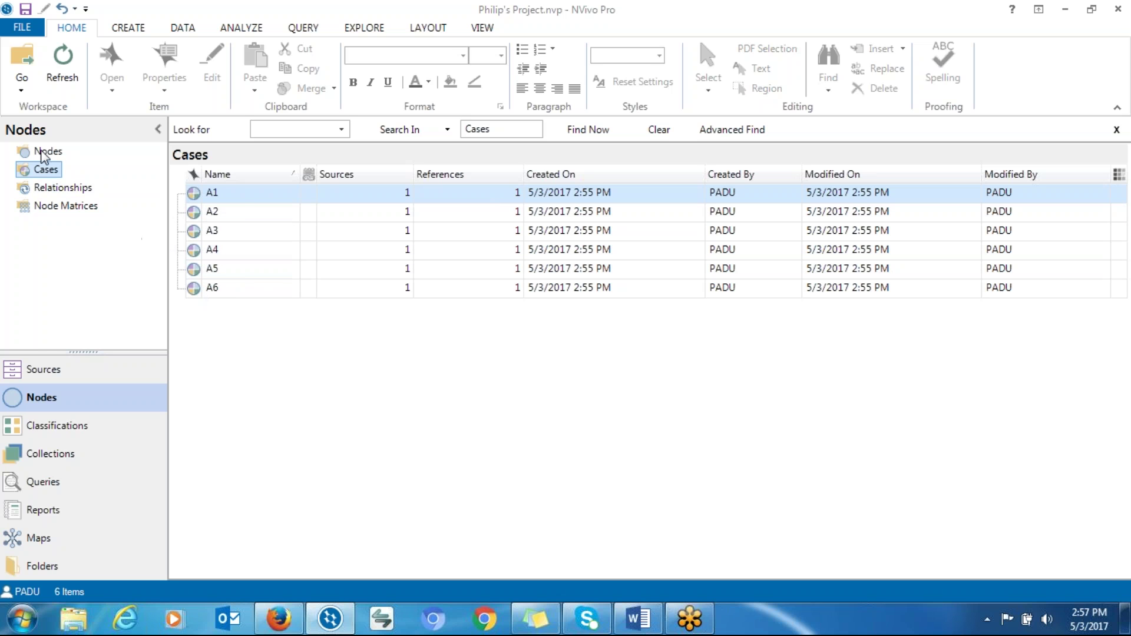
pyautogui.rightClick(45, 171)
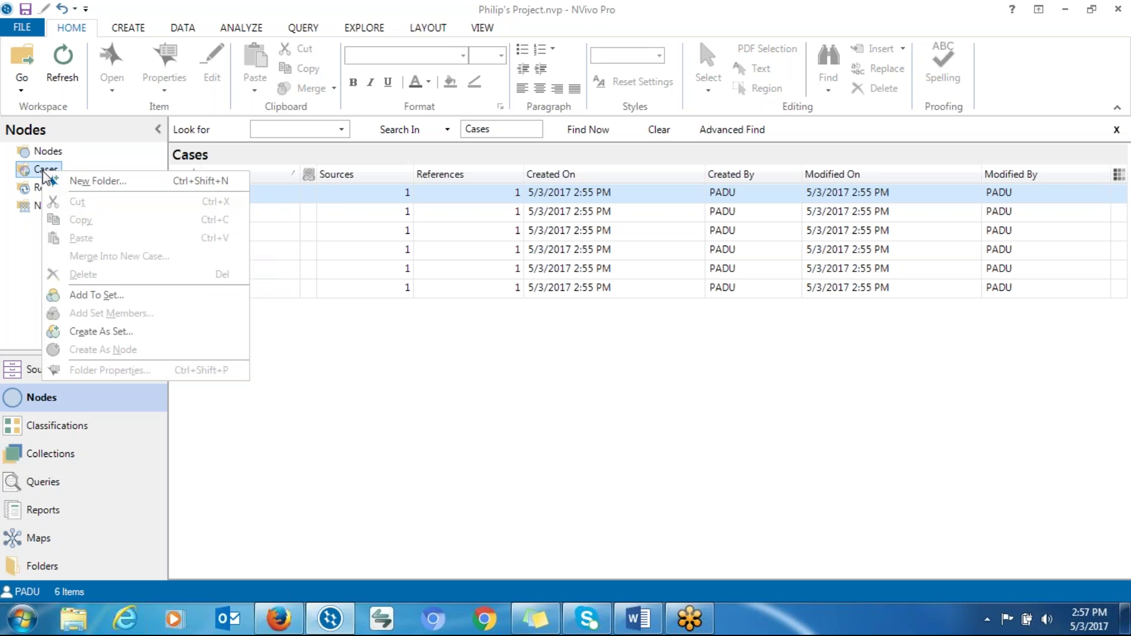
pyautogui.click(90, 182)
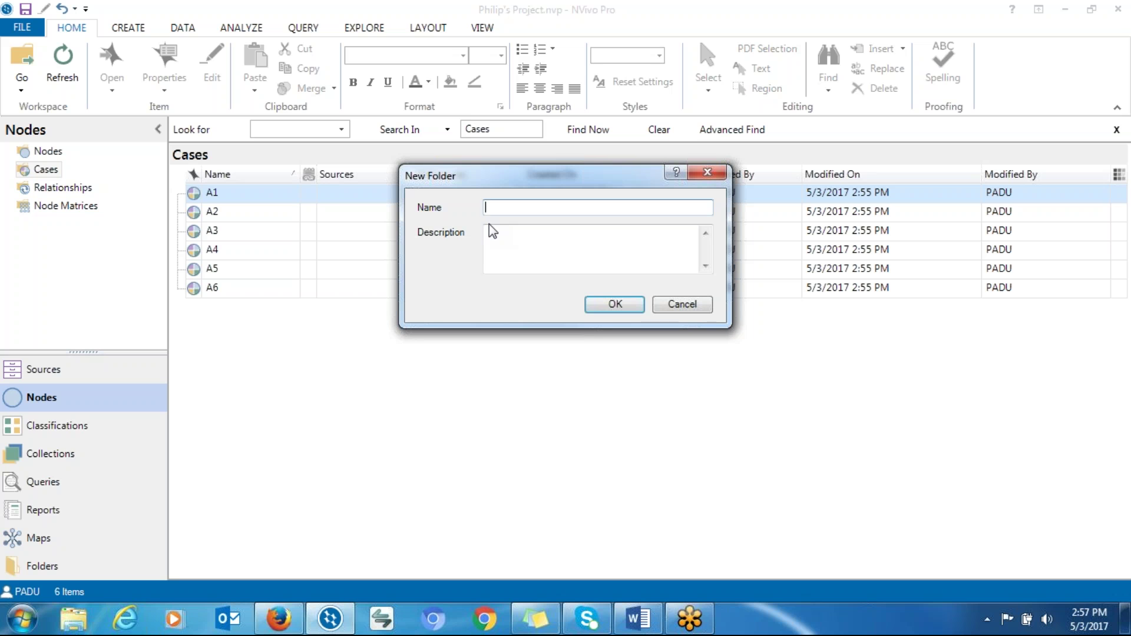
pyautogui.write('Participants Cases')
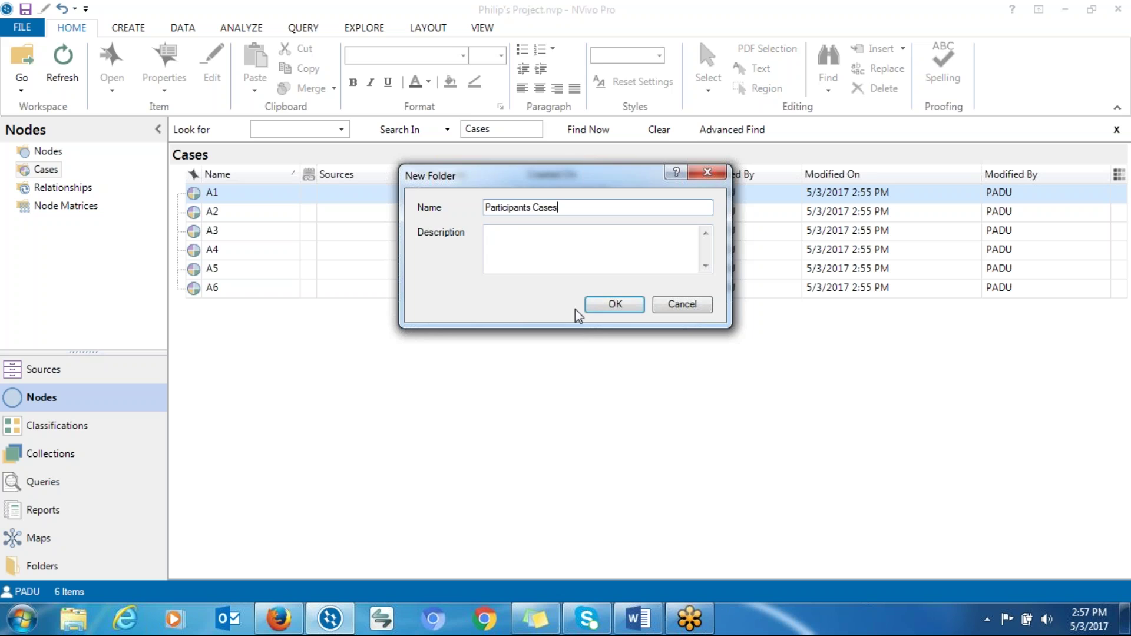
pyautogui.click(606, 304)
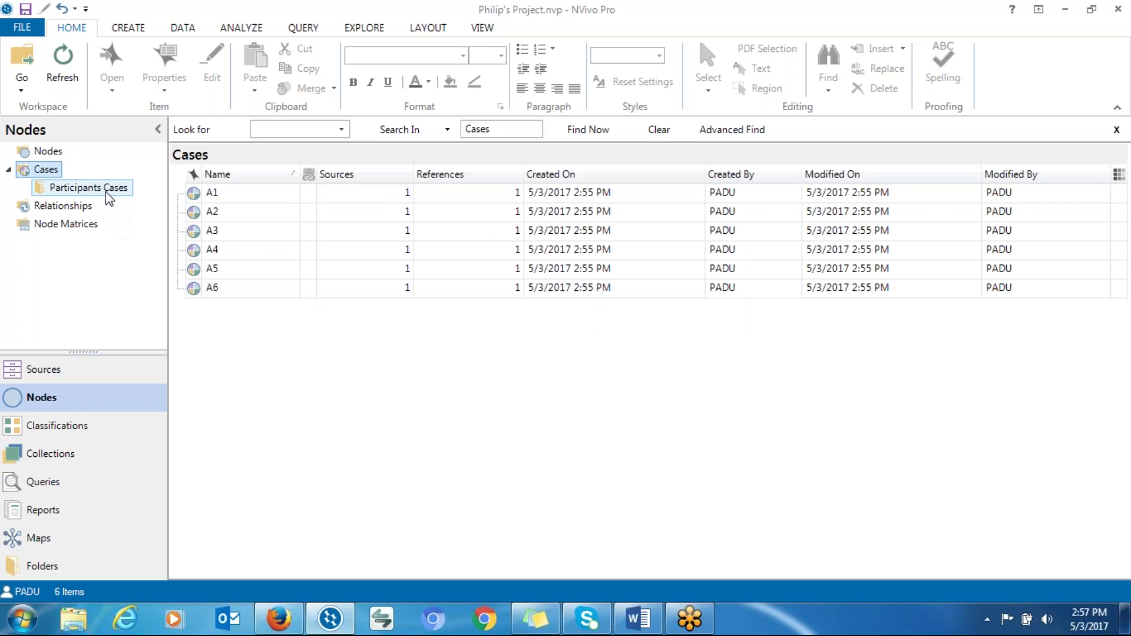
pyautogui.click(110, 189)
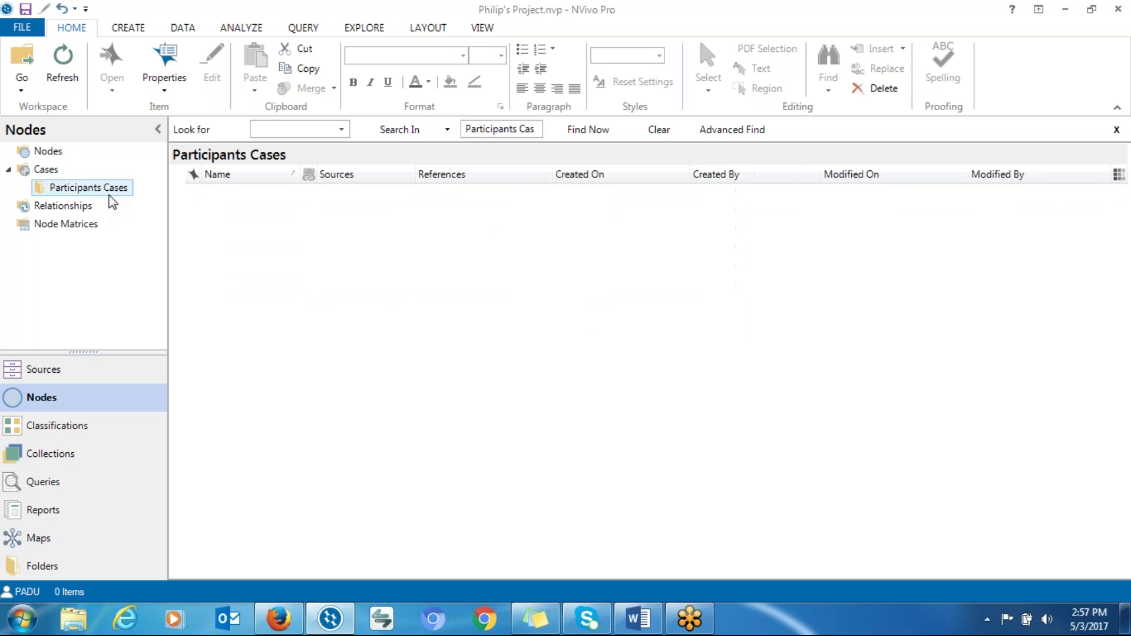
# Step: Move cases A1 to A6 from Cases into the Participants Cases folder and open that folder
pyautogui.click(47, 170)
pyautogui.click(235, 194)
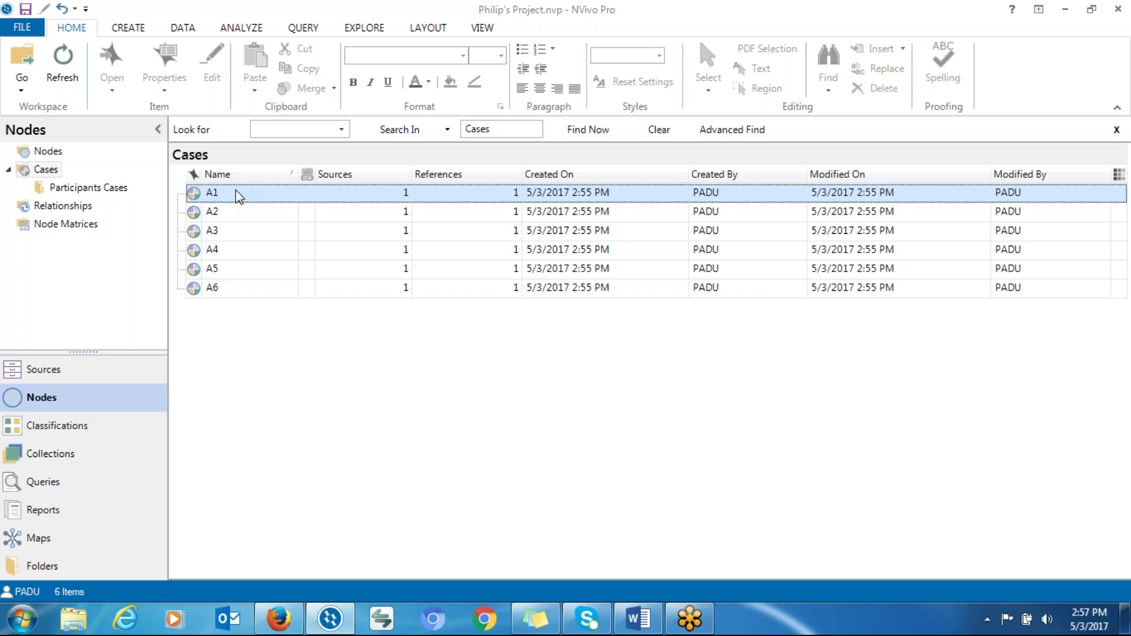
pyautogui.keyDown('shift'); pyautogui.click(250, 291); pyautogui.keyUp('shift')
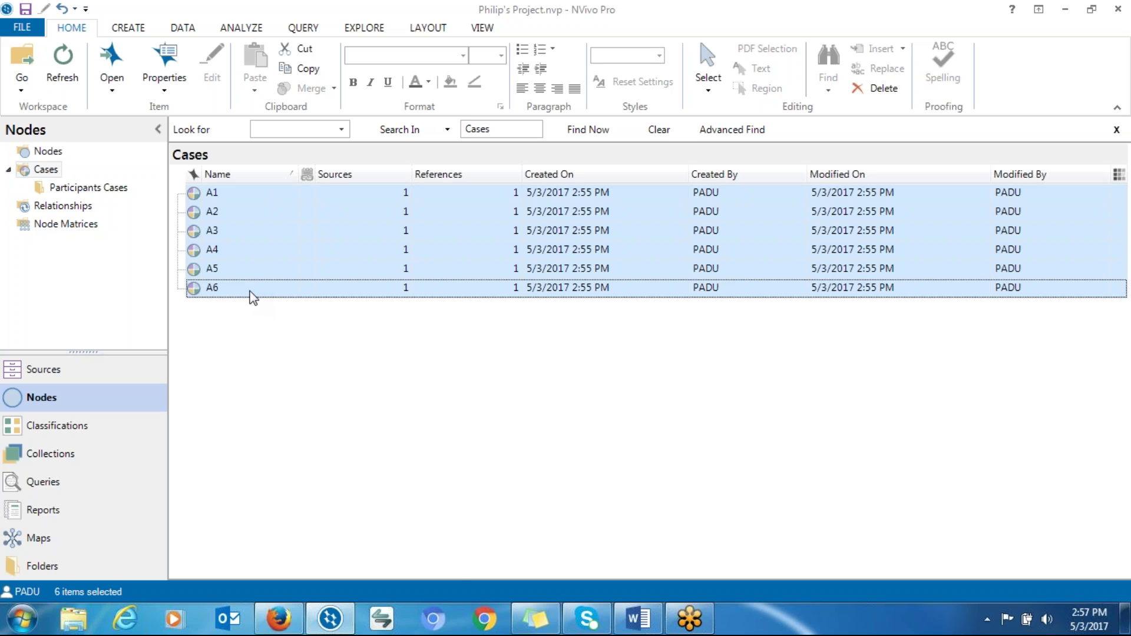
pyautogui.rightClick(249, 291)
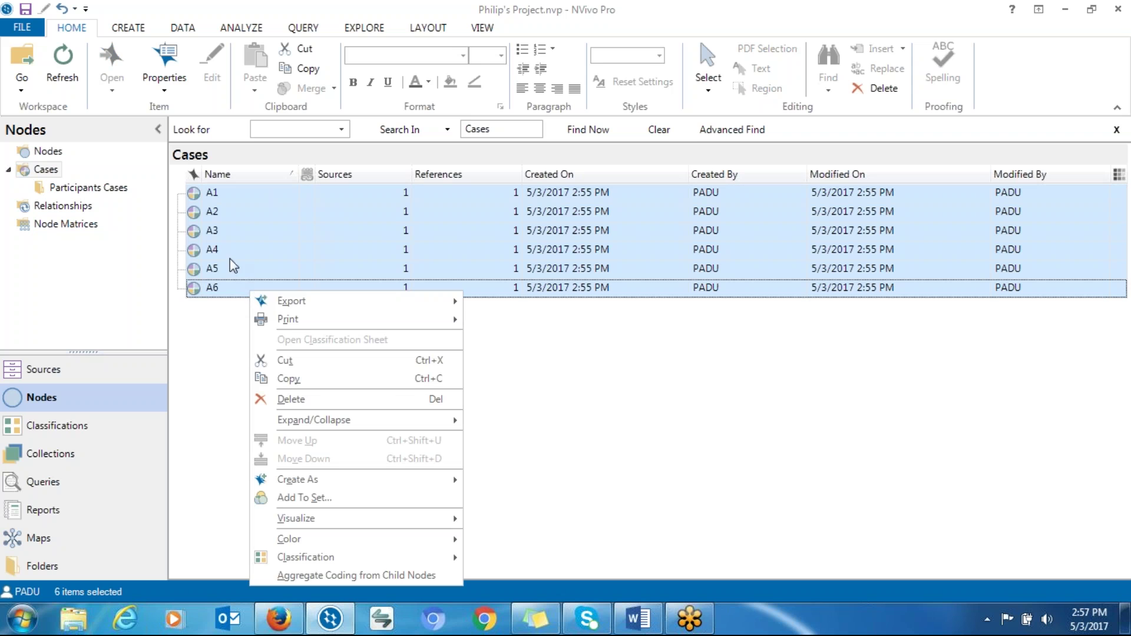
pyautogui.moveTo(232, 258); pyautogui.dragTo(123, 195)
pyautogui.click(93, 189)
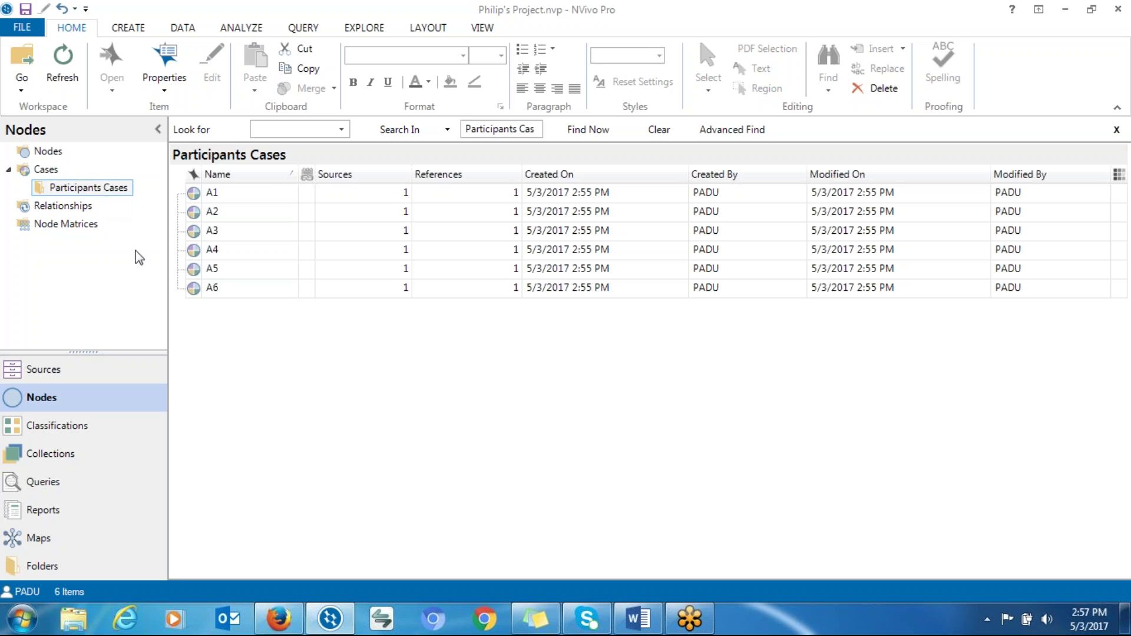
pyautogui.click(120, 188)
pyautogui.press('Return')
pyautogui.click(109, 188)
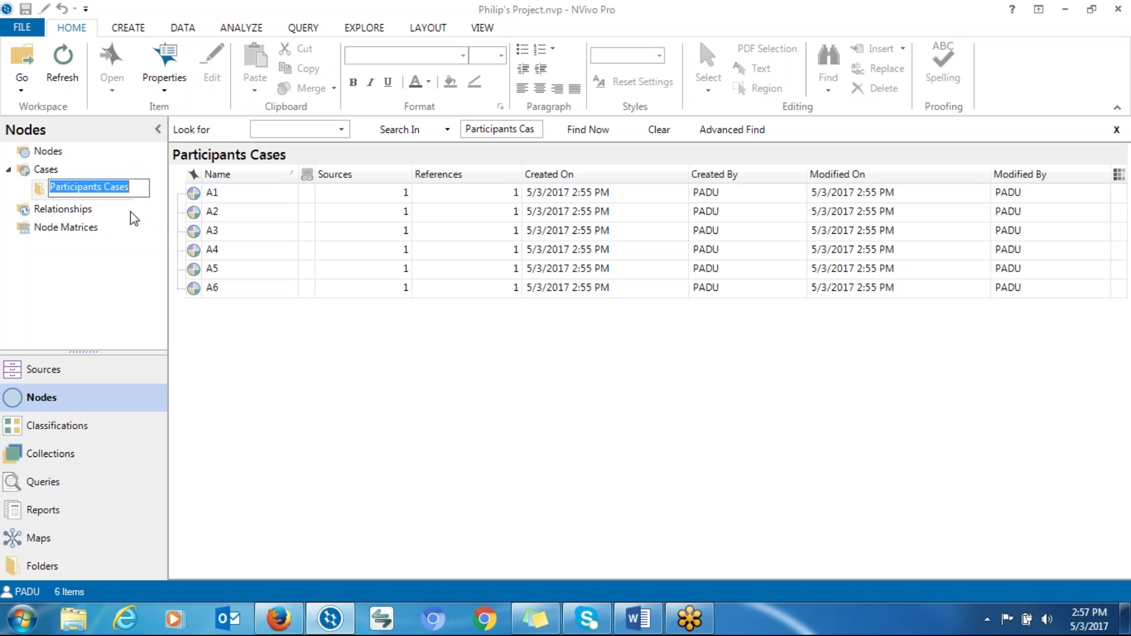
pyautogui.click(142, 192)
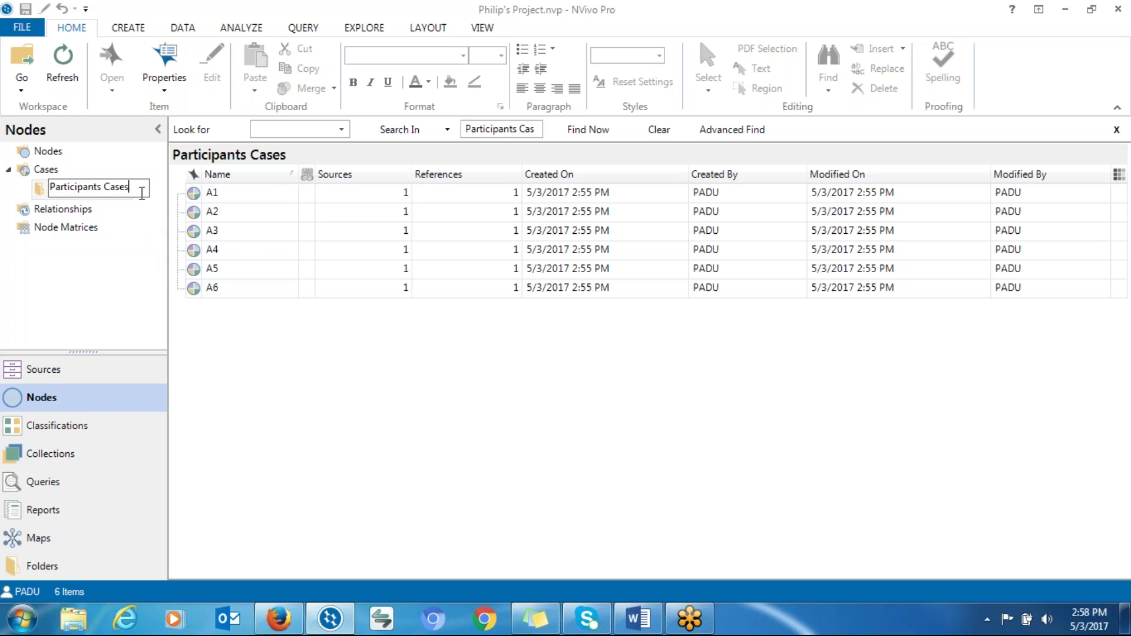
pyautogui.press('Return')
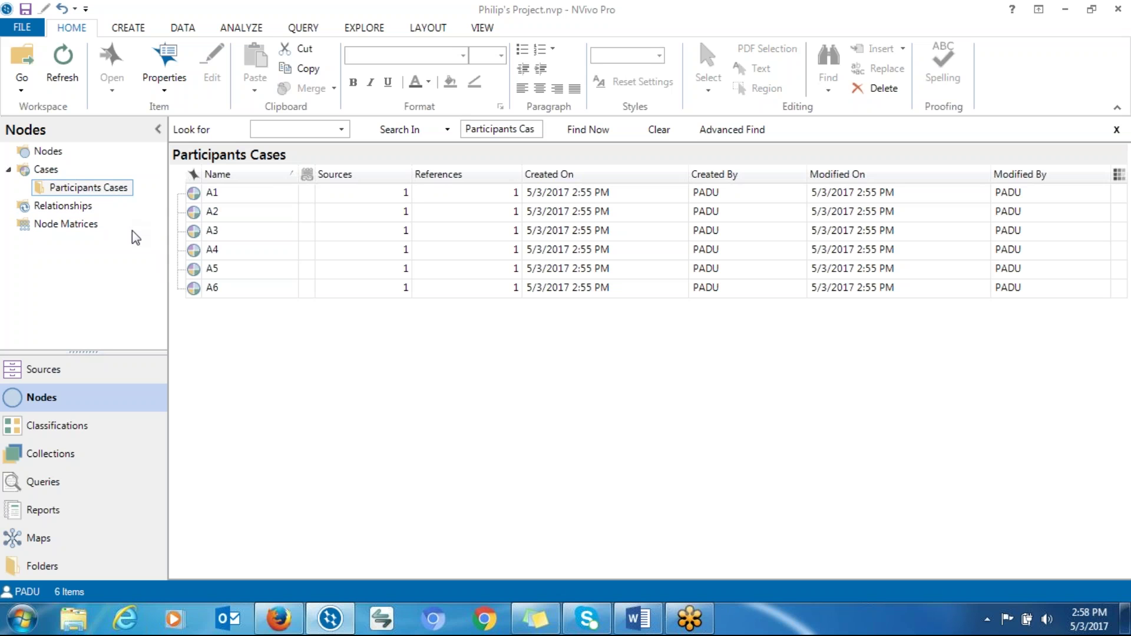
pyautogui.click(89, 187)
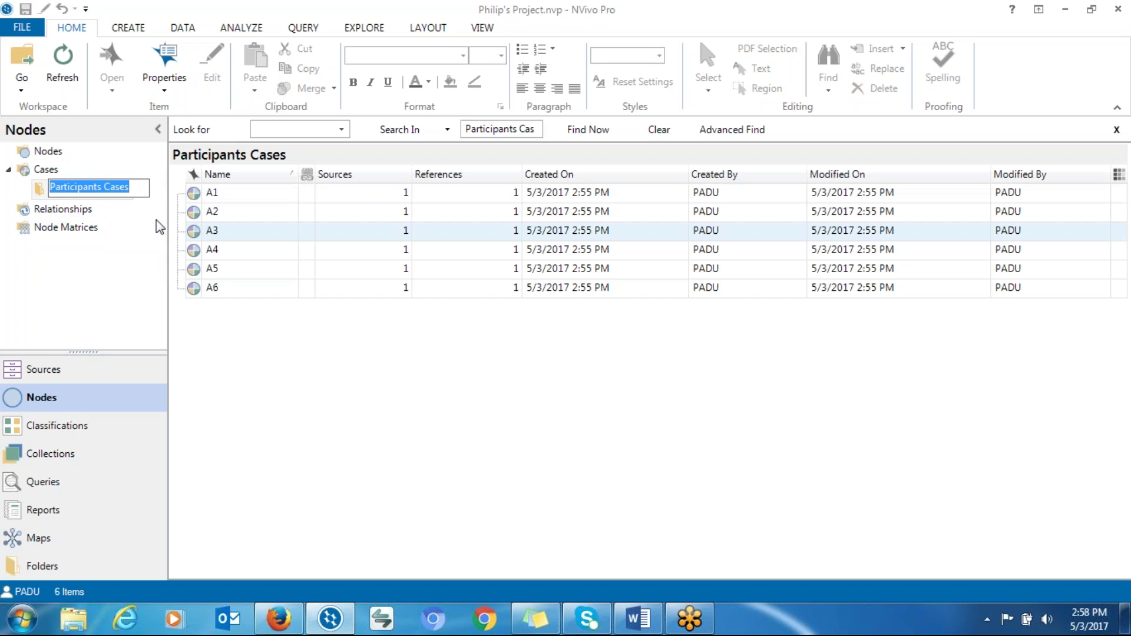
pyautogui.click(143, 252)
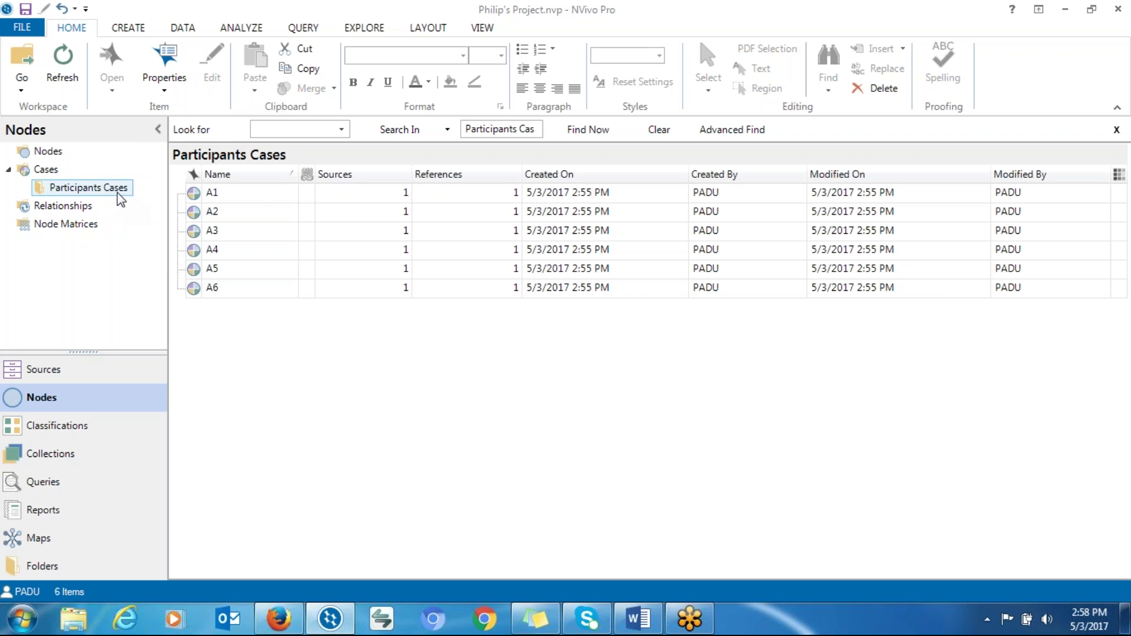
pyautogui.click(118, 189)
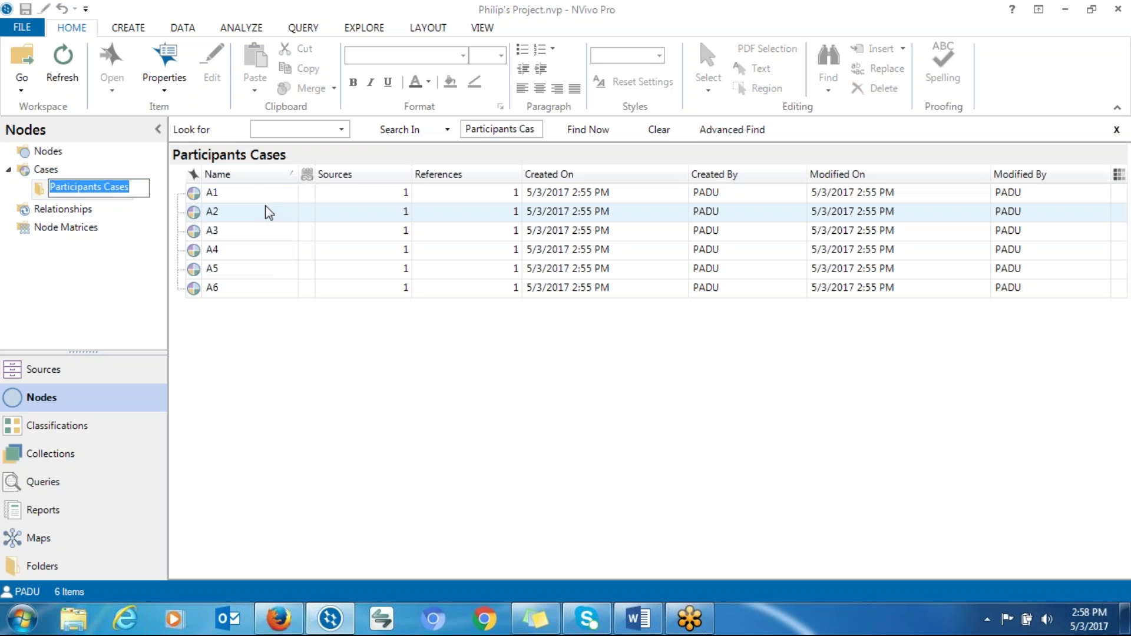
pyautogui.click(111, 232)
pyautogui.click(86, 189)
pyautogui.click(146, 241)
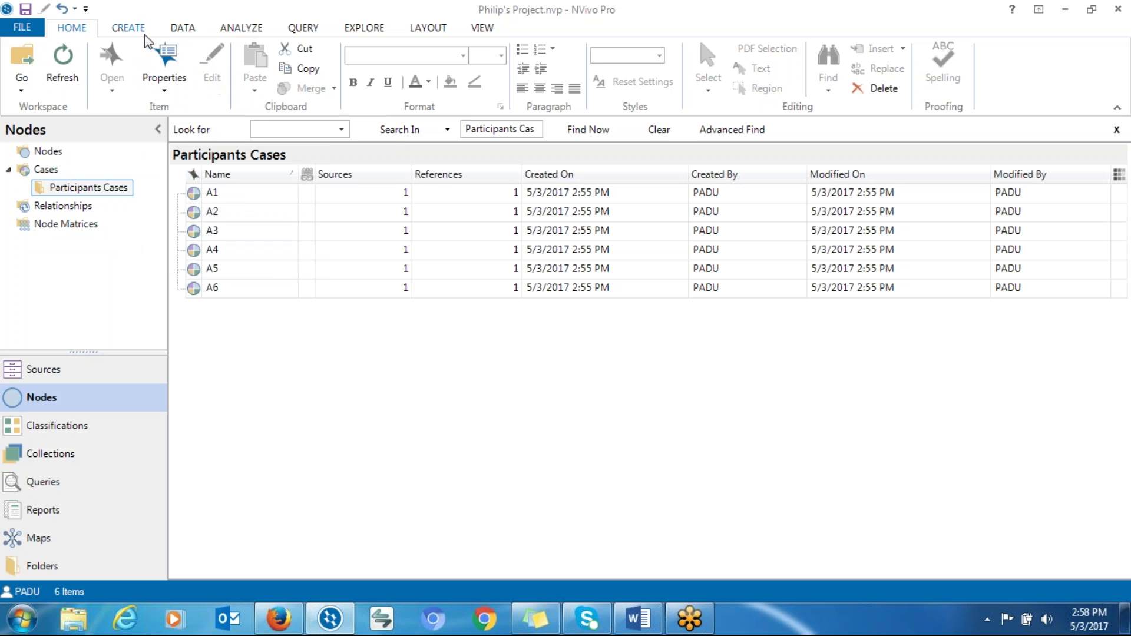
# Step: Start a classification sheet import using the DATA_demographics workbook as the source file
pyautogui.click(178, 30)
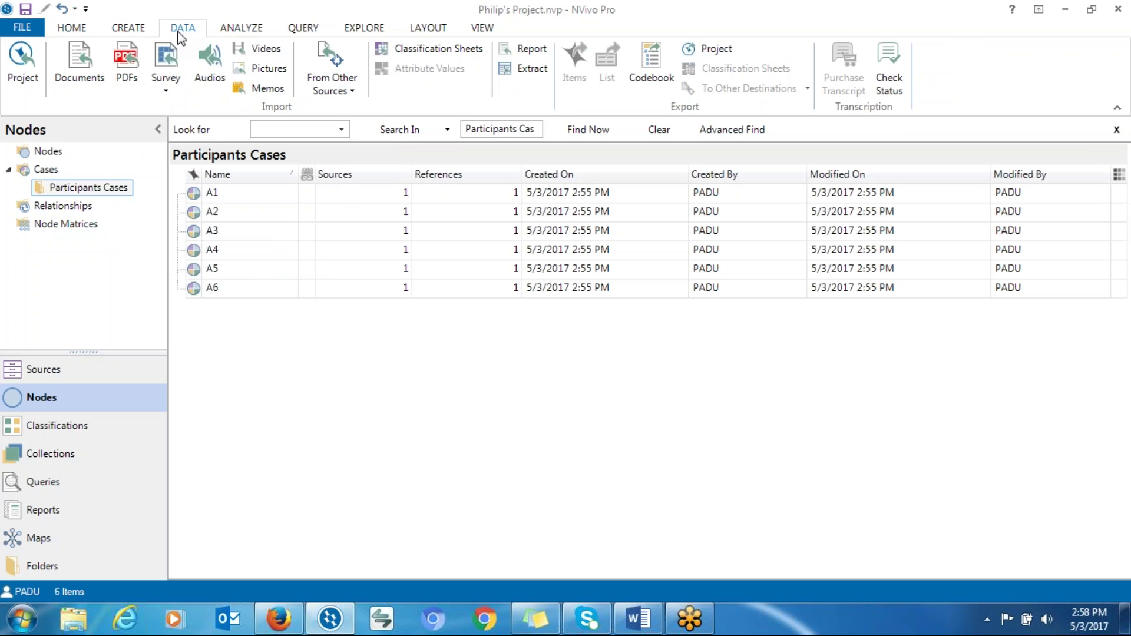
pyautogui.click(464, 54)
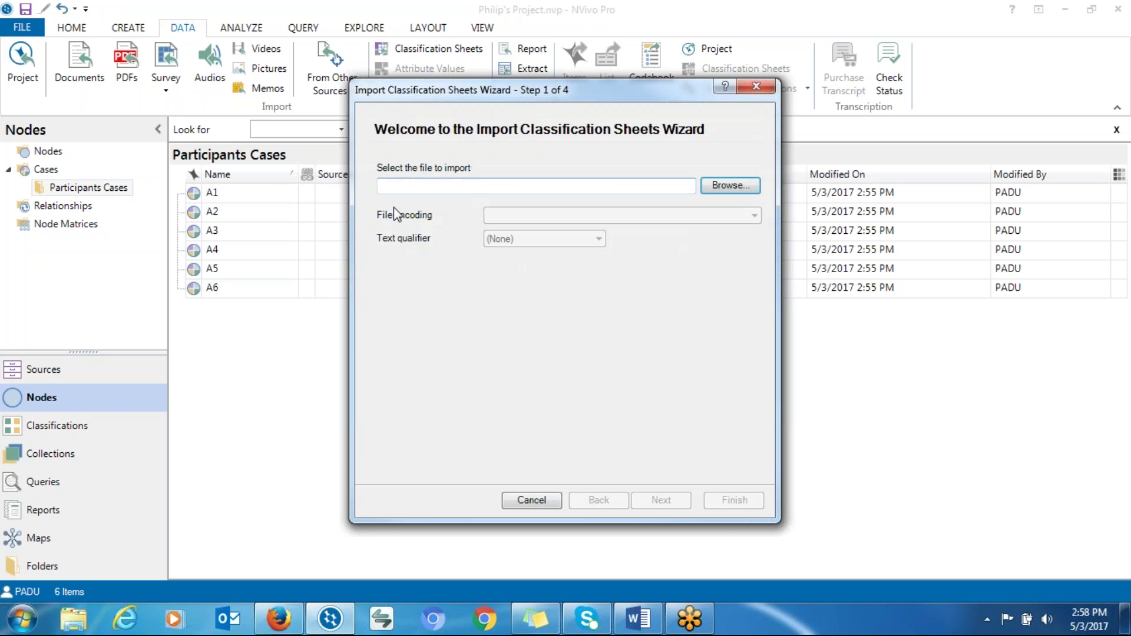
pyautogui.click(728, 188)
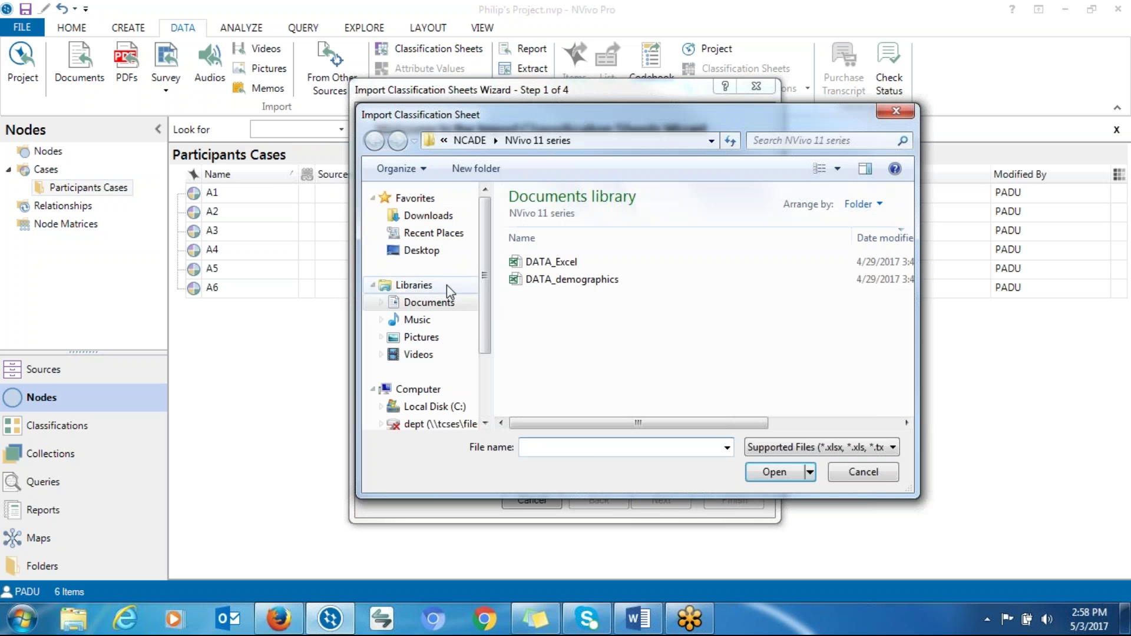
pyautogui.doubleClick(567, 279)
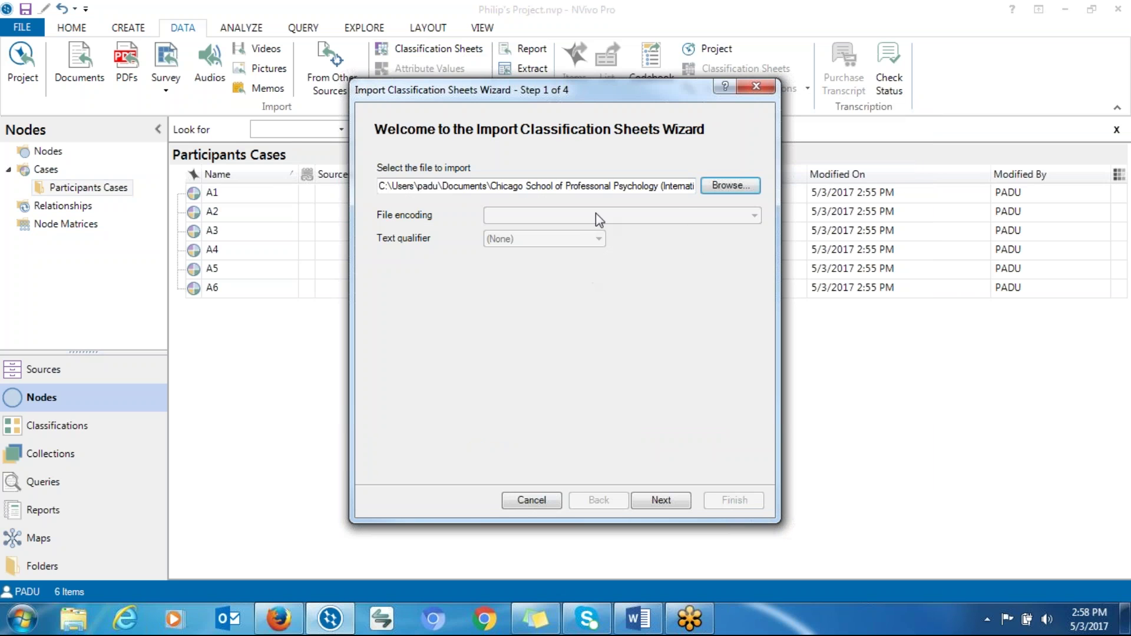
pyautogui.click(648, 502)
# Step: Set the import's classification type to Case Classification and continue to the case representation settings
pyautogui.click(555, 159)
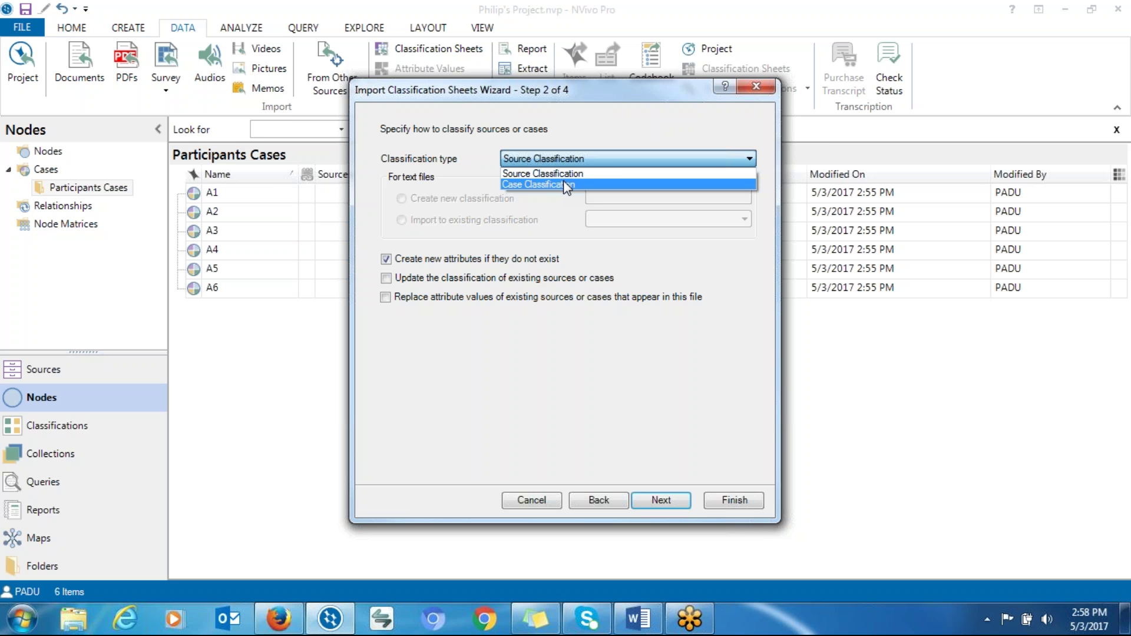
pyautogui.click(563, 185)
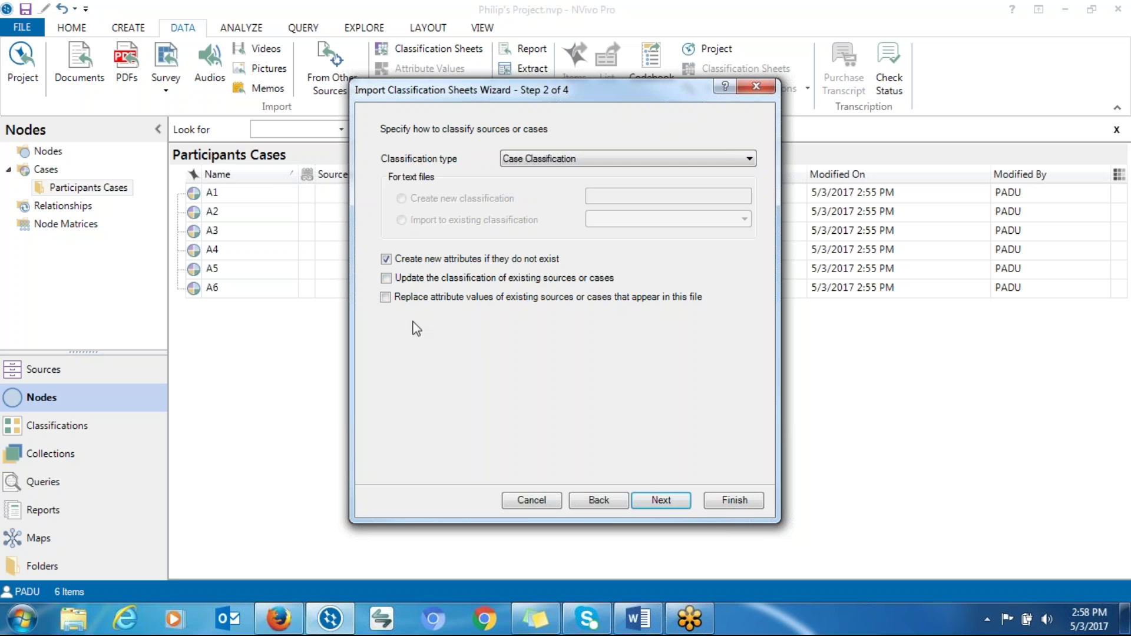
pyautogui.click(661, 501)
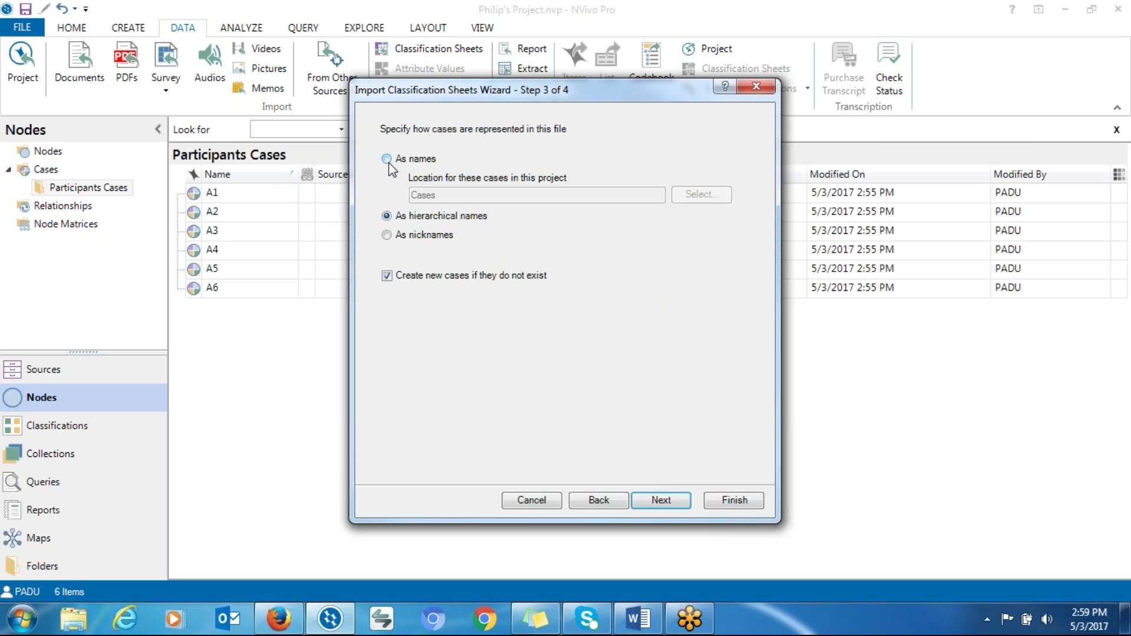
# Step: Represent the cases as names located in Cases\\Participants Cases and finish the classification sheet import
pyautogui.click(387, 159)
pyautogui.click(701, 194)
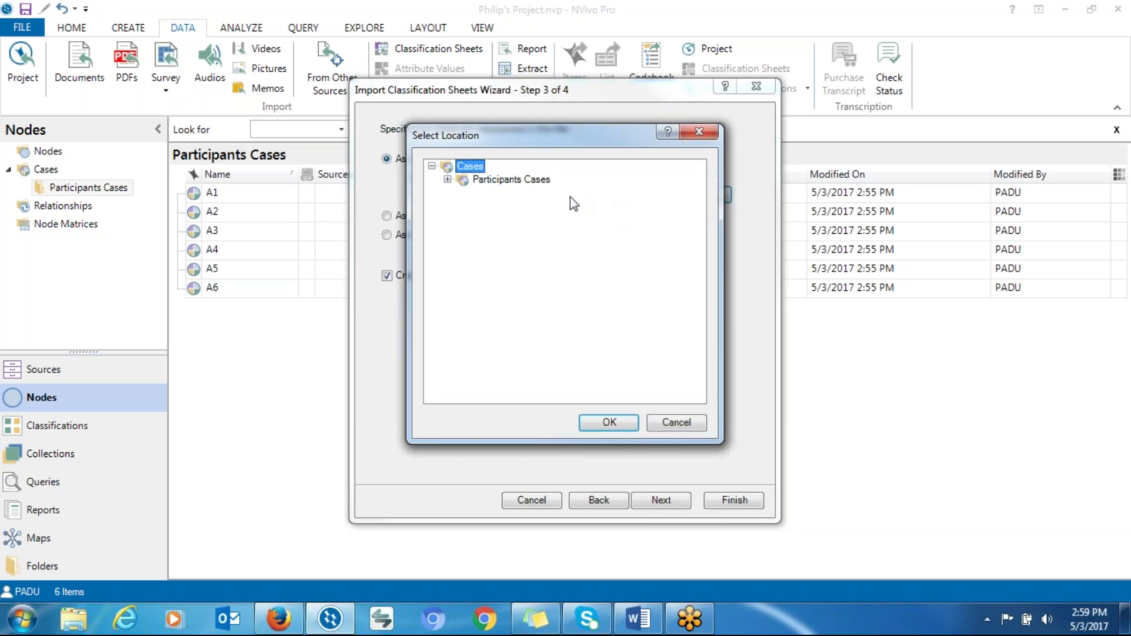
pyautogui.click(513, 180)
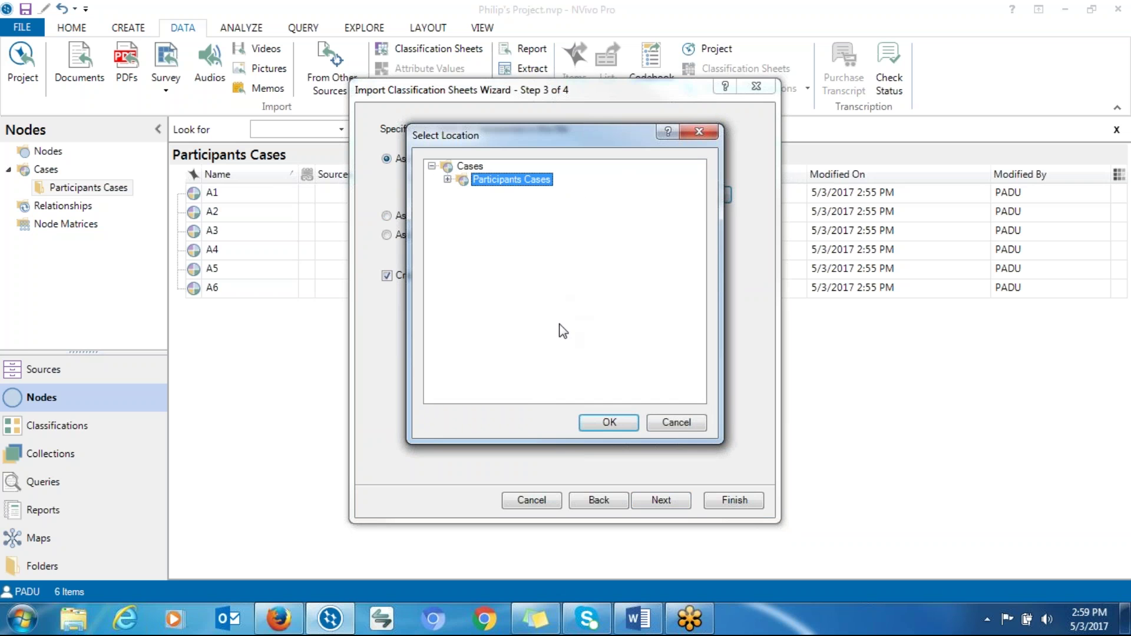
pyautogui.click(597, 423)
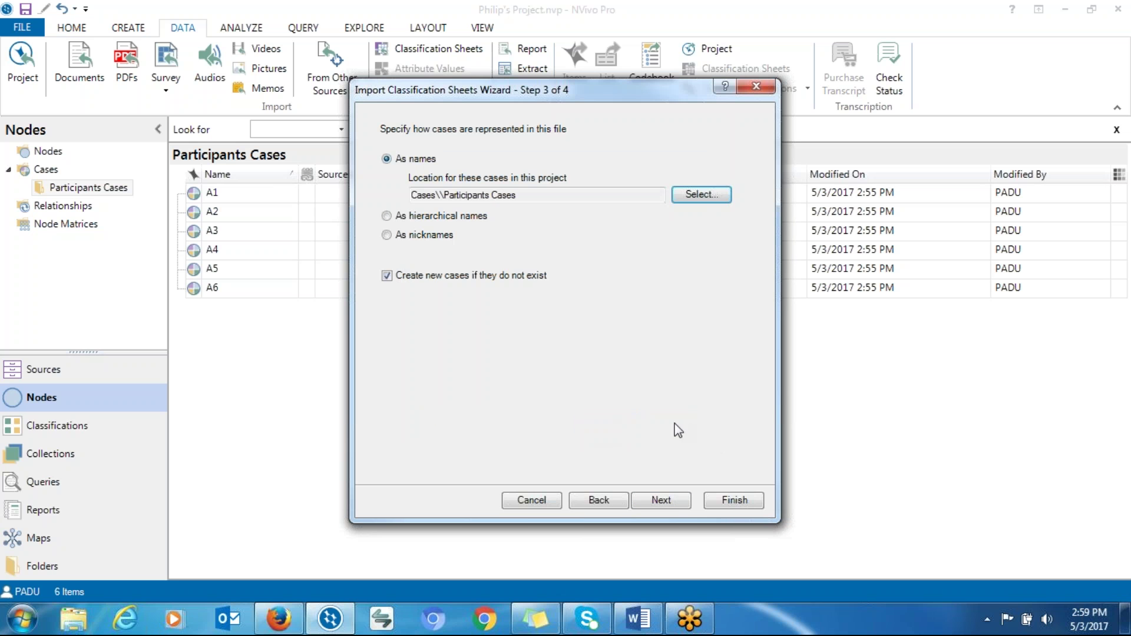
pyautogui.click(673, 503)
pyautogui.click(735, 499)
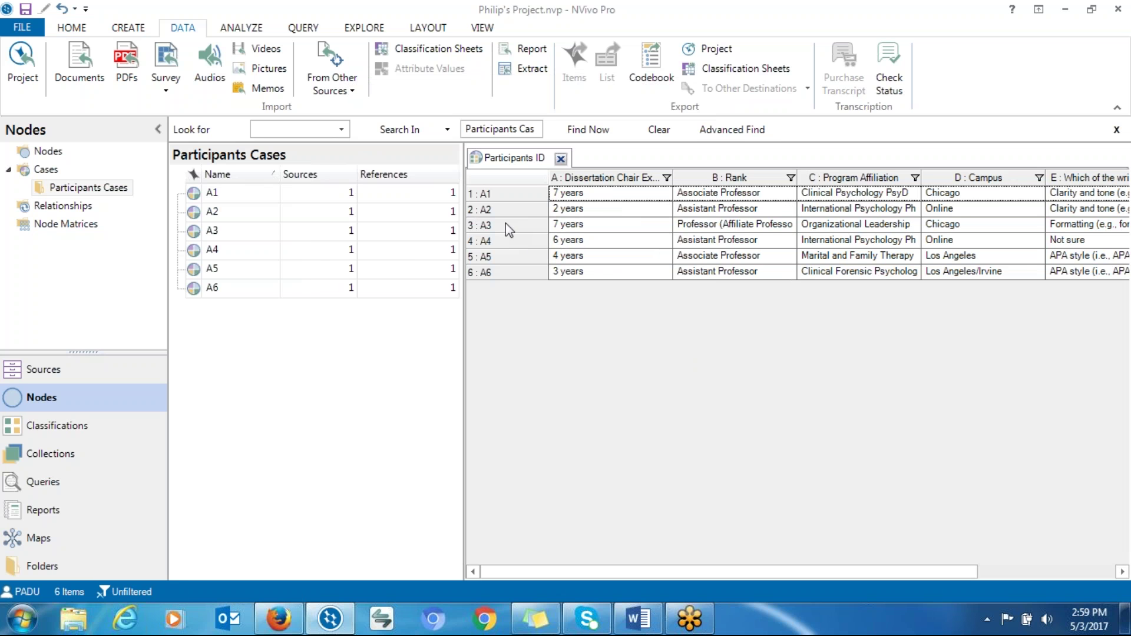
# Step: Examine the attribute rows and columns of the Participants ID classification sheet, including A1 and A4, and close it
pyautogui.click(499, 194)
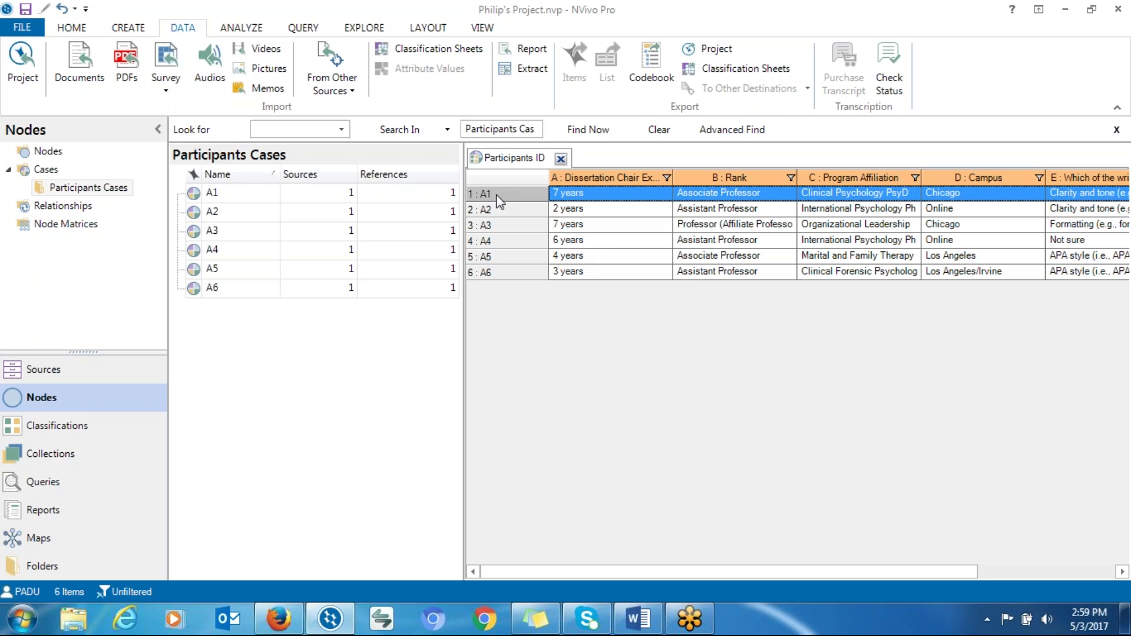
pyautogui.click(501, 241)
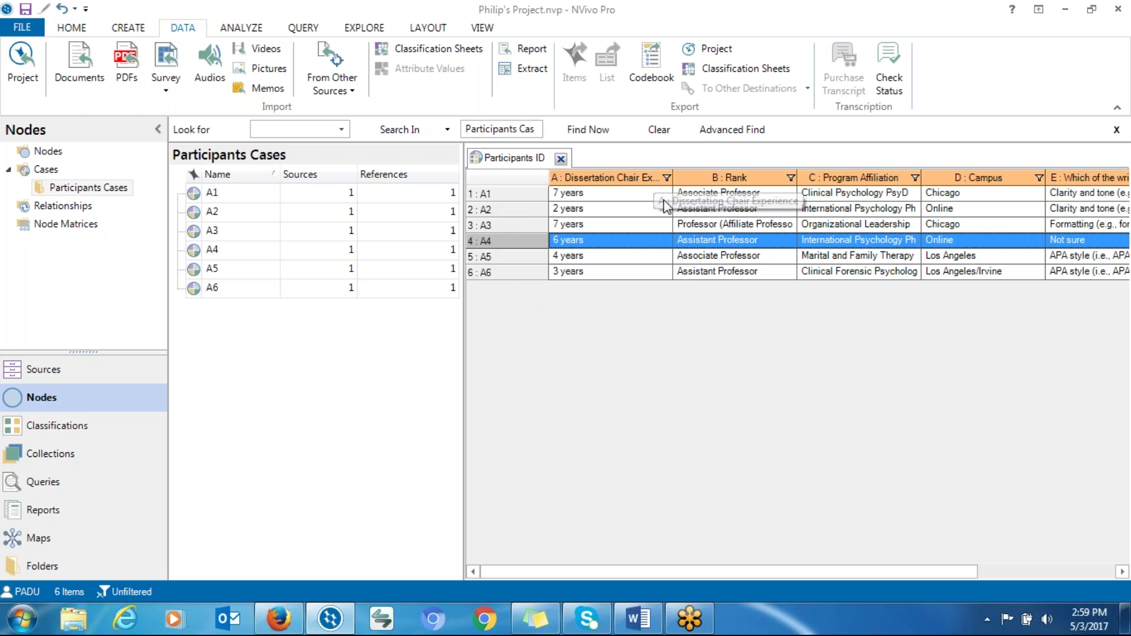
pyautogui.moveTo(731, 571); pyautogui.dragTo(886, 551)
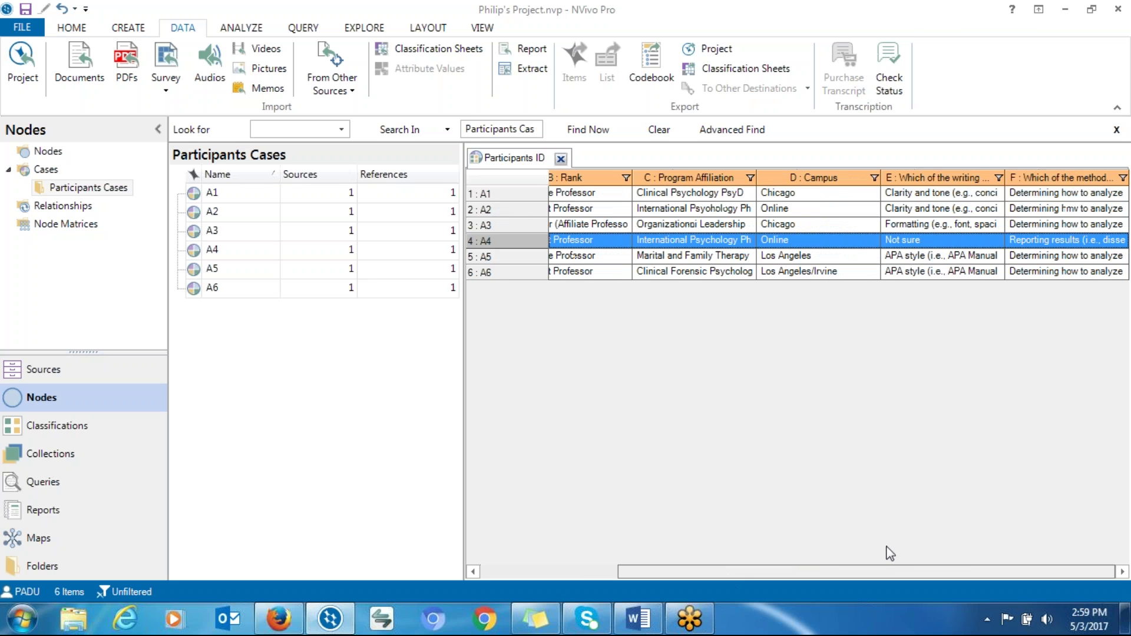
pyautogui.click(771, 311)
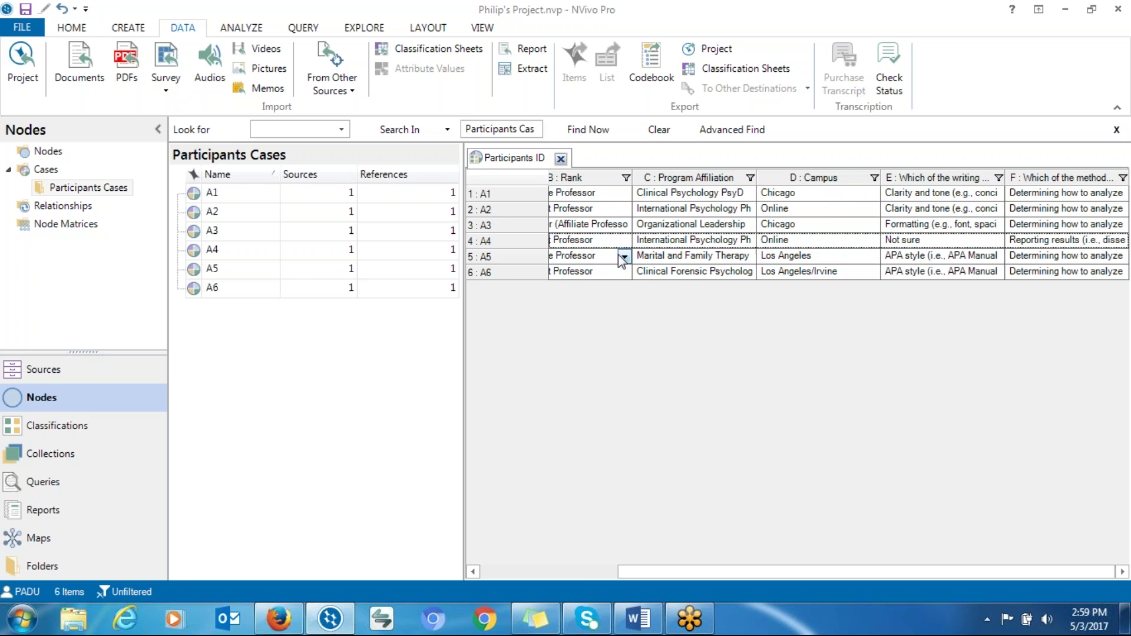
pyautogui.click(315, 357)
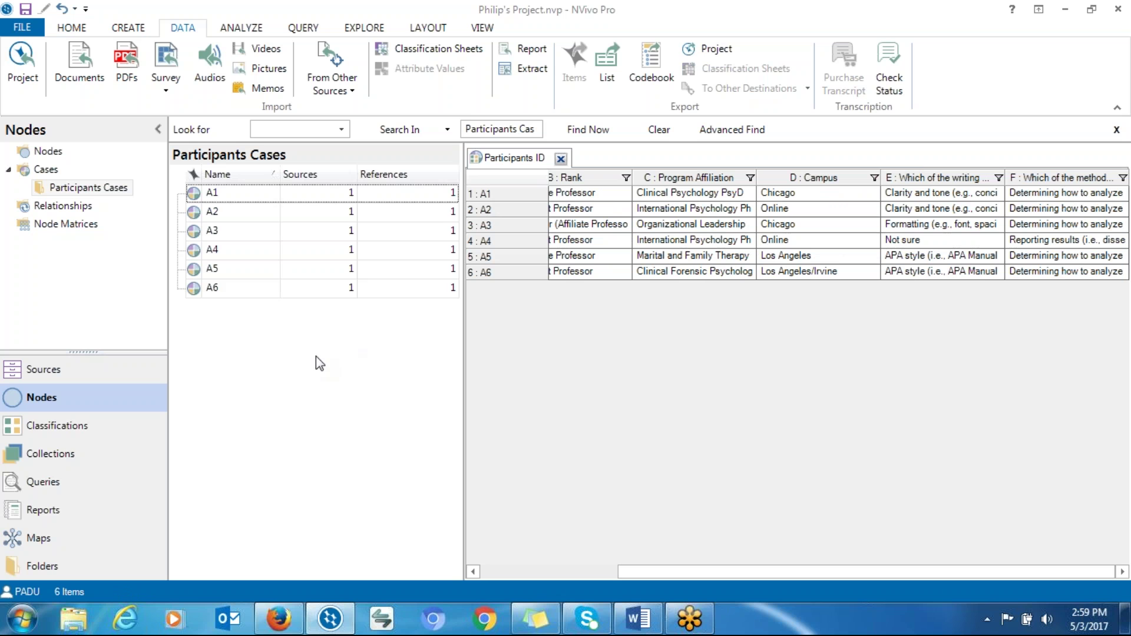
pyautogui.click(560, 158)
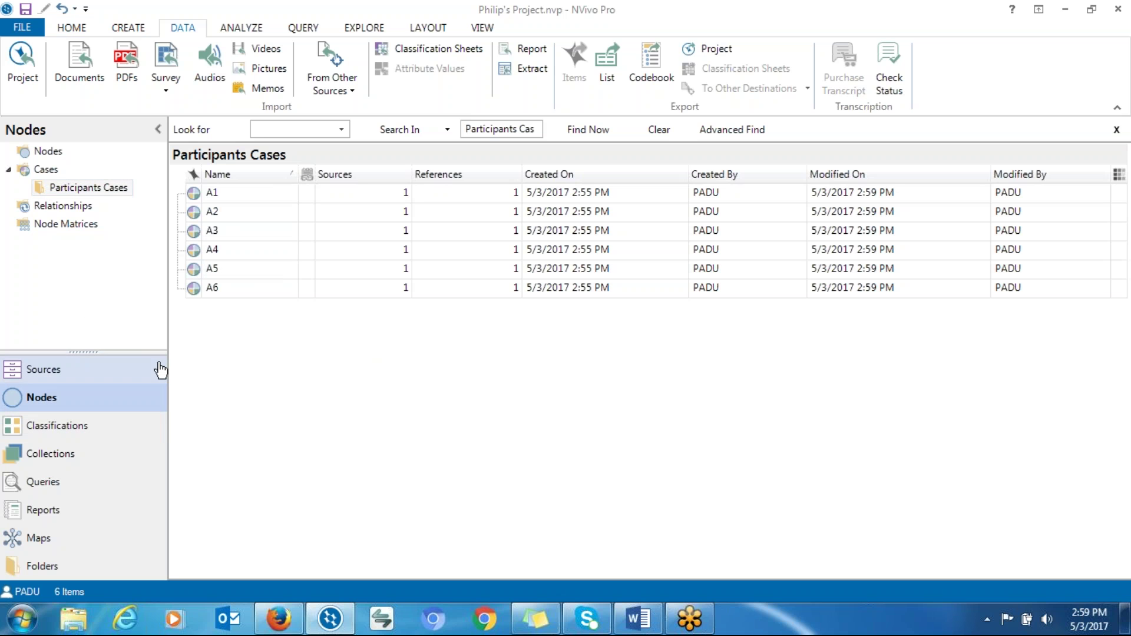
# Step: View the internal sources, open transcript A1 to review its responses, and close it again
pyautogui.click(83, 376)
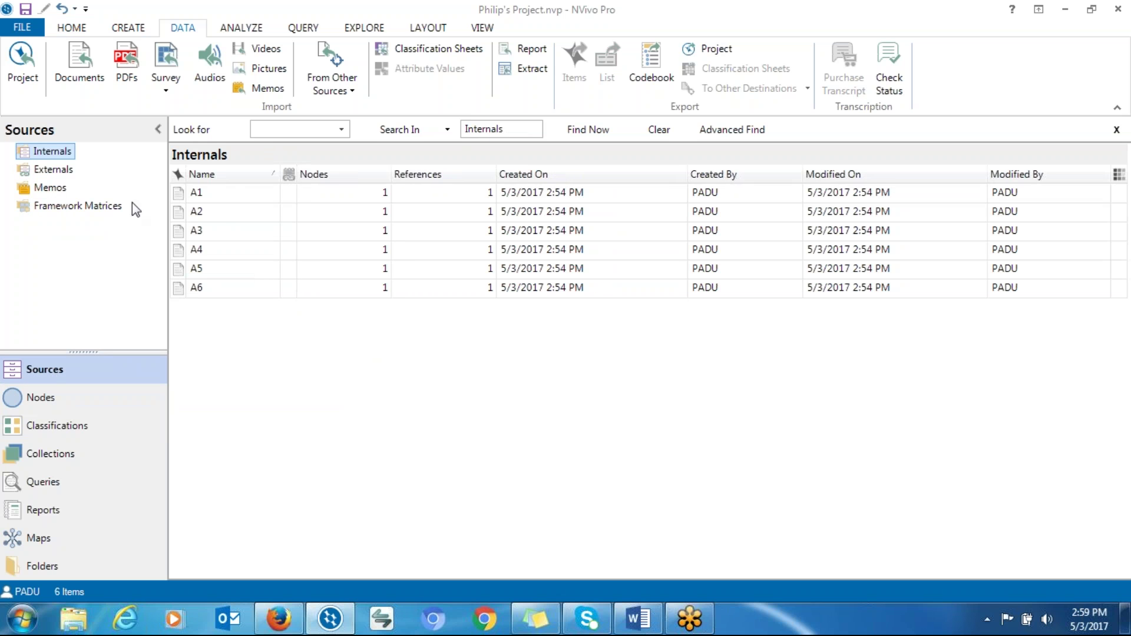
pyautogui.doubleClick(221, 192)
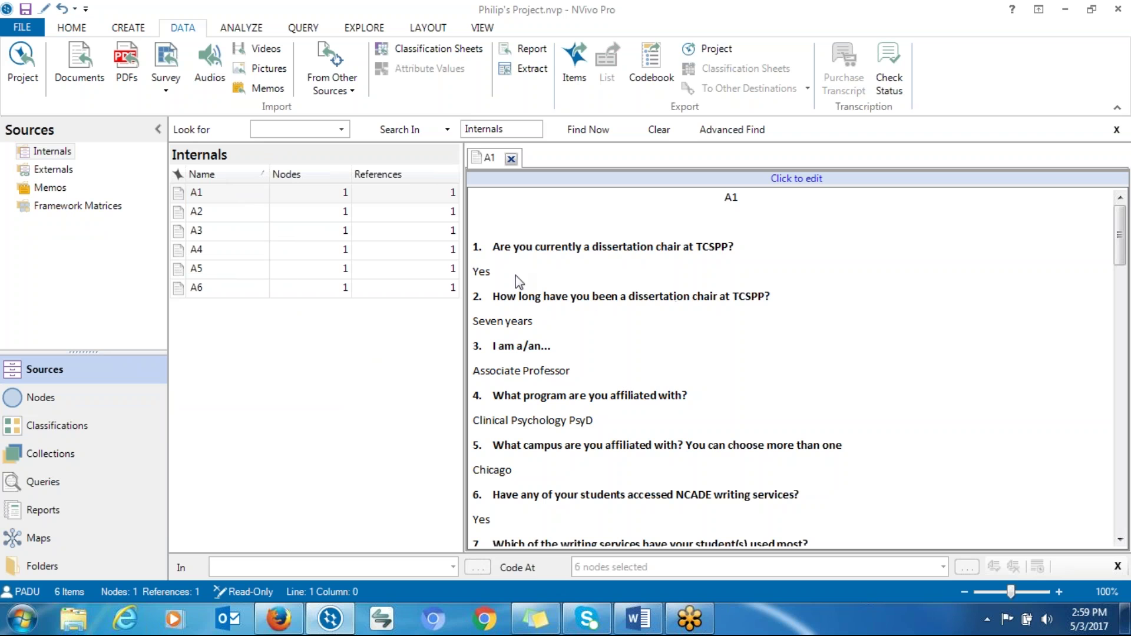
pyautogui.click(511, 159)
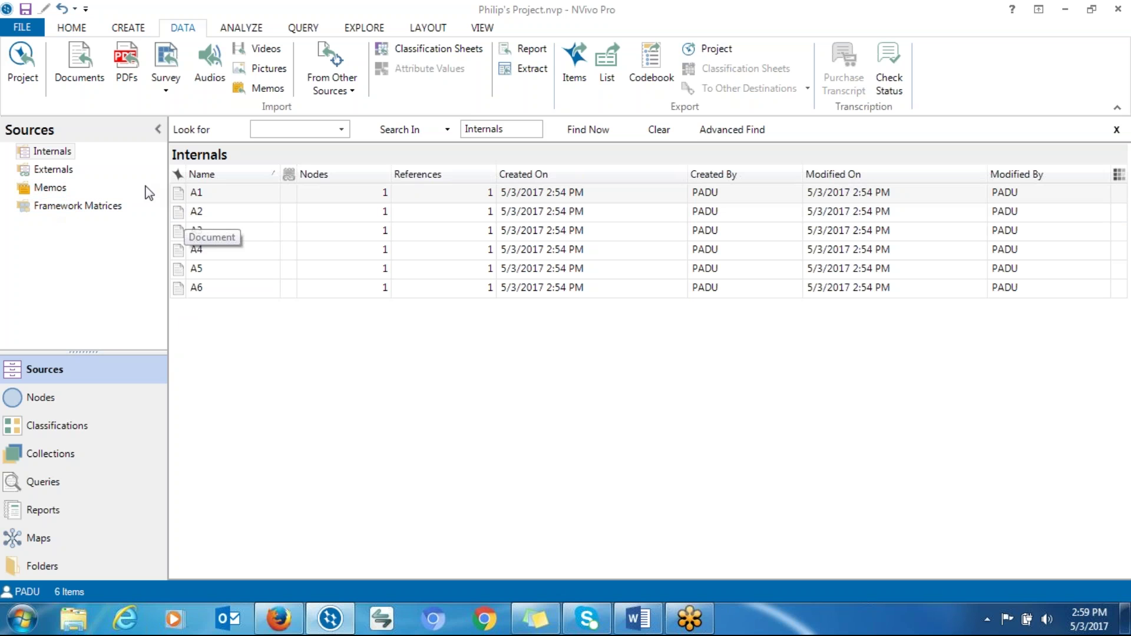
pyautogui.click(192, 213)
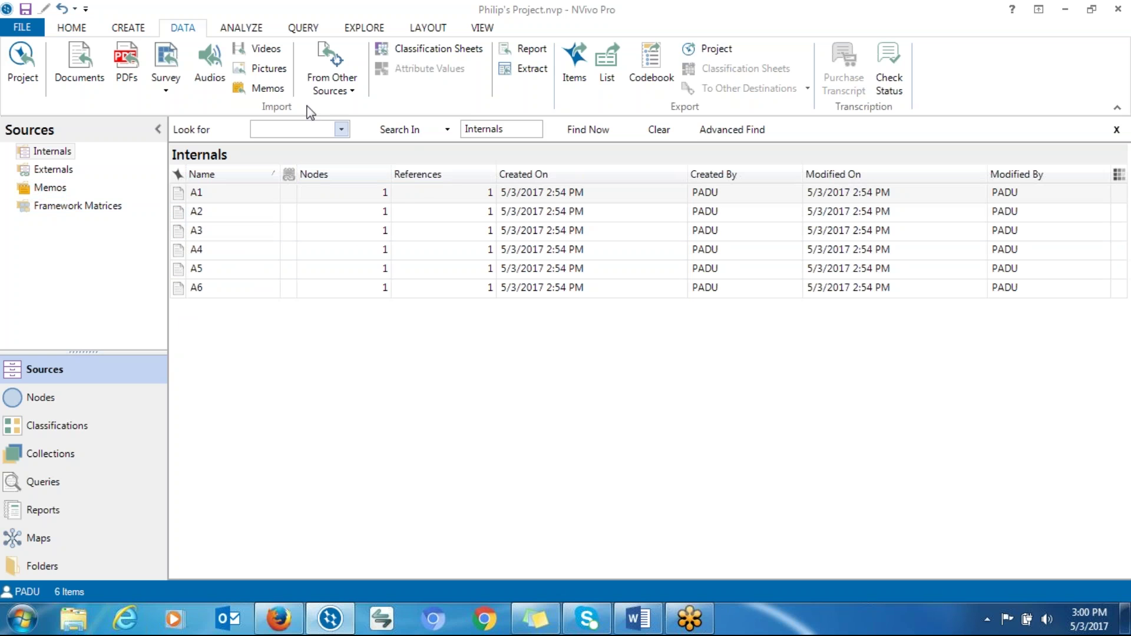
# Step: Create a new project map named "Name"
pyautogui.click(353, 30)
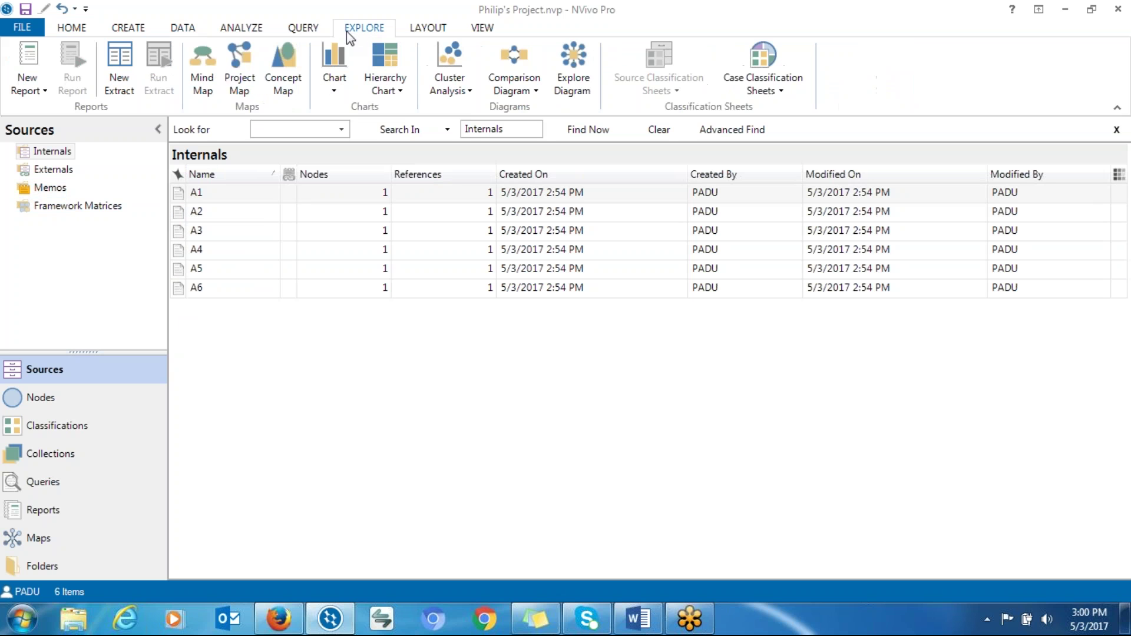
pyautogui.click(228, 87)
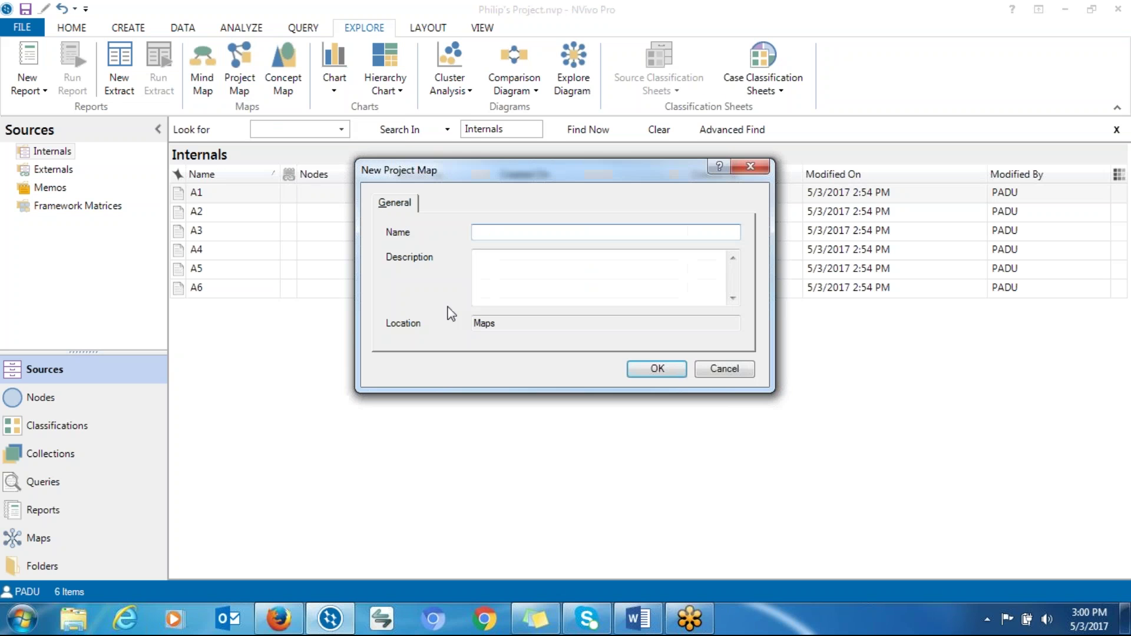
pyautogui.write('P')
pyautogui.click(657, 369)
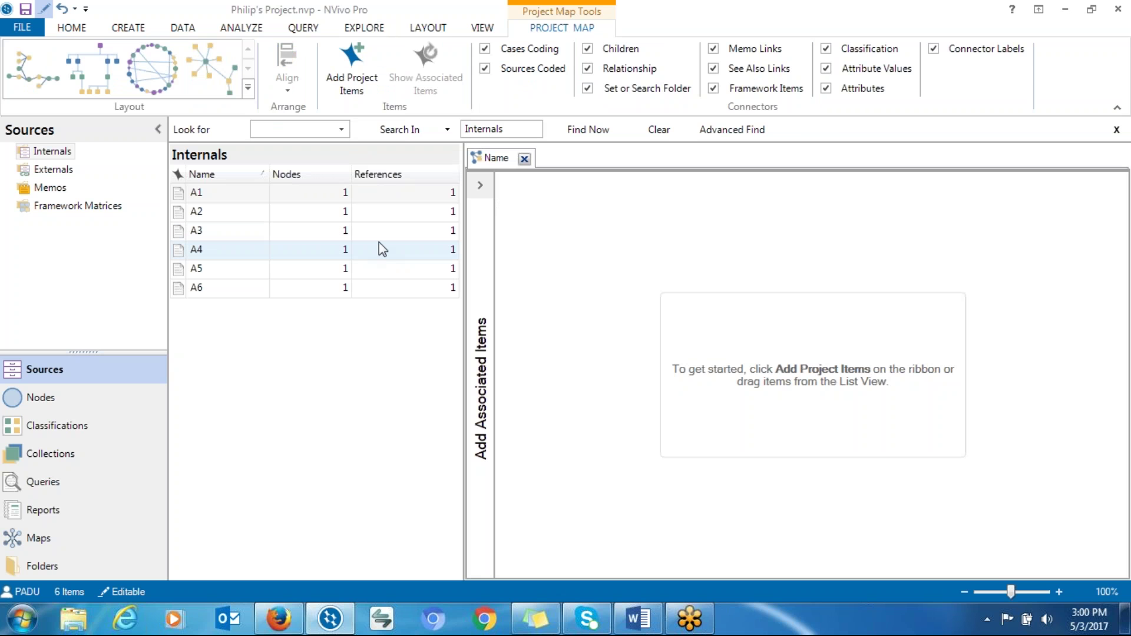
# Step: Add the internal source A1 to the project map
pyautogui.click(349, 80)
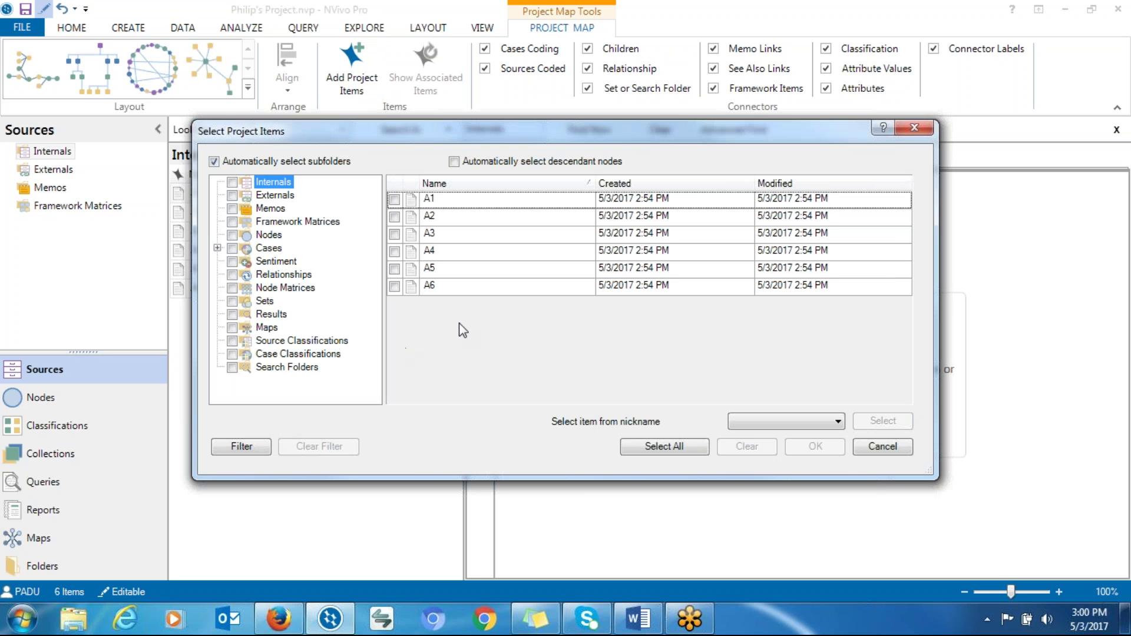
pyautogui.click(394, 199)
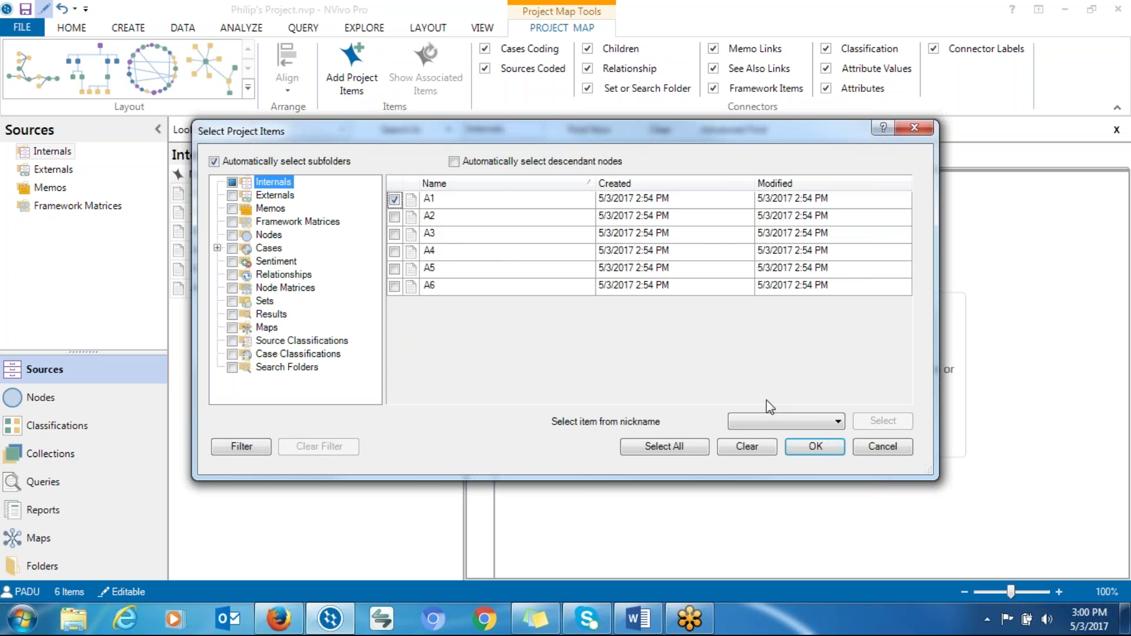
pyautogui.click(806, 448)
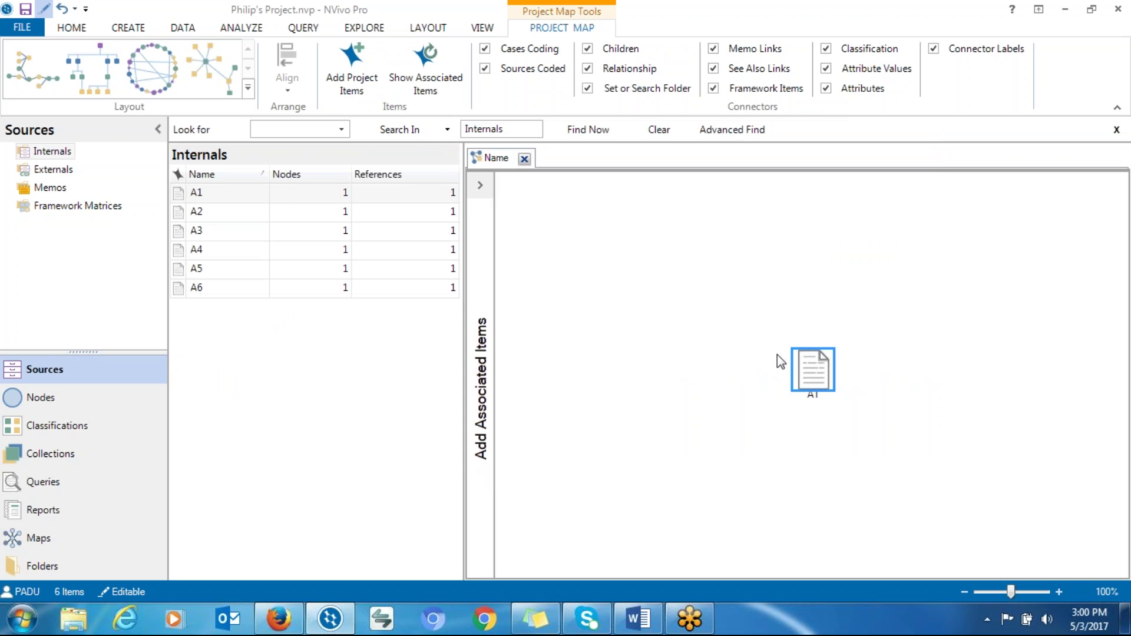
pyautogui.click(695, 360)
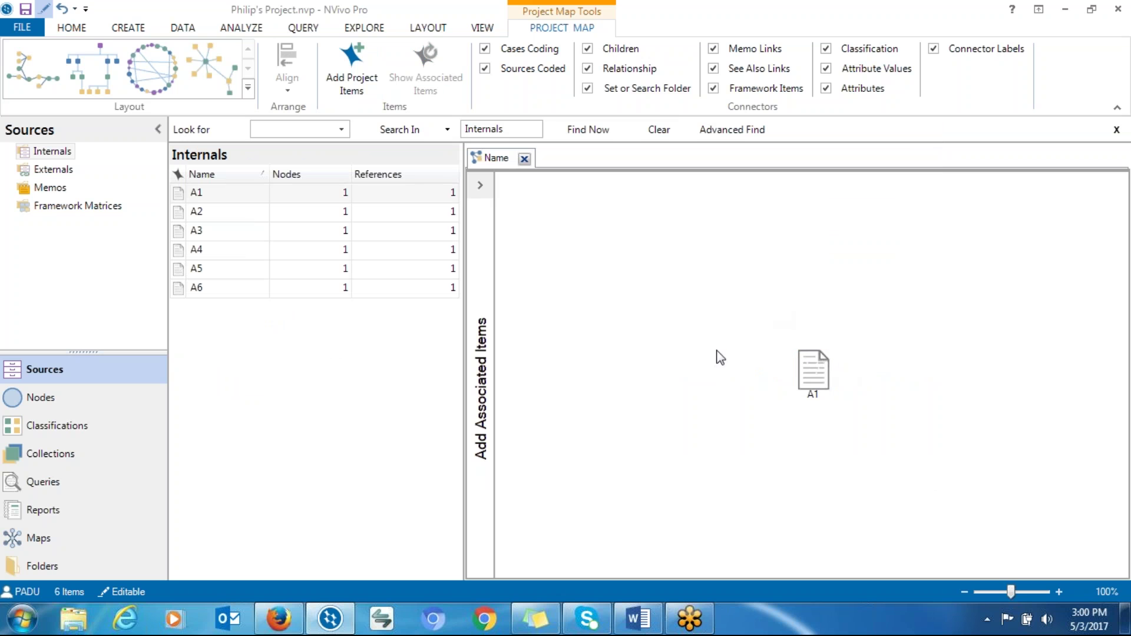
# Step: Show the associated items of source A1 and add the participant case A1 that codes it to the map
pyautogui.rightClick(813, 365)
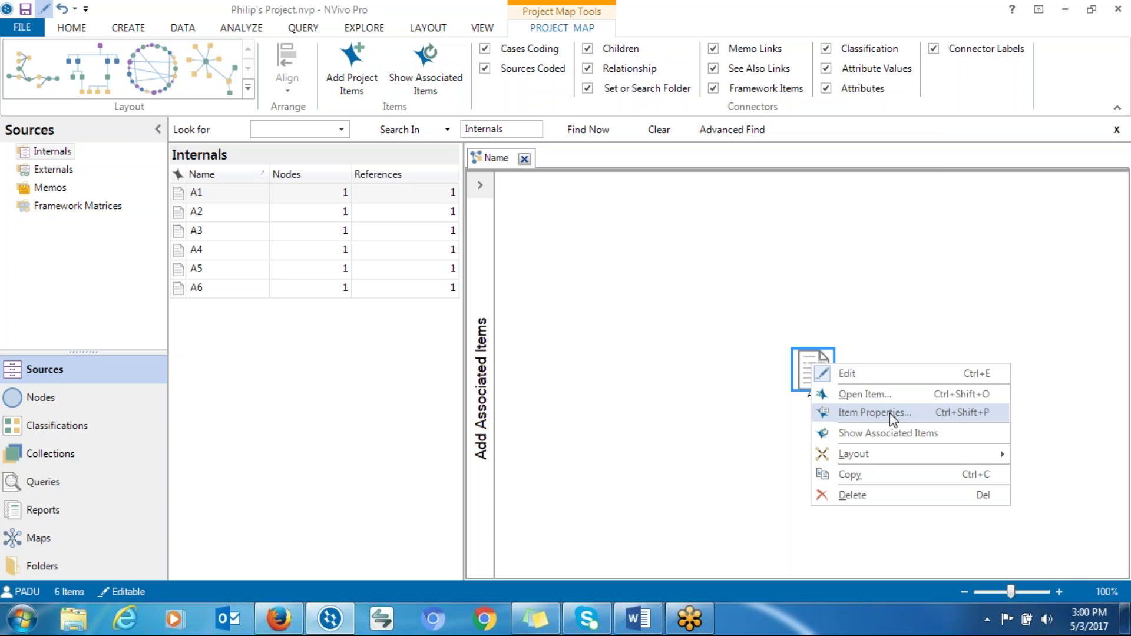
pyautogui.click(866, 434)
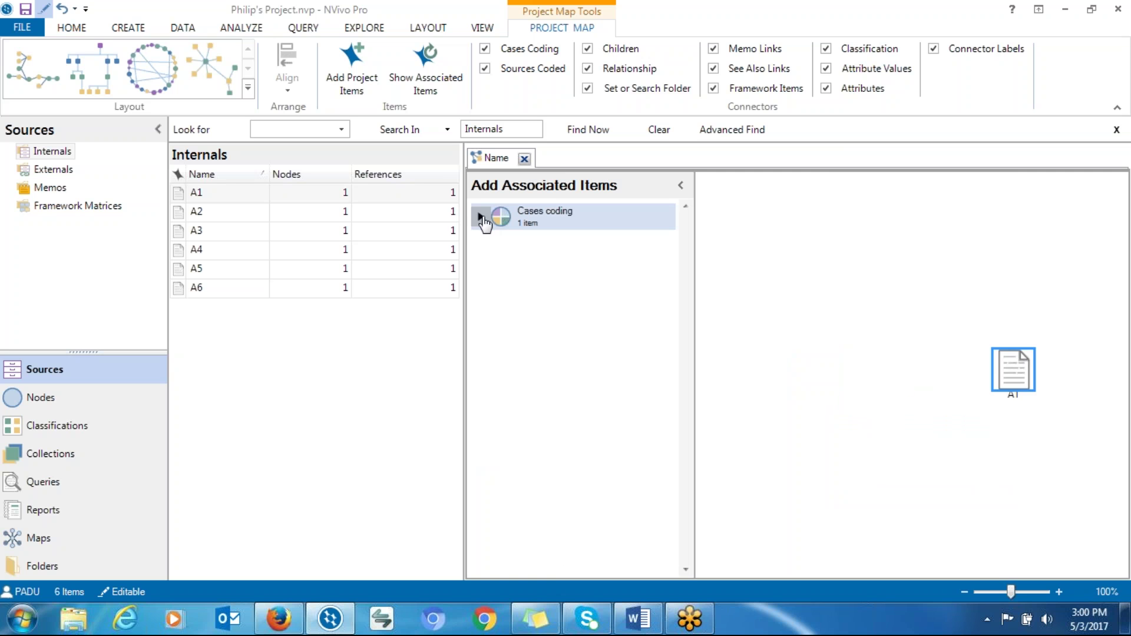
pyautogui.click(481, 216)
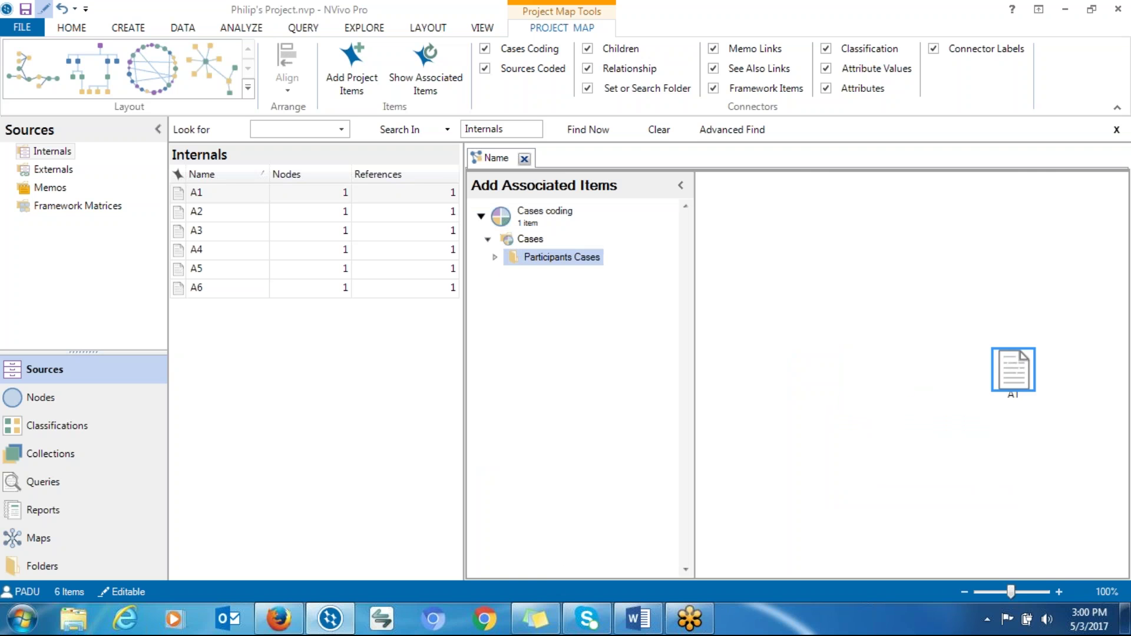
pyautogui.click(495, 258)
pyautogui.click(487, 239)
pyautogui.click(488, 239)
pyautogui.doubleClick(533, 273)
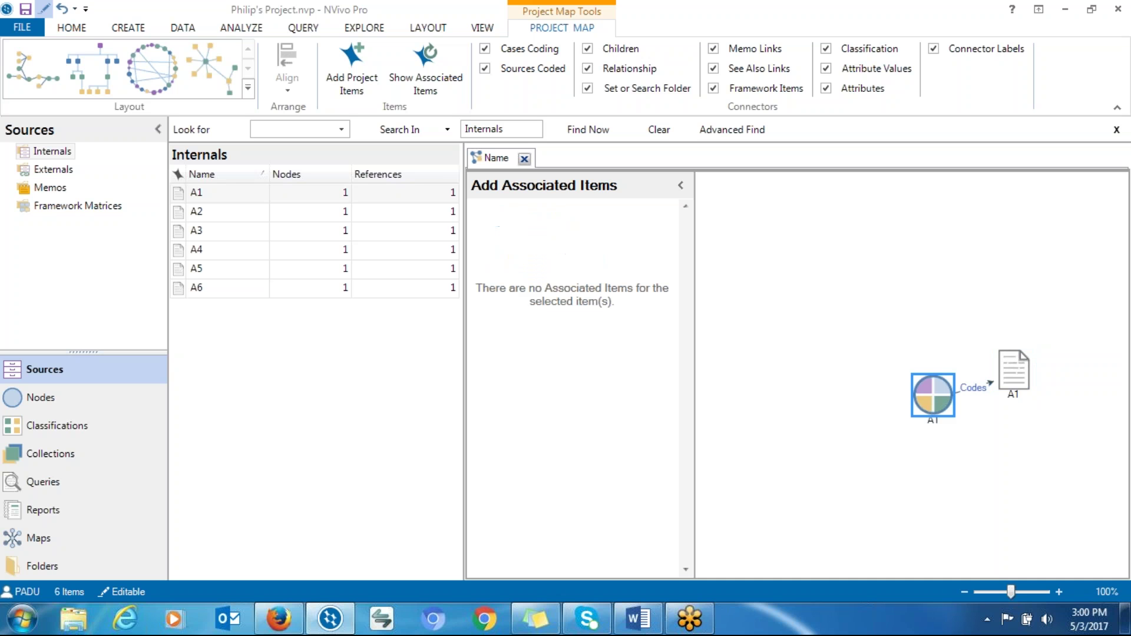
# Step: Rearrange the map so the A1 case and the A1 source stand well apart with their connector between them
pyautogui.moveTo(929, 386); pyautogui.dragTo(816, 316)
pyautogui.rightClick(816, 317)
pyautogui.click(808, 247)
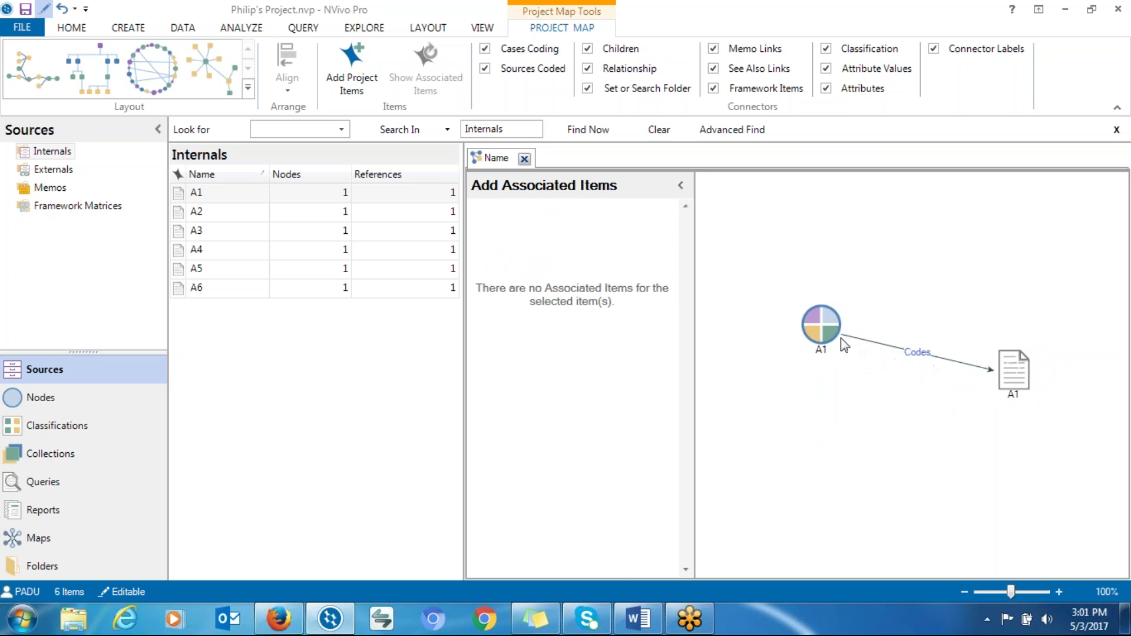
pyautogui.moveTo(829, 329)
pyautogui.mouseDown()
pyautogui.moveTo(839, 382)
pyautogui.moveTo(836, 310)
pyautogui.moveTo(815, 343)
pyautogui.mouseUp()
pyautogui.moveTo(1012, 367); pyautogui.dragTo(981, 345)
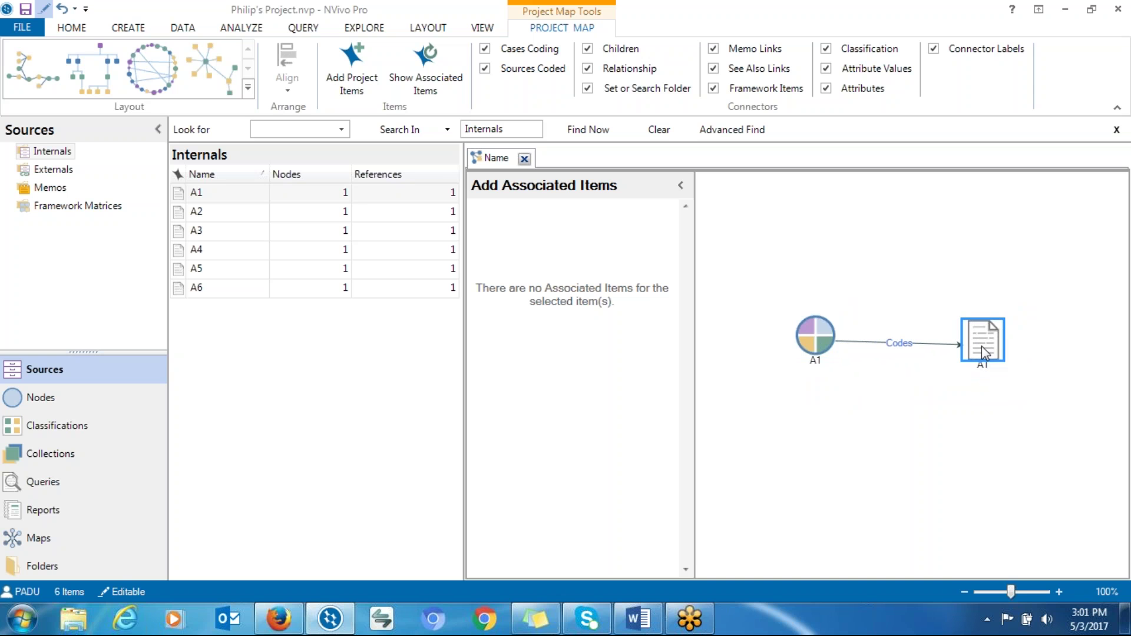
pyautogui.moveTo(982, 345); pyautogui.dragTo(956, 341)
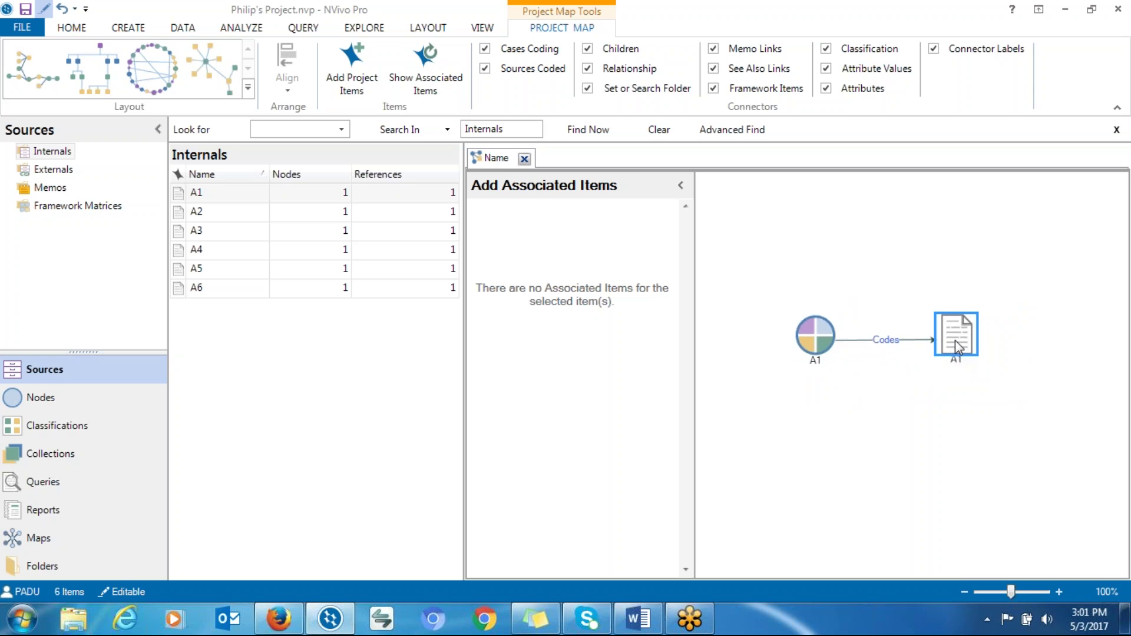
pyautogui.click(816, 337)
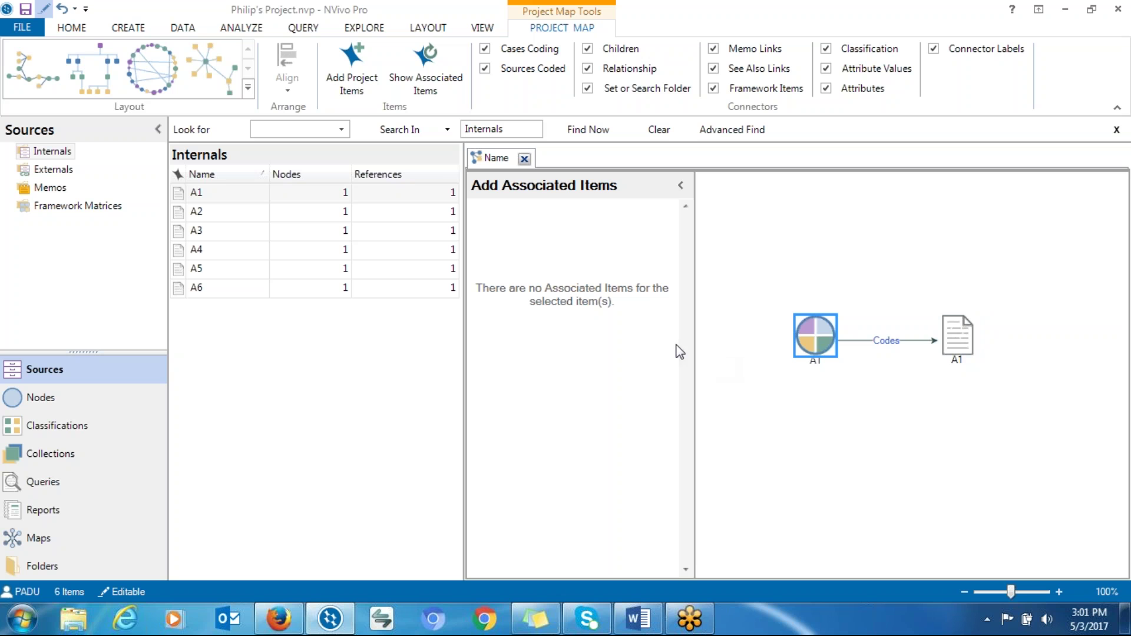
pyautogui.moveTo(812, 337); pyautogui.dragTo(804, 320)
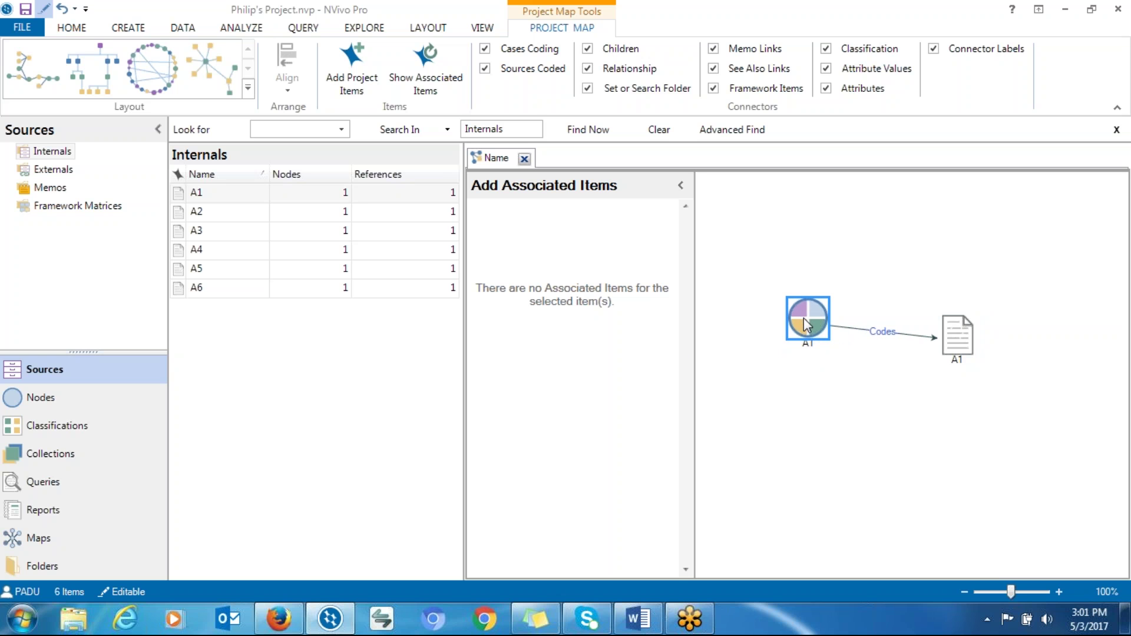
# Step: Show the associated items of case A1 and add its Dissertation Chair Experience value, 7 years, to the map
pyautogui.rightClick(815, 325)
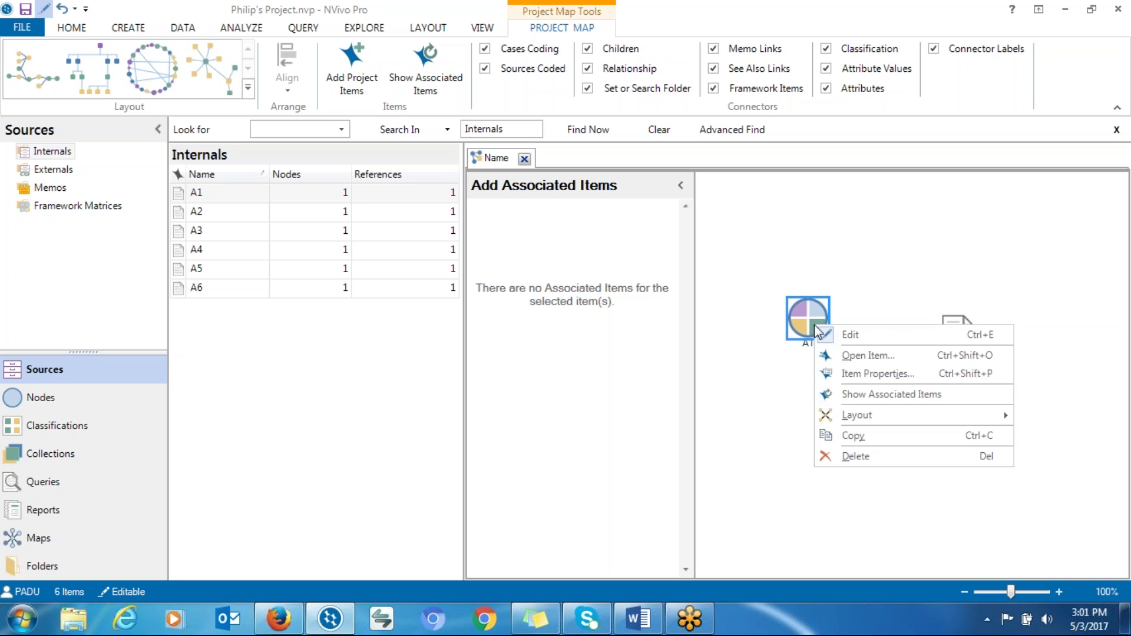
pyautogui.click(833, 395)
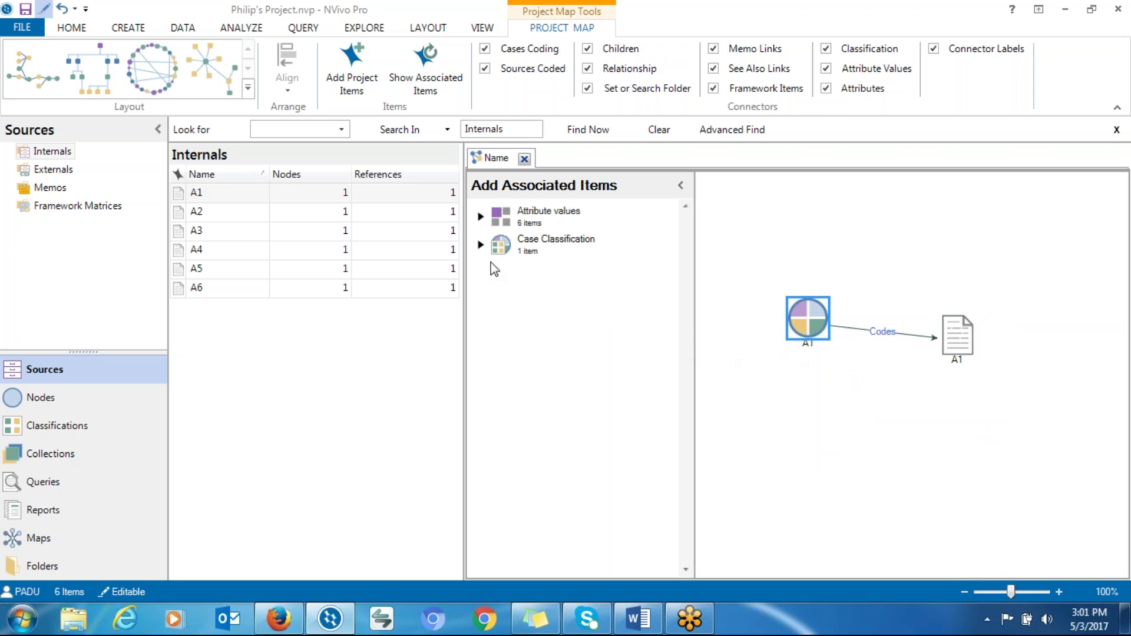
pyautogui.click(480, 217)
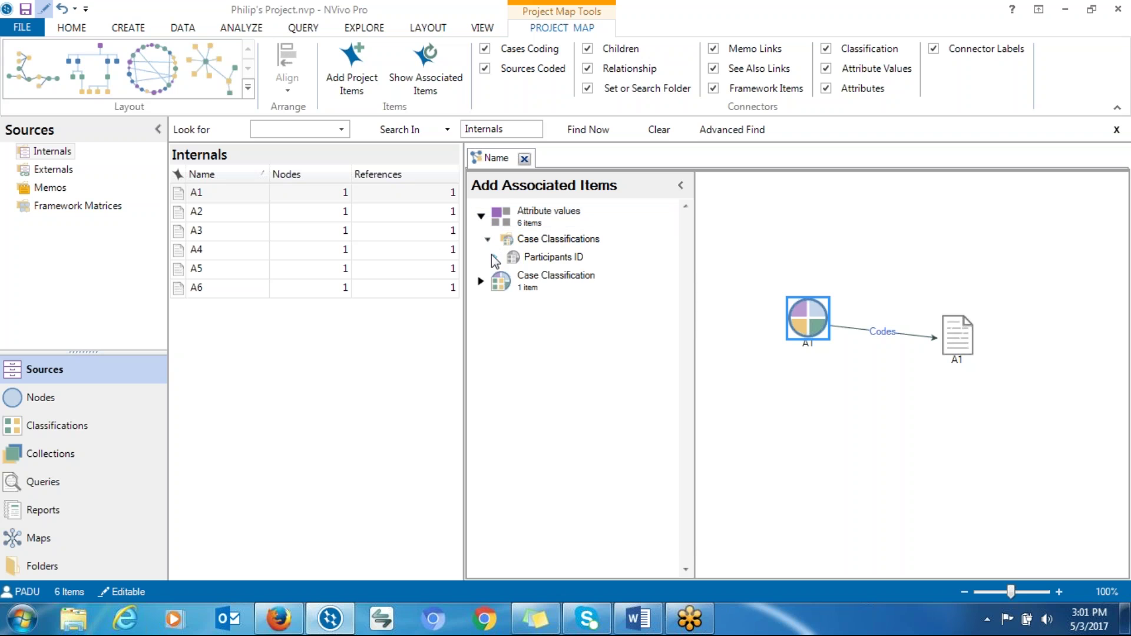
pyautogui.click(492, 259)
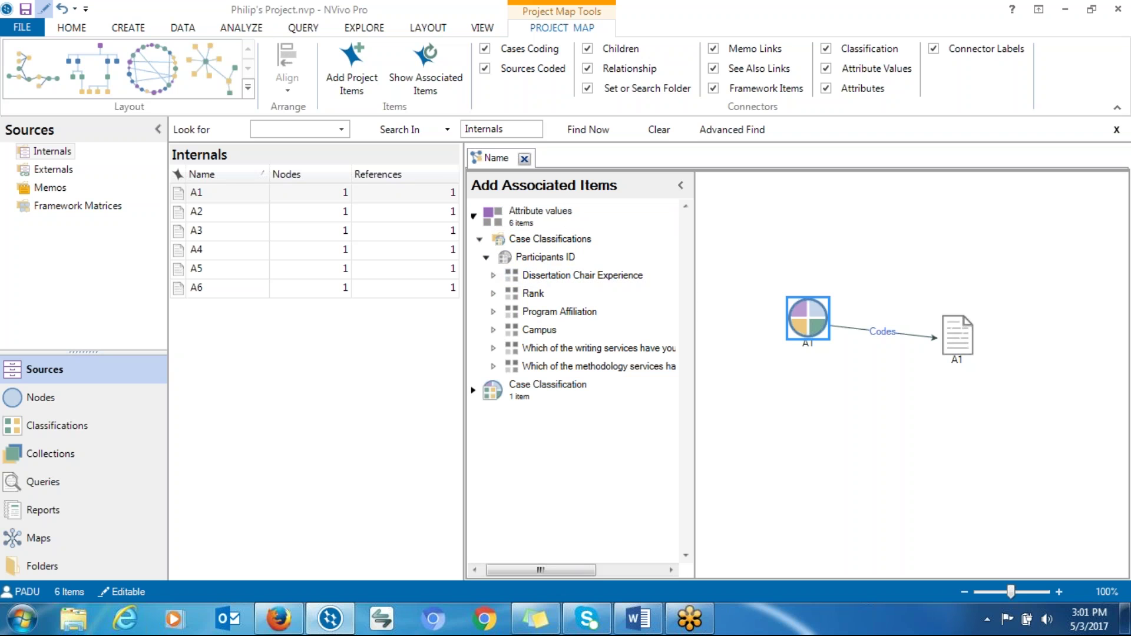
pyautogui.click(494, 275)
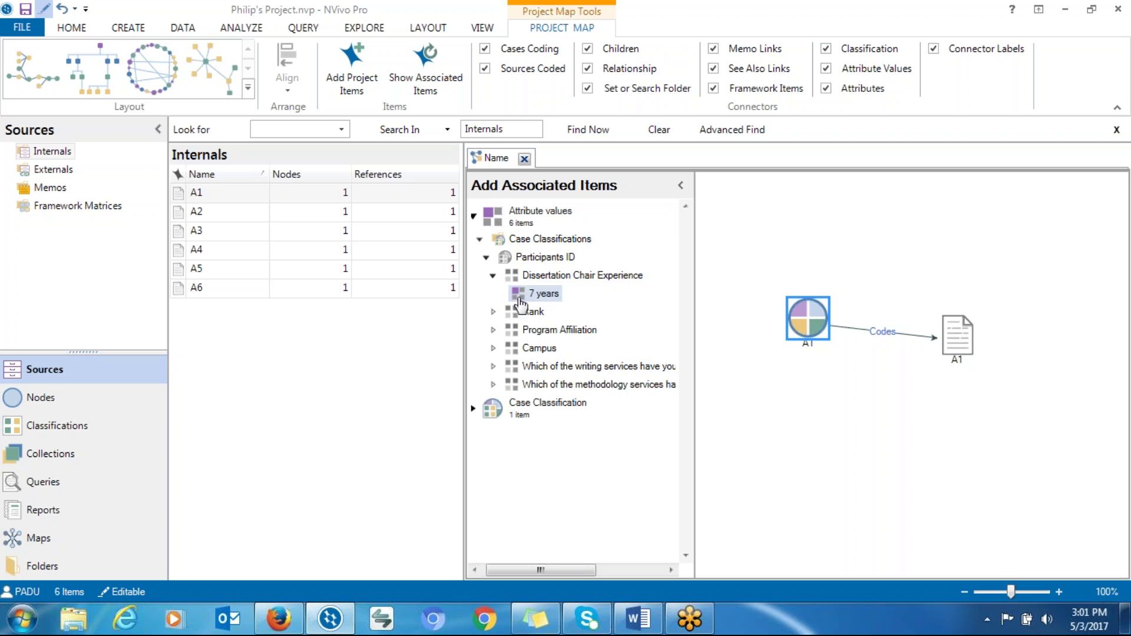
pyautogui.moveTo(543, 293); pyautogui.dragTo(725, 292)
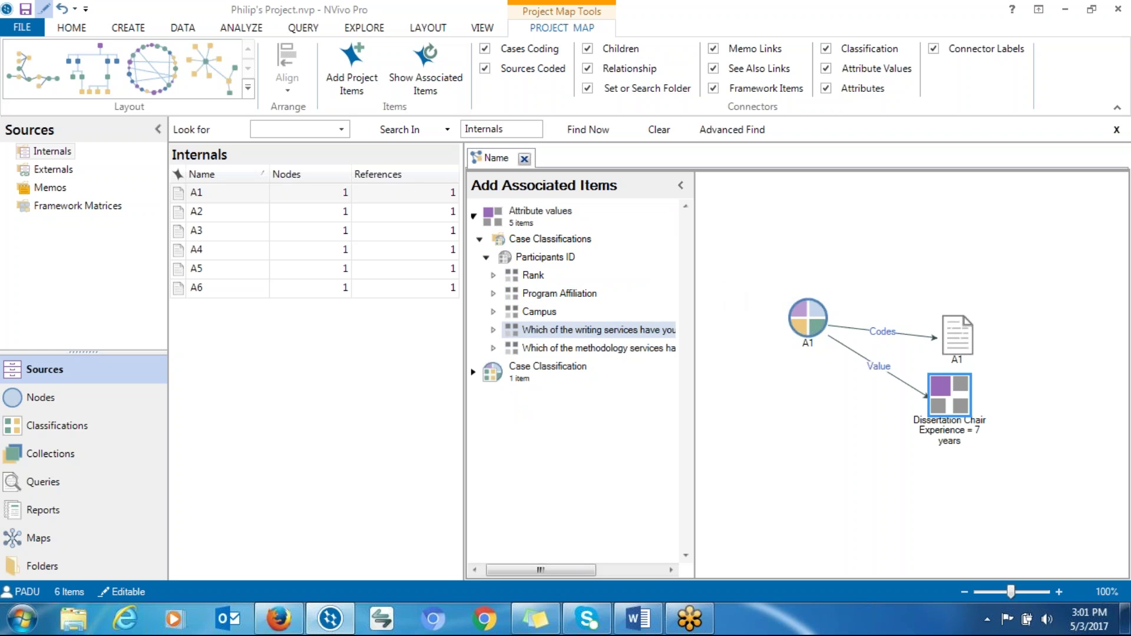
# Step: Add case A1's Program Affiliation value, Clinical Psychology PsyD, to the map and expand its writing services attribute
pyautogui.click(493, 293)
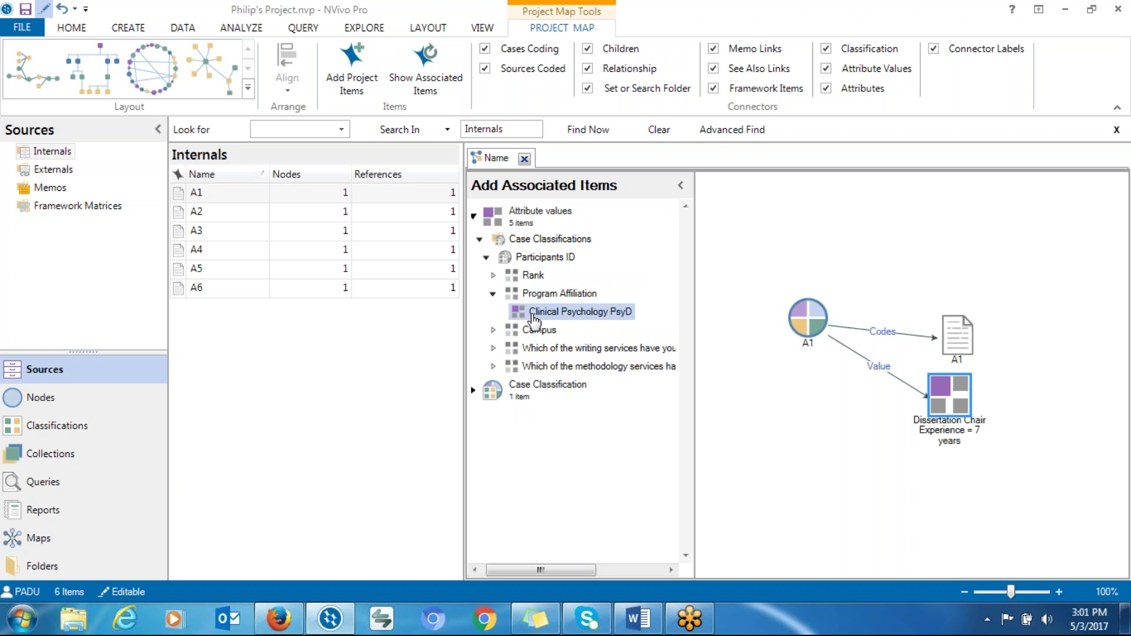
pyautogui.doubleClick(548, 311)
pyautogui.click(493, 311)
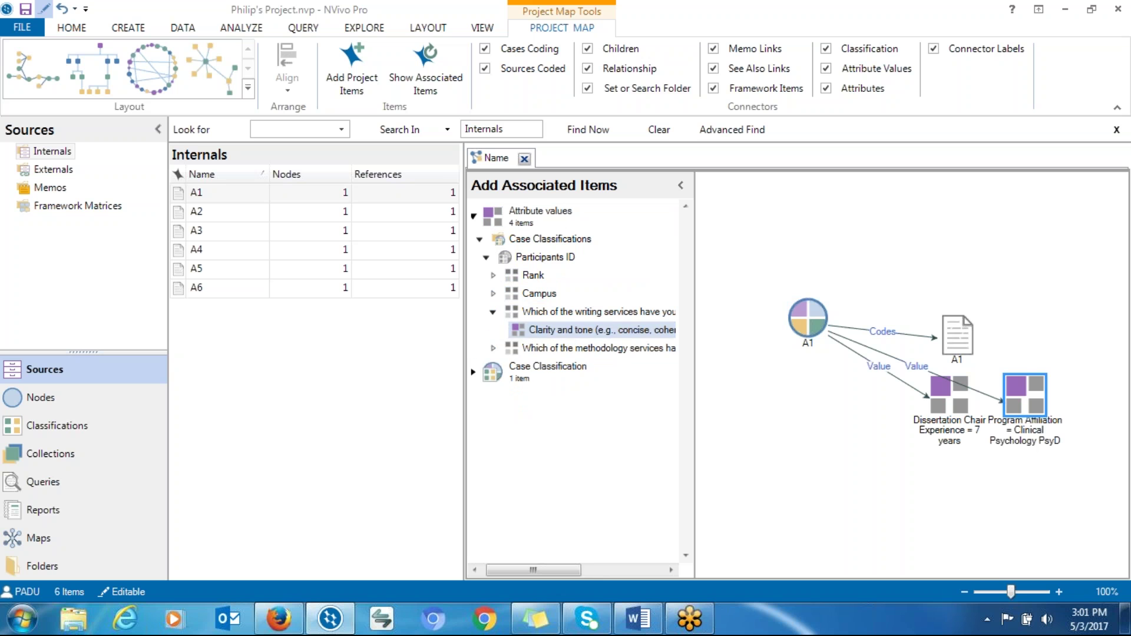
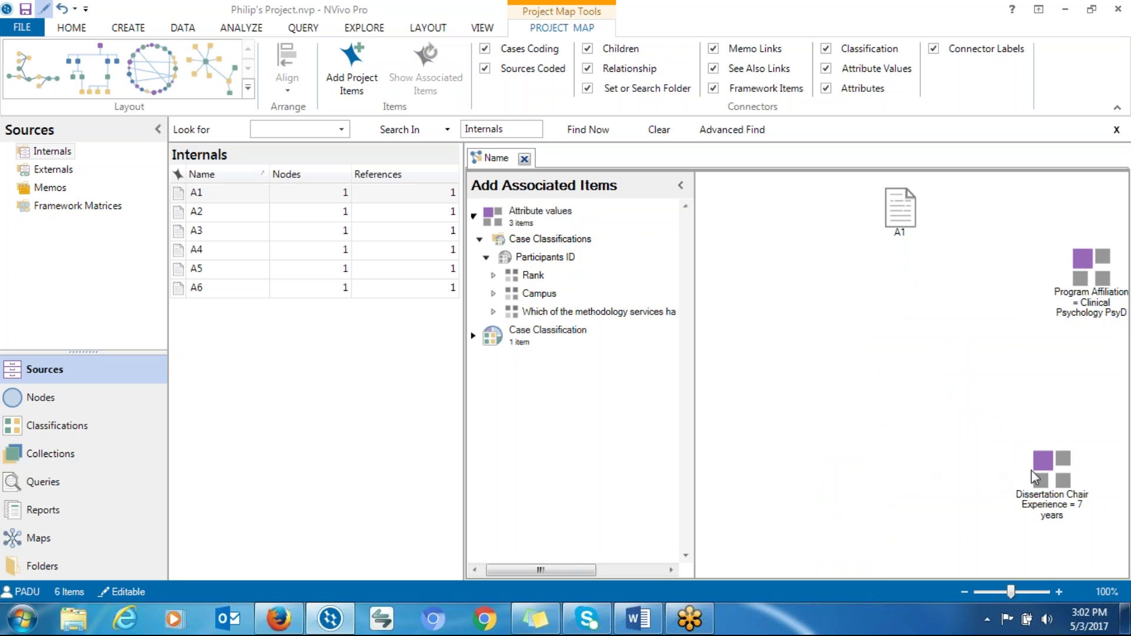
# Step: Clear the map by deleting the remaining attribute values and the A1 source
pyautogui.press('Delete')
pyautogui.click(1081, 288)
pyautogui.press('Delete')
pyautogui.click(901, 212)
pyautogui.press('Delete')
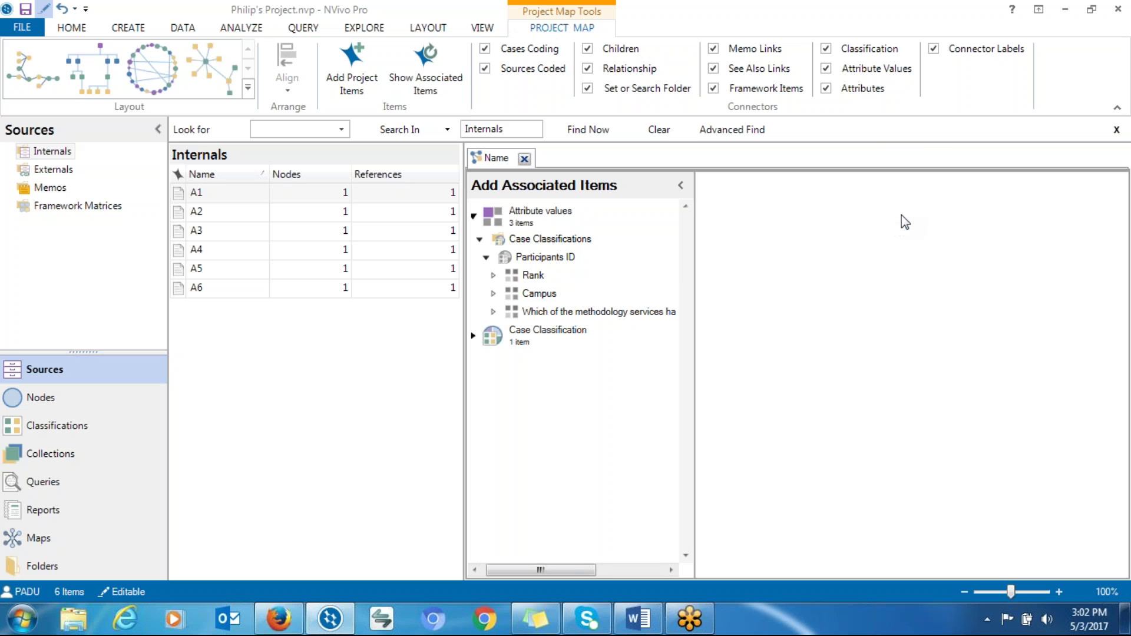
# Step: Add case A3 from the Participants Cases folder to the map and place it near the centre
pyautogui.click(358, 89)
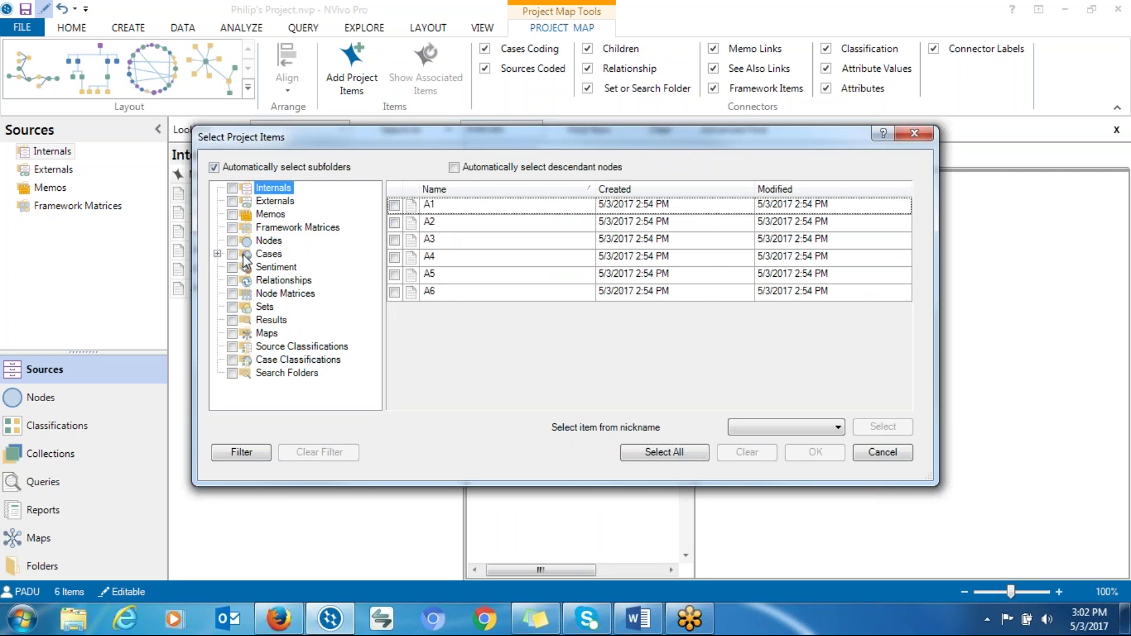
pyautogui.click(217, 254)
pyautogui.click(287, 268)
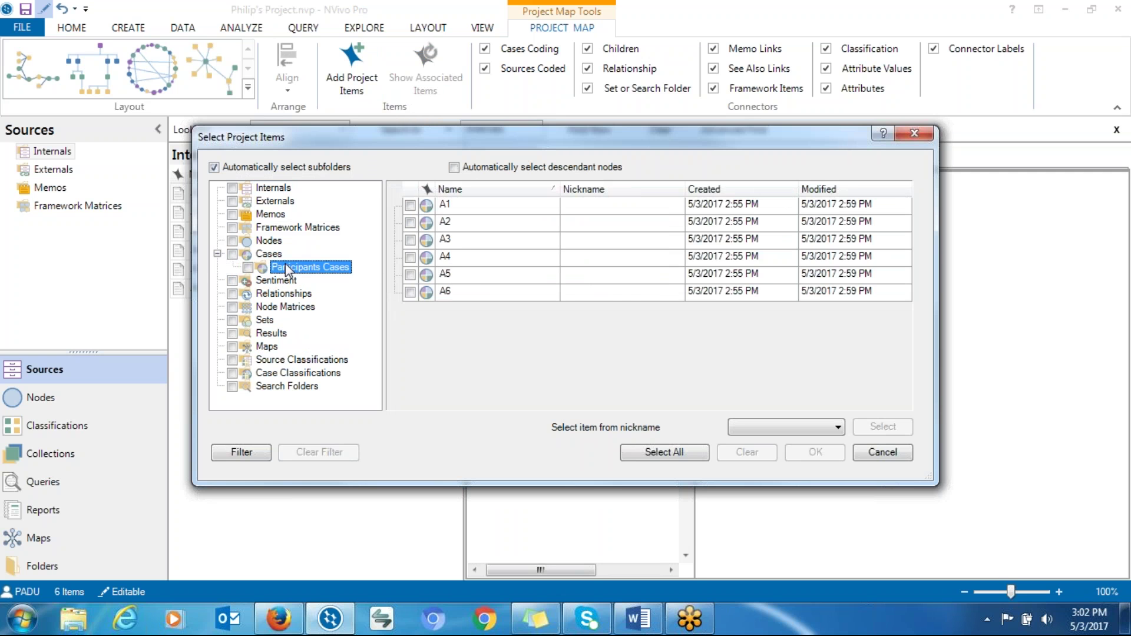
pyautogui.click(411, 240)
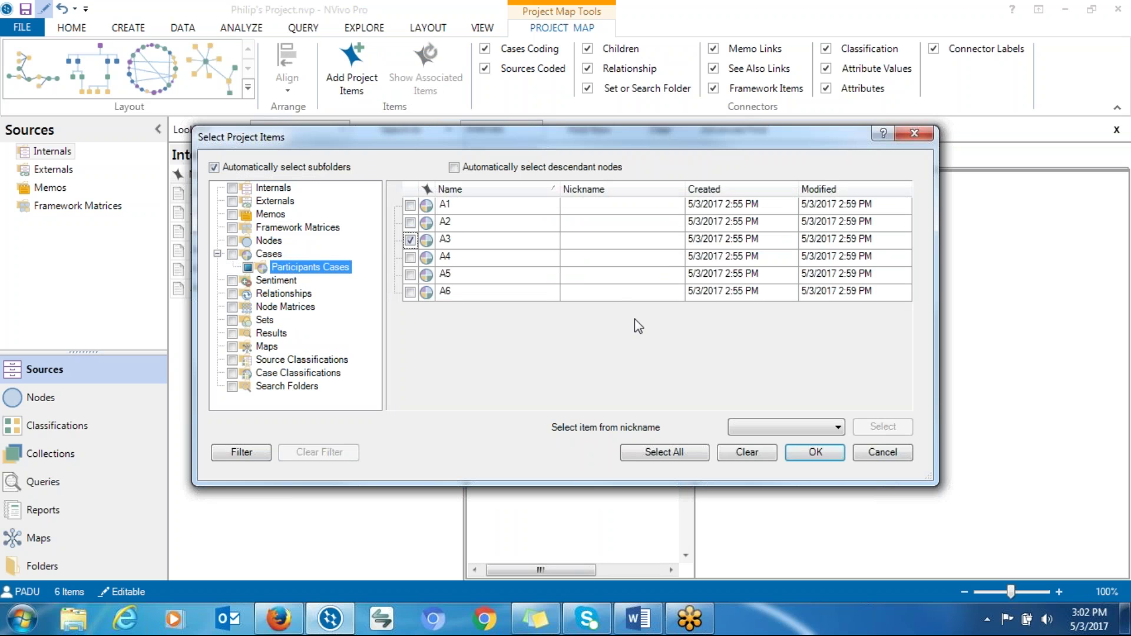
pyautogui.click(815, 453)
pyautogui.moveTo(893, 378); pyautogui.dragTo(827, 316)
# Step: Show the associated items of case A3 and add its Dissertation Chair Experience value, 7 years, to the map
pyautogui.rightClick(831, 314)
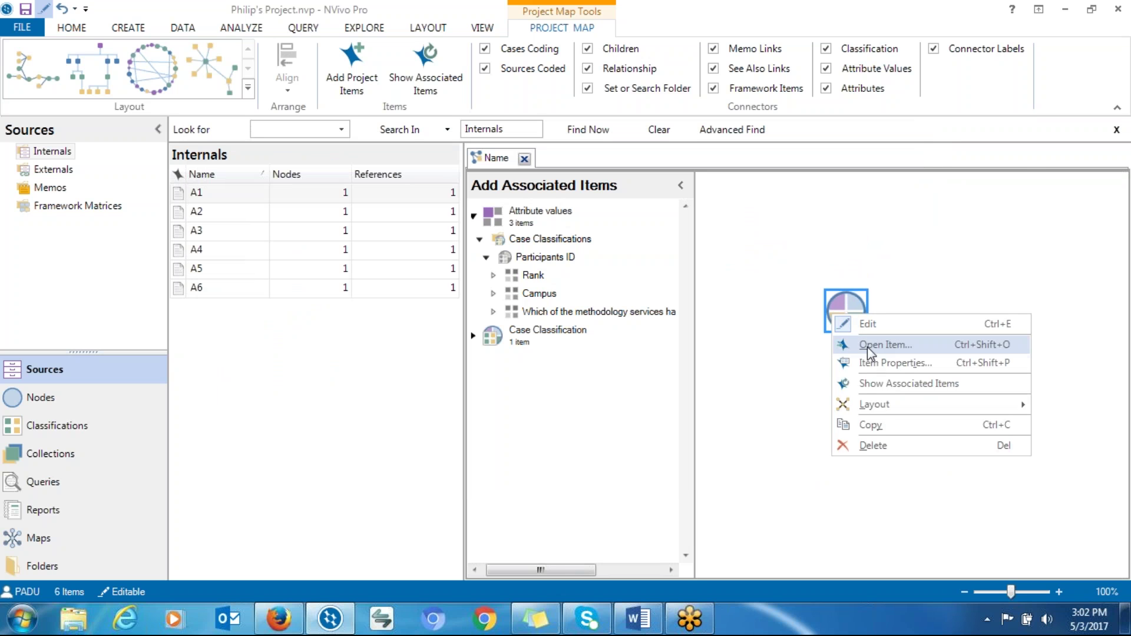
pyautogui.click(883, 385)
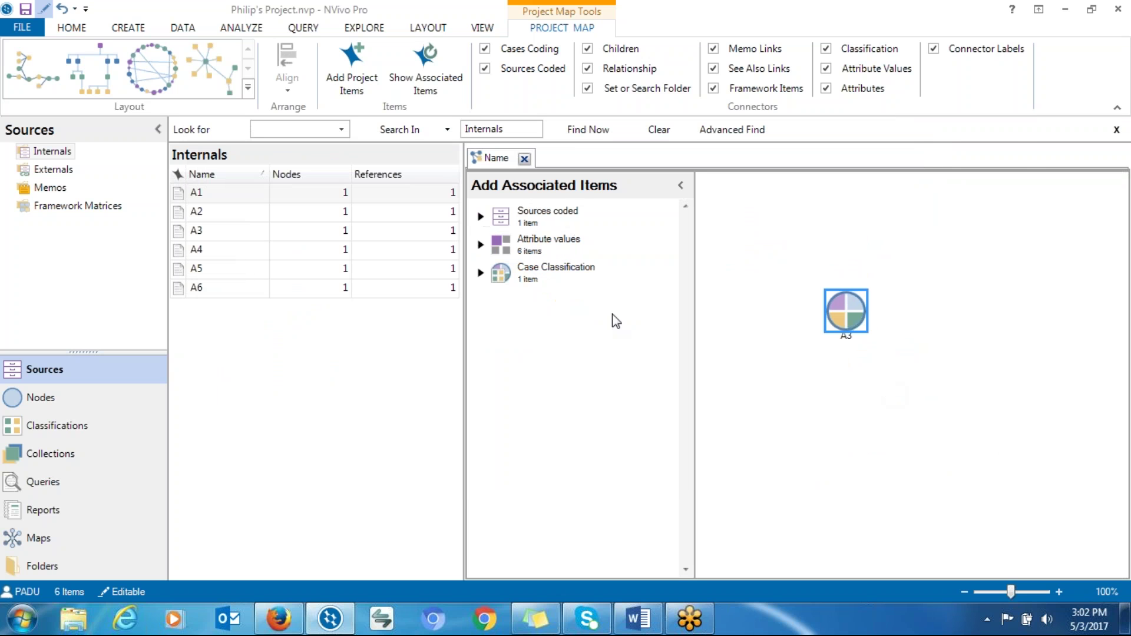
pyautogui.click(480, 244)
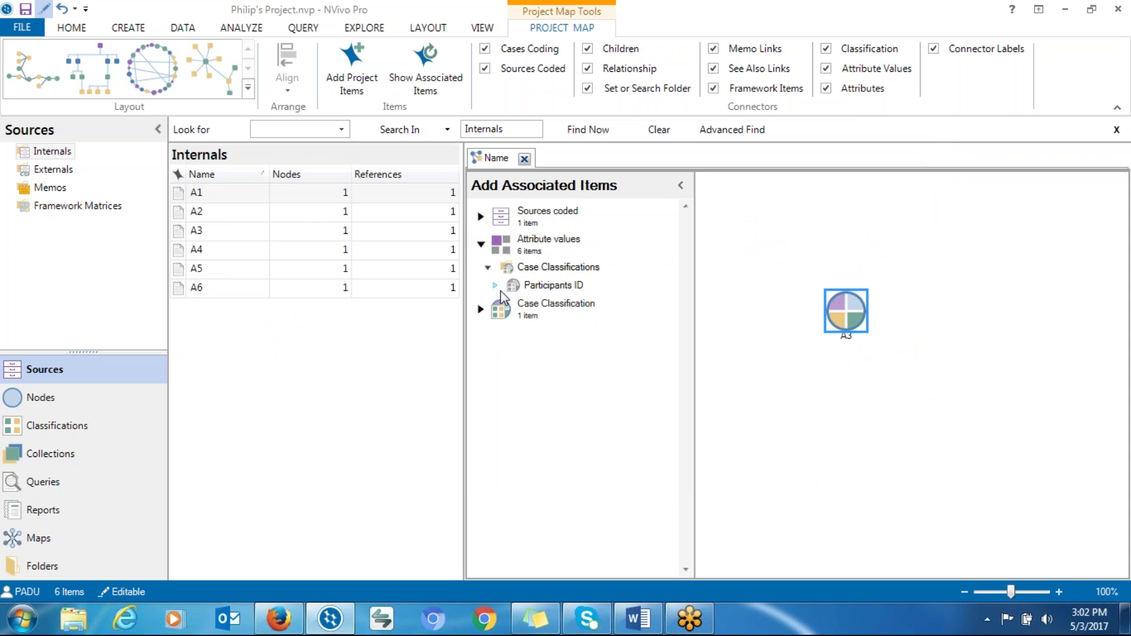
pyautogui.click(486, 286)
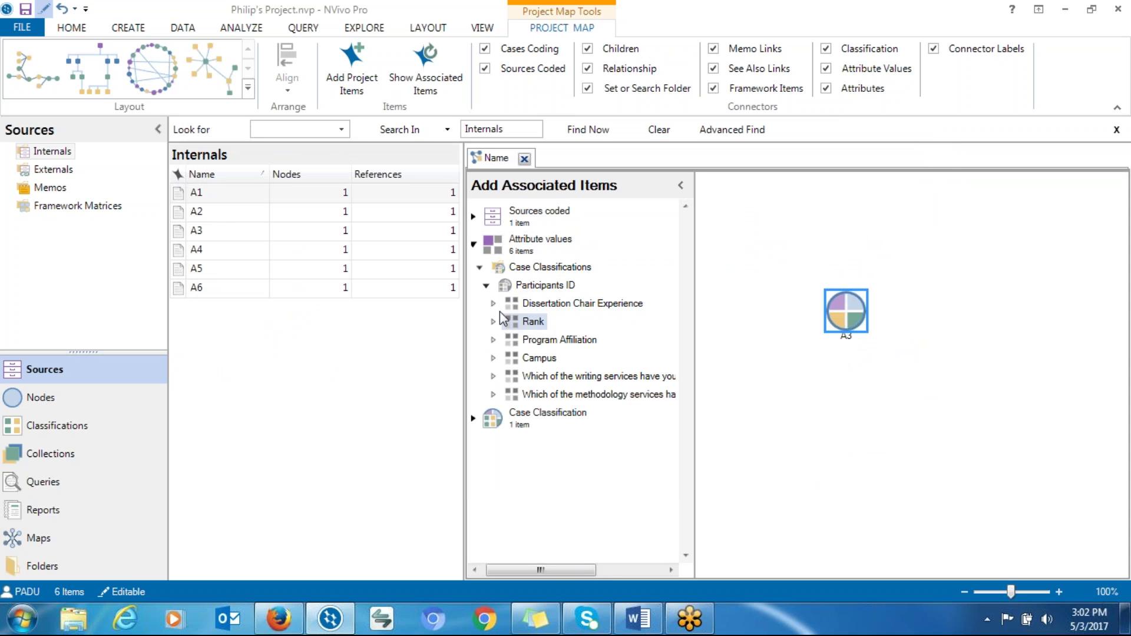
pyautogui.click(493, 304)
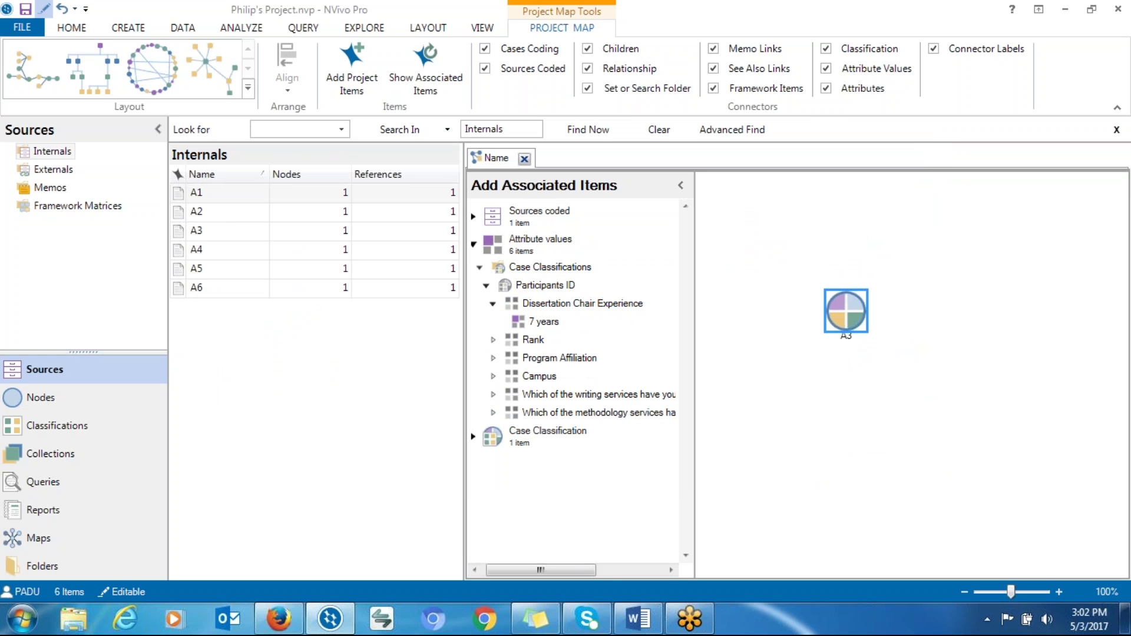
pyautogui.doubleClick(542, 322)
# Step: Add case A3's Campus value, Chicago, and its most-used methodology services value to the map, and expand its associated Case Classification
pyautogui.click(493, 340)
pyautogui.click(493, 340)
pyautogui.click(493, 340)
pyautogui.doubleClick(541, 358)
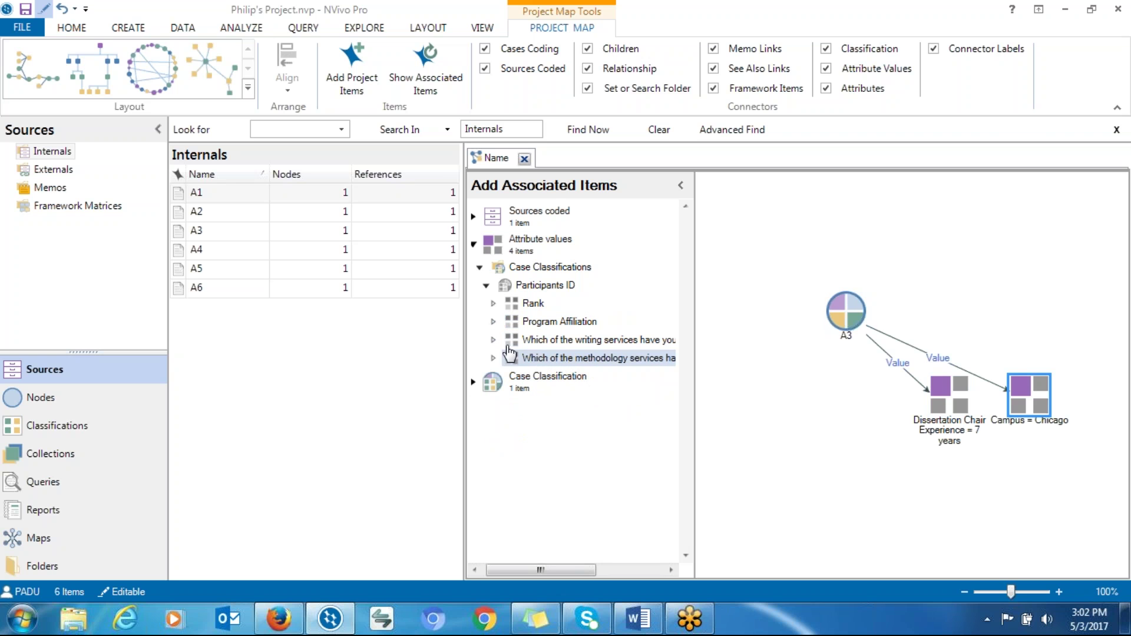
pyautogui.click(494, 358)
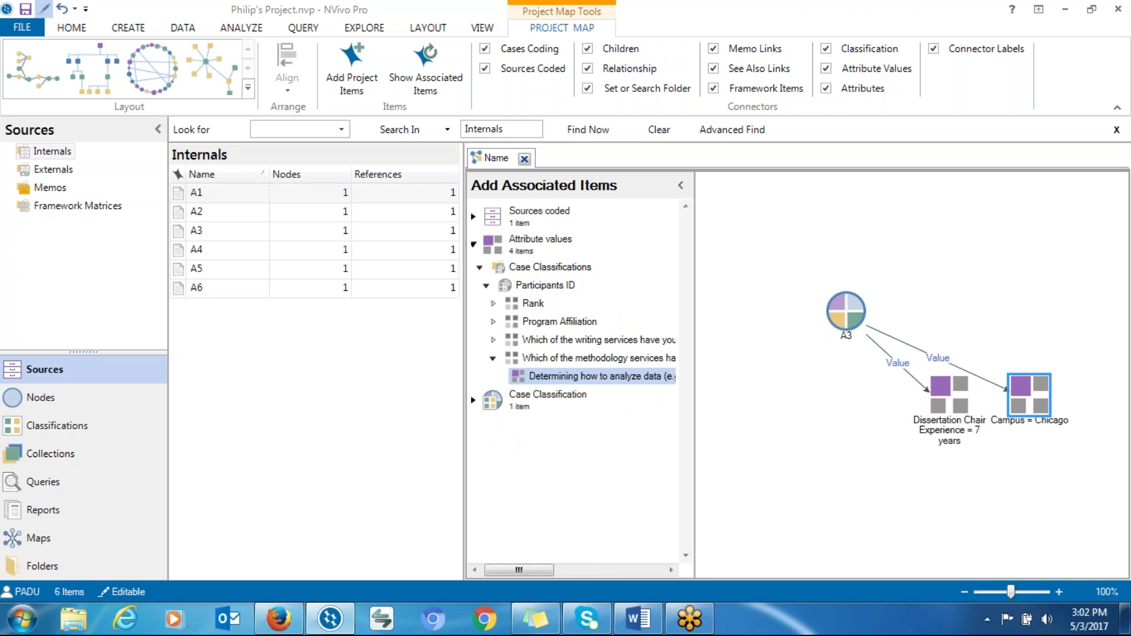
pyautogui.doubleClick(613, 376)
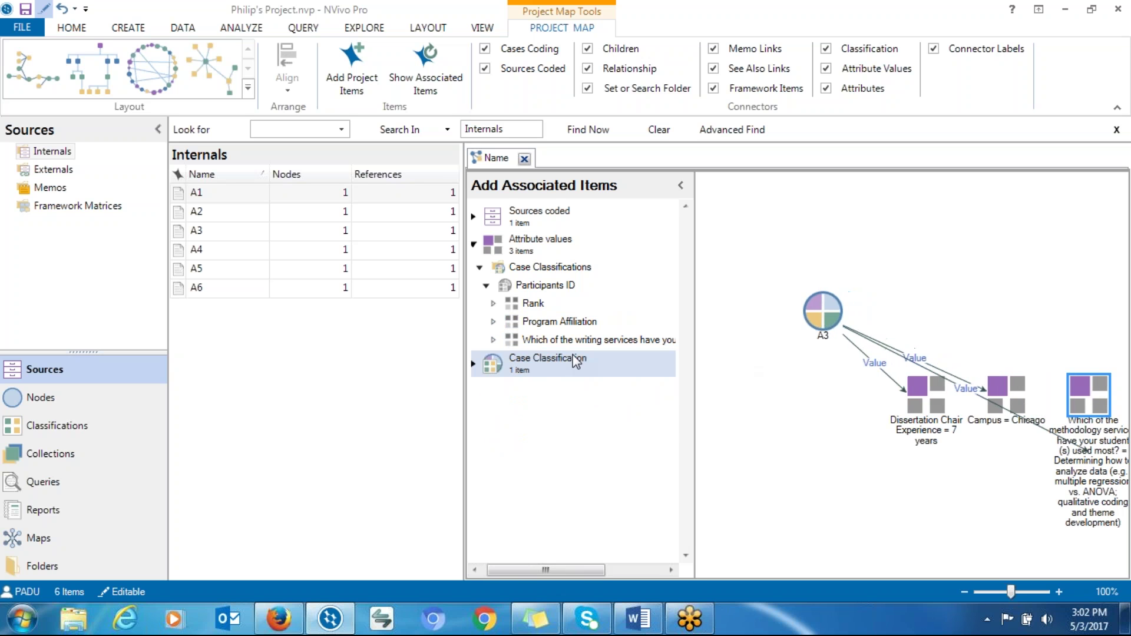
pyautogui.click(475, 366)
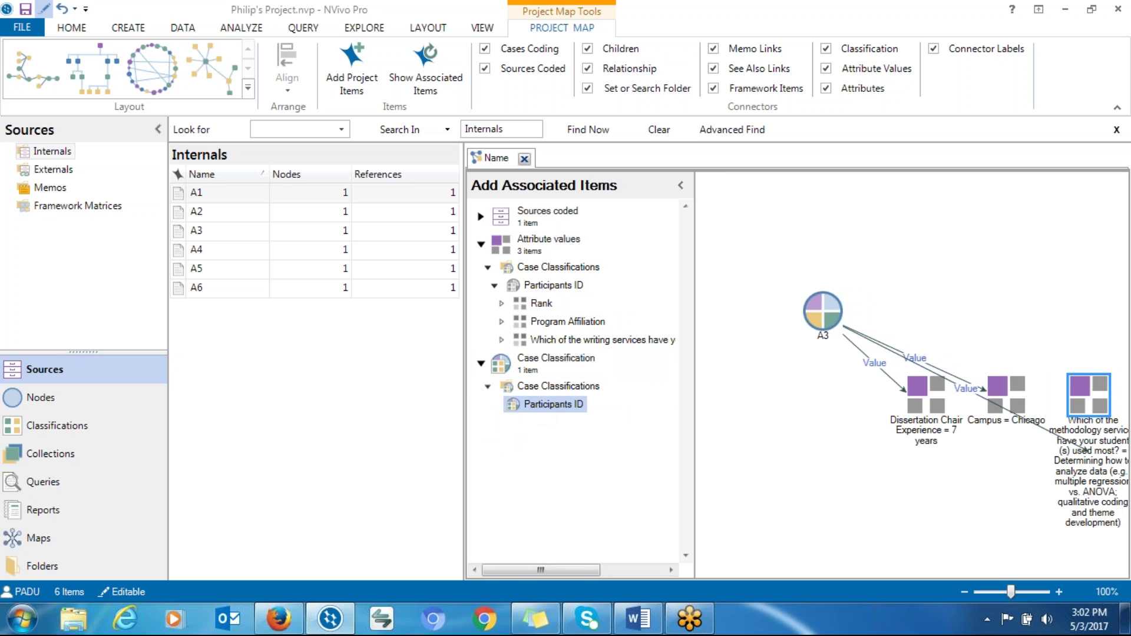
# Step: Add case A4 from the Participants Cases folder to the map and place it above case A3, slightly to its right
pyautogui.moveTo(814, 306); pyautogui.dragTo(766, 283)
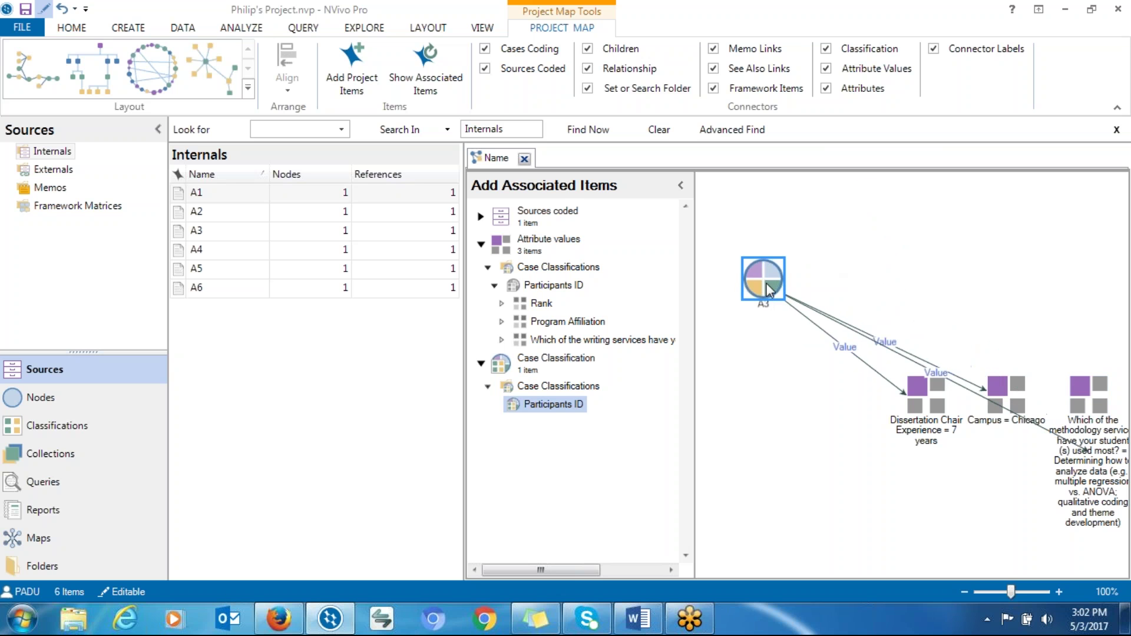
pyautogui.click(355, 75)
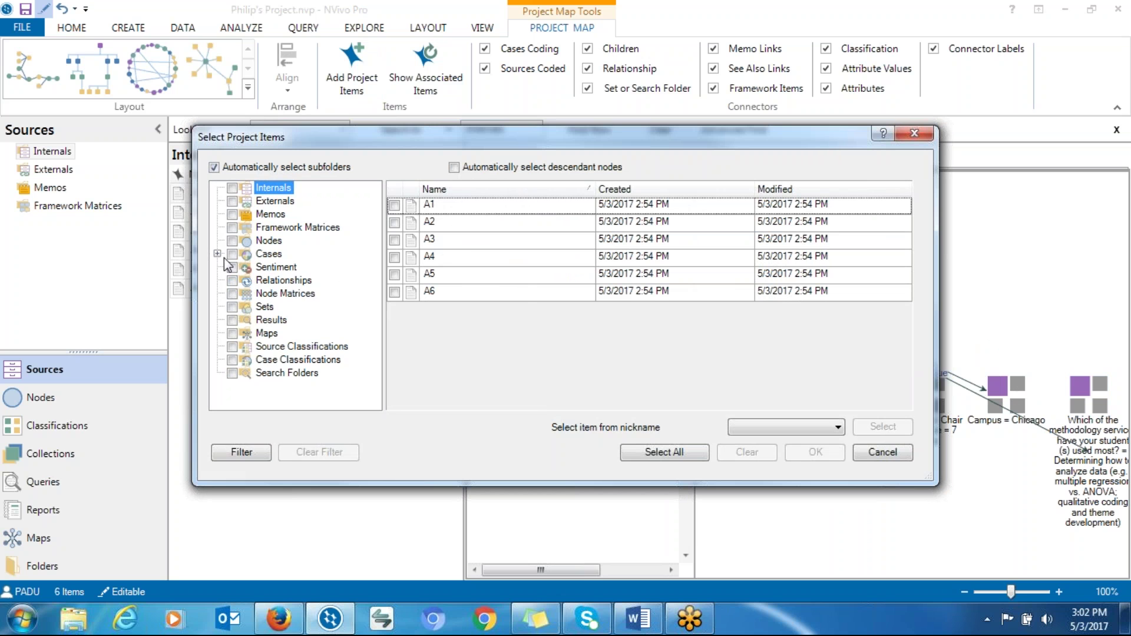
pyautogui.click(218, 254)
pyautogui.click(248, 266)
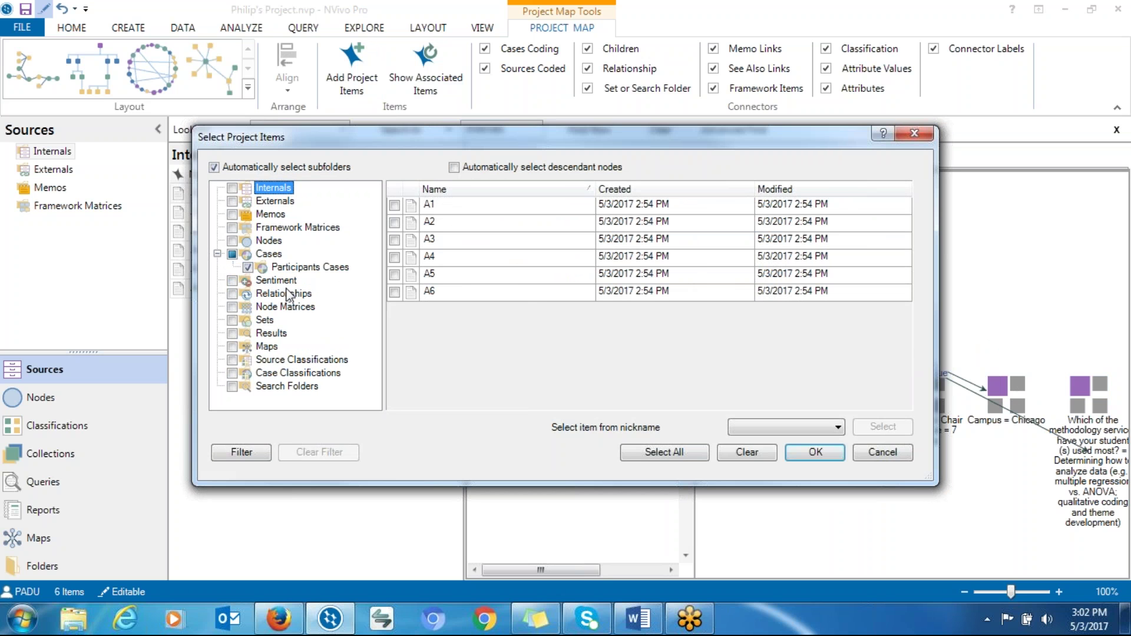
pyautogui.click(248, 267)
pyautogui.click(284, 280)
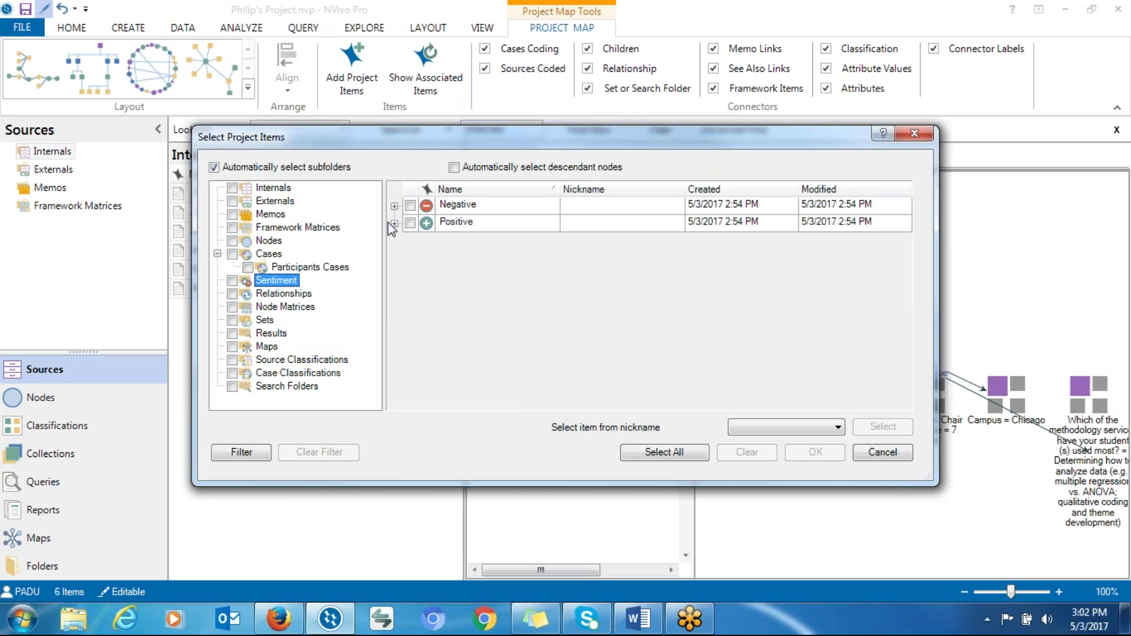
pyautogui.click(301, 267)
pyautogui.click(410, 257)
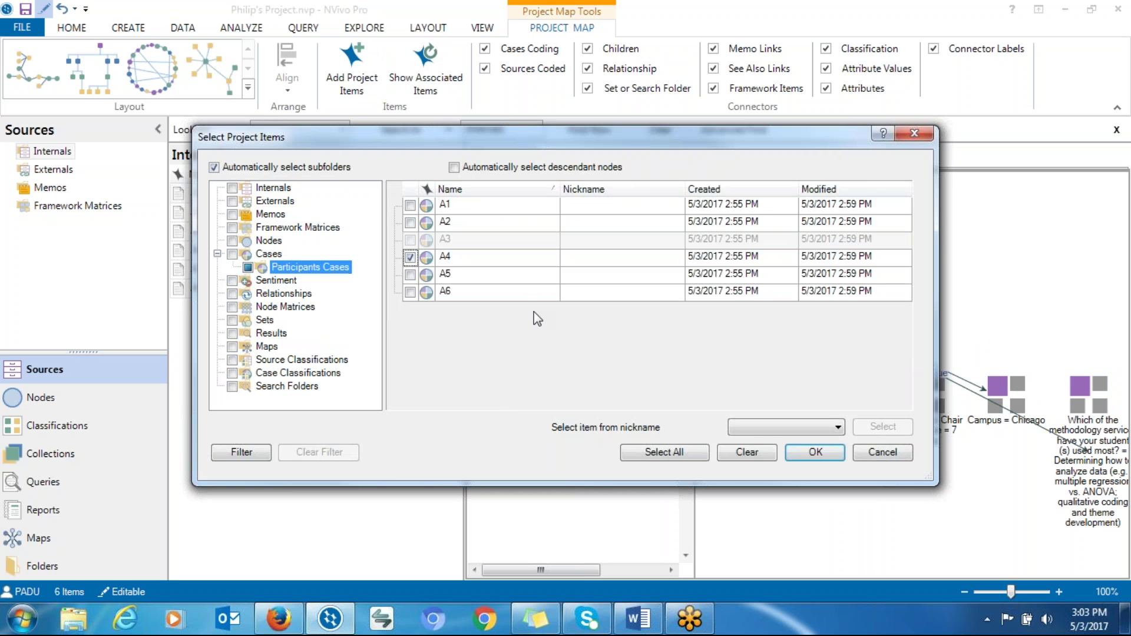
pyautogui.click(814, 452)
pyautogui.moveTo(930, 490); pyautogui.dragTo(879, 232)
pyautogui.moveTo(762, 266); pyautogui.dragTo(806, 285)
# Step: Show the associated items of case A4 and add its Rank value, Assistant Professor, to the map
pyautogui.click(874, 245)
pyautogui.rightClick(876, 244)
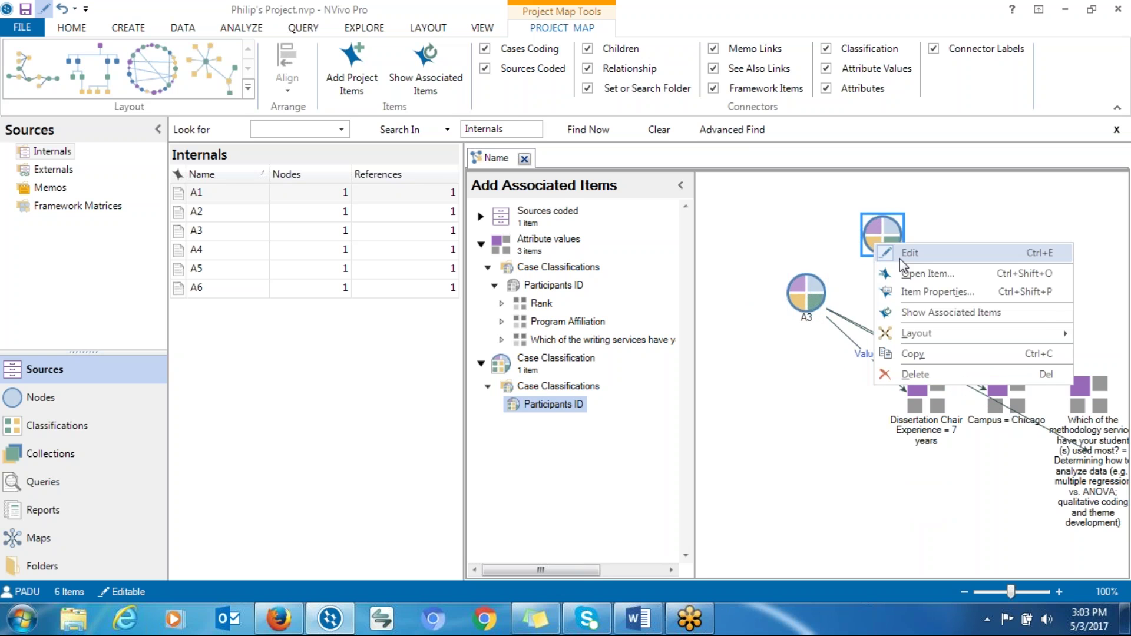
pyautogui.click(912, 313)
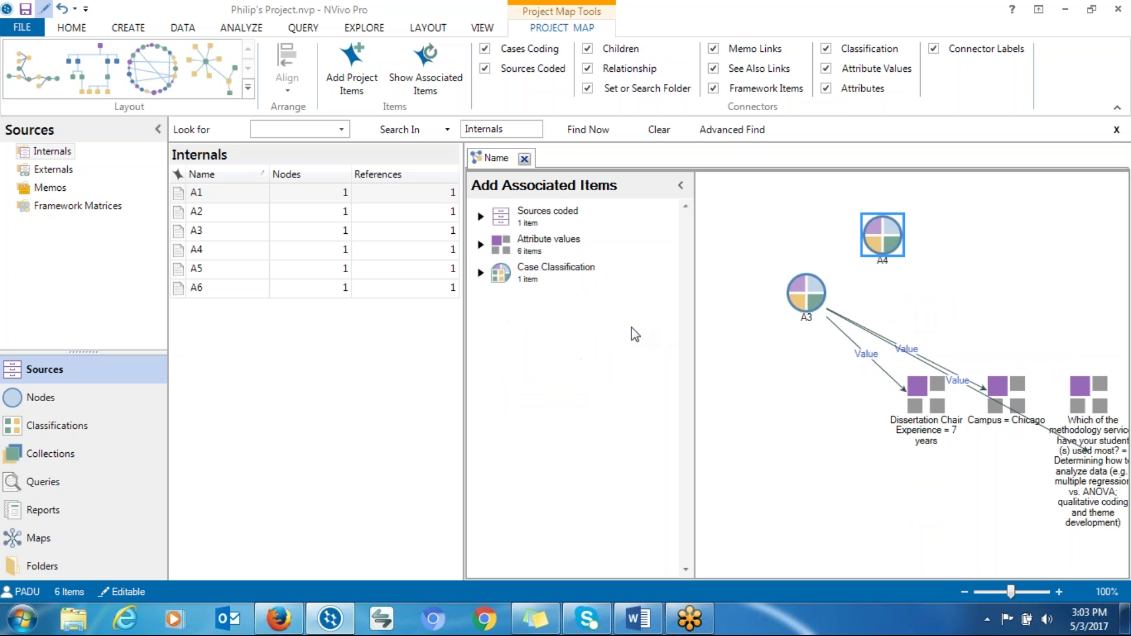
pyautogui.click(482, 248)
pyautogui.click(487, 286)
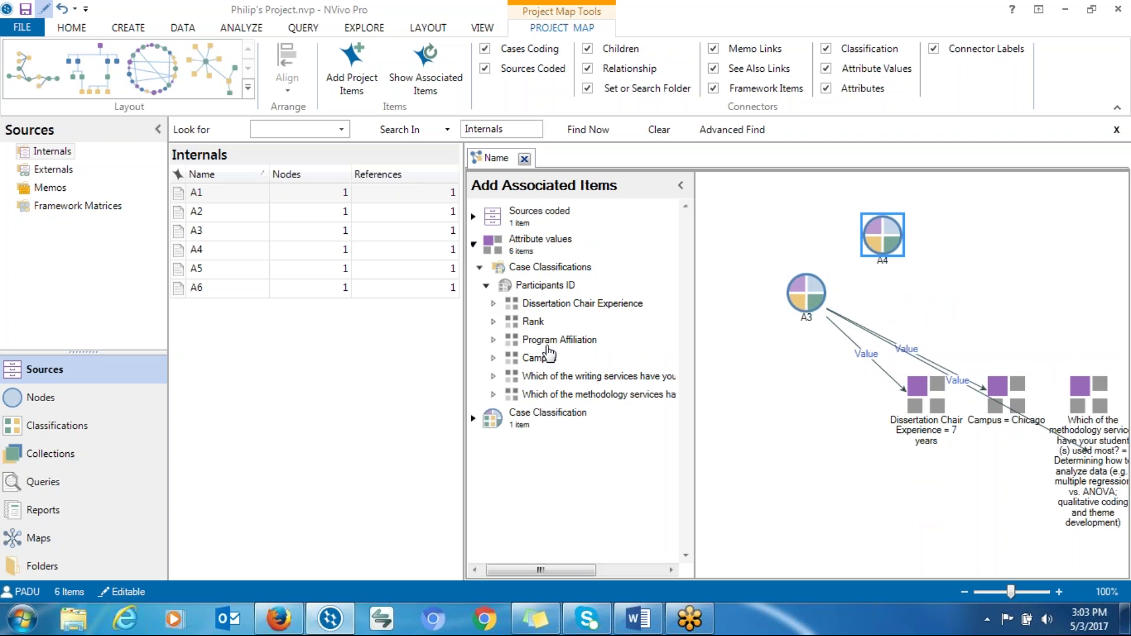
pyautogui.doubleClick(535, 321)
pyautogui.moveTo(541, 345); pyautogui.dragTo(723, 368)
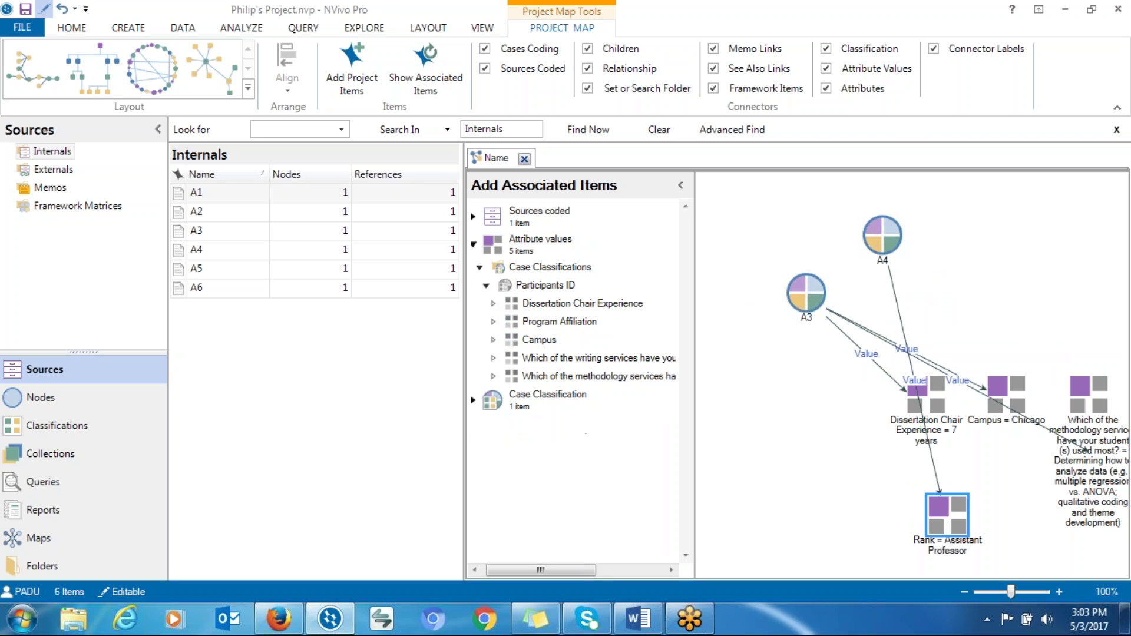
# Step: Add case A4's Campus value, Online, and its Program Affiliation value, International Psychology PhD, to the map
pyautogui.click(493, 358)
pyautogui.click(493, 340)
pyautogui.moveTo(545, 358); pyautogui.dragTo(736, 330)
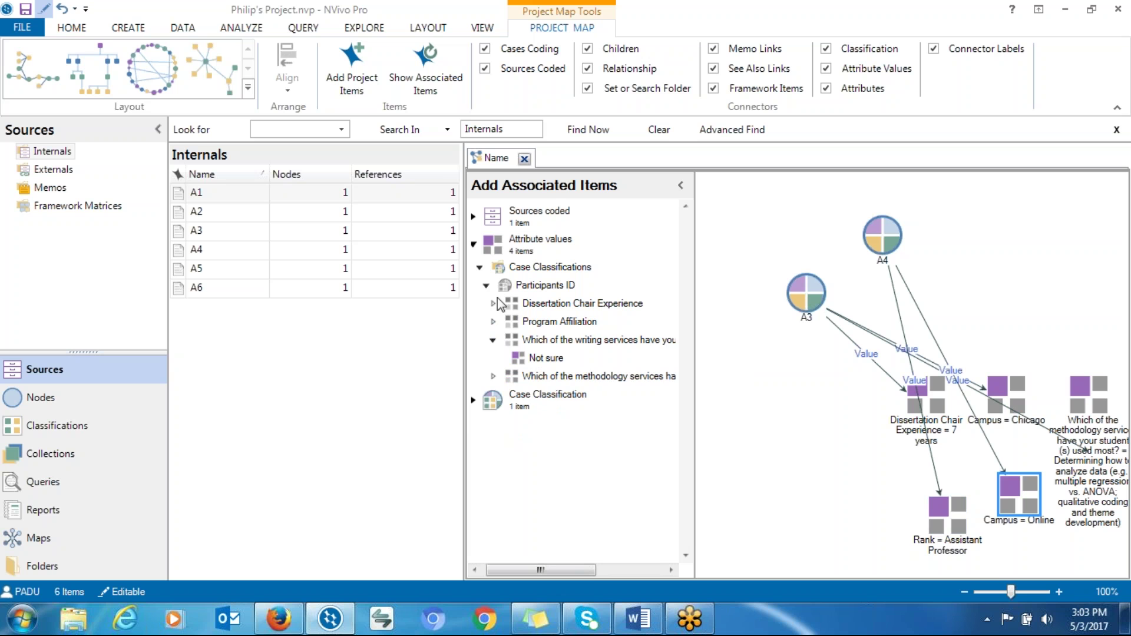
pyautogui.click(493, 321)
pyautogui.moveTo(560, 340); pyautogui.dragTo(854, 354)
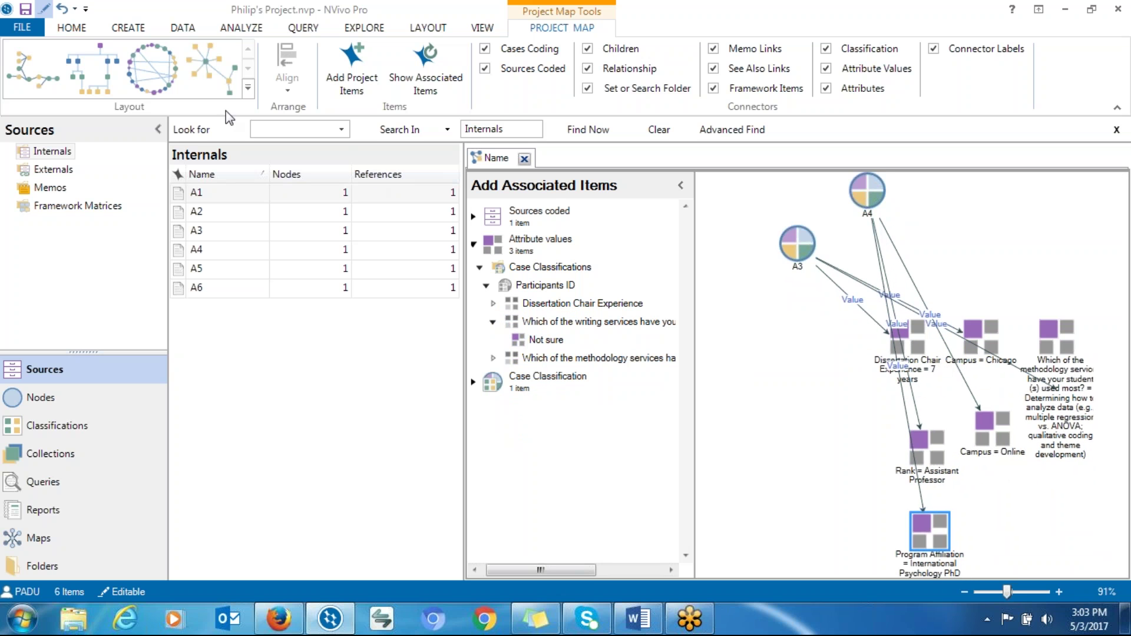
# Step: Move cases A4 and A3 apart on the map and try the Directed layout
pyautogui.moveTo(874, 200); pyautogui.dragTo(936, 188)
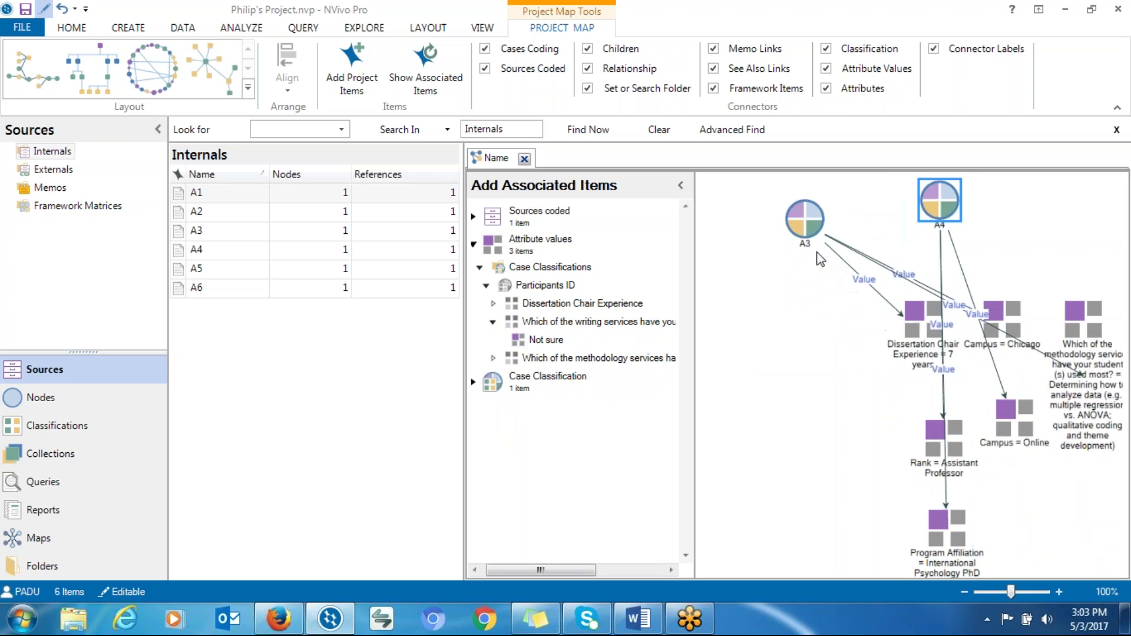
pyautogui.moveTo(825, 225); pyautogui.dragTo(808, 414)
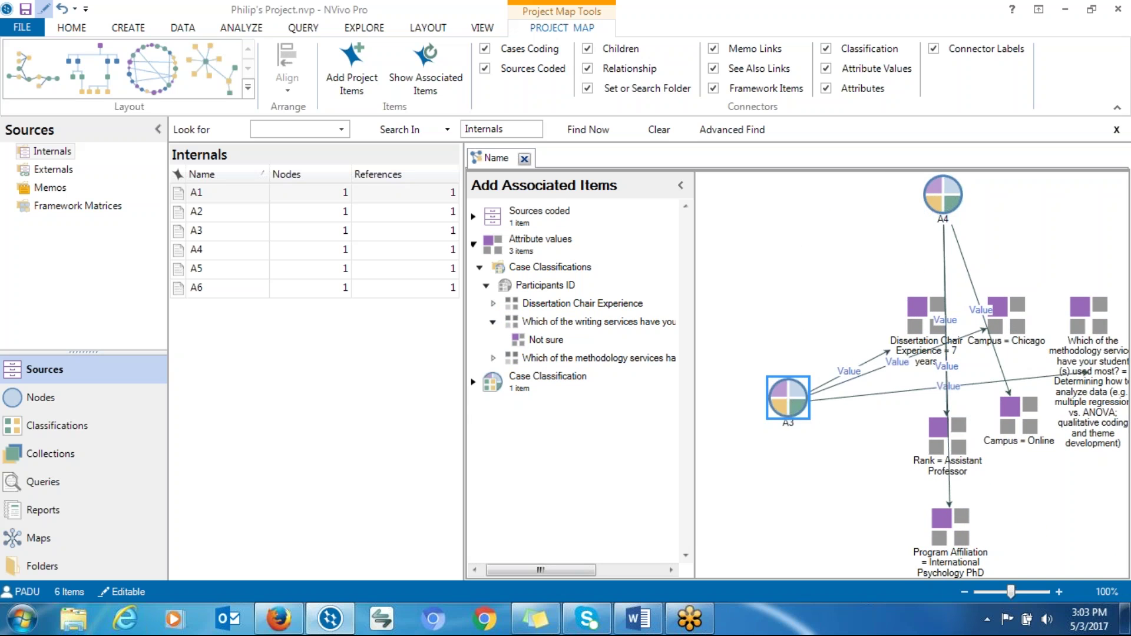
pyautogui.click(214, 77)
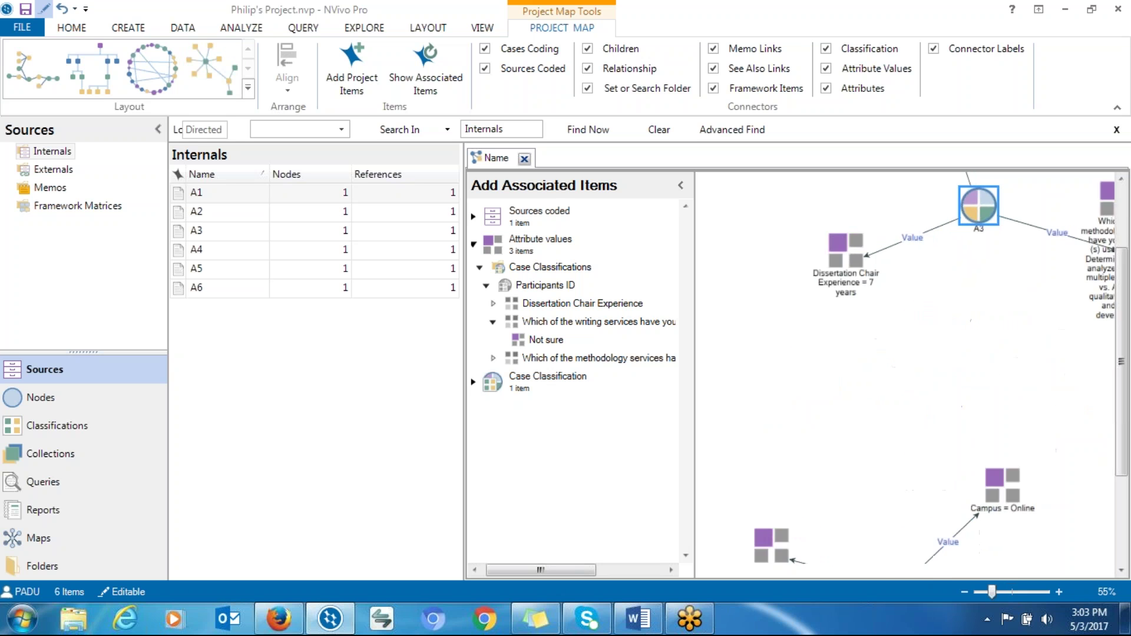
# Step: Arrange the map as a top-down hierarchy with each case above its attribute values, and close the map
pyautogui.click(120, 94)
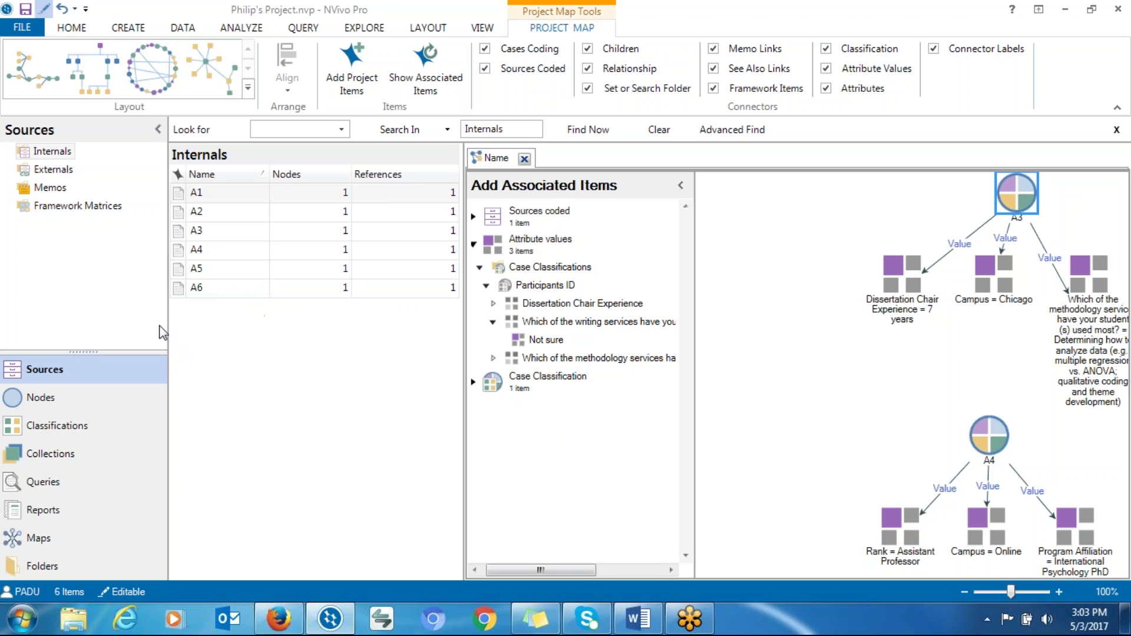
pyautogui.click(524, 160)
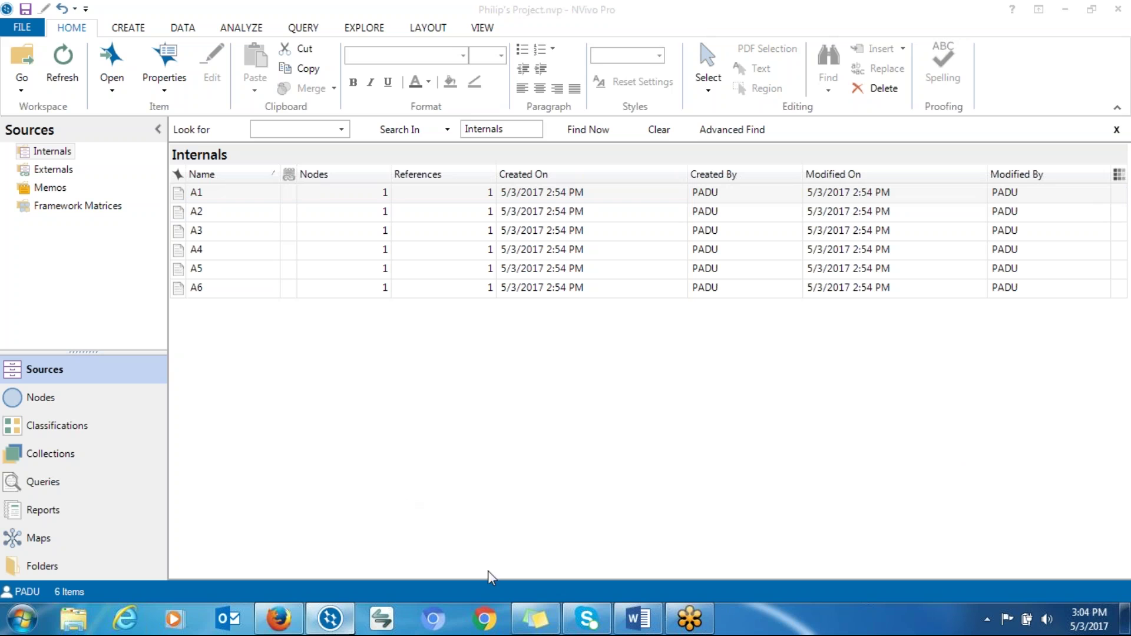
# Step: Switch to Windows Explorer, browse the Chicago School of Professonal Psychology (International Psychology) folder in the Documents library, and close the window
pyautogui.click(73, 618)
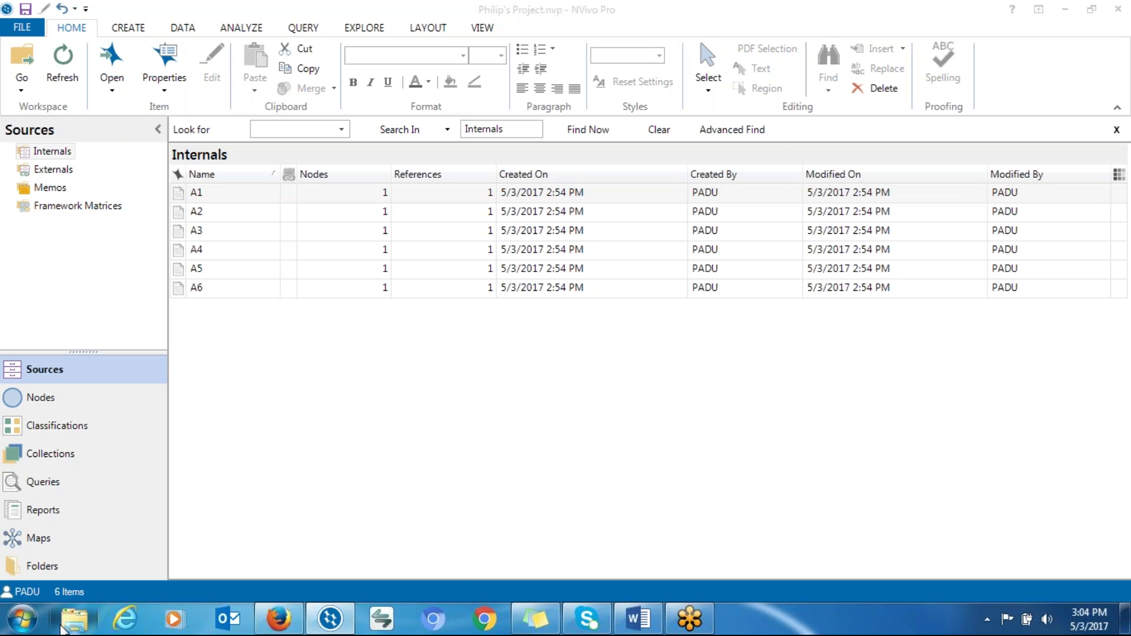
pyautogui.doubleClick(338, 253)
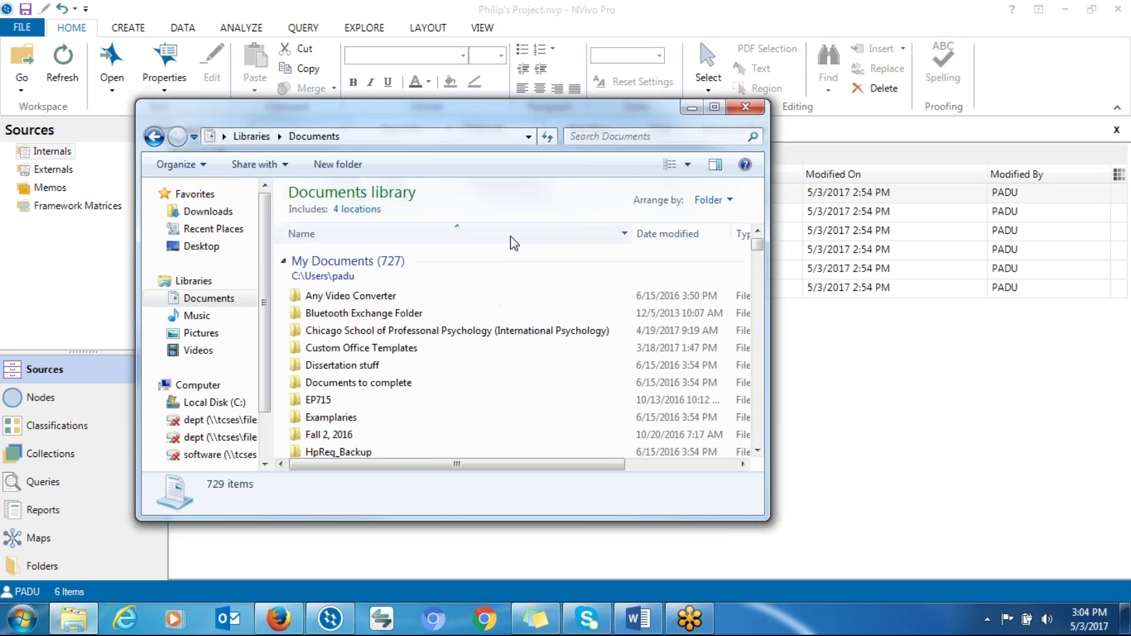
pyautogui.doubleClick(441, 331)
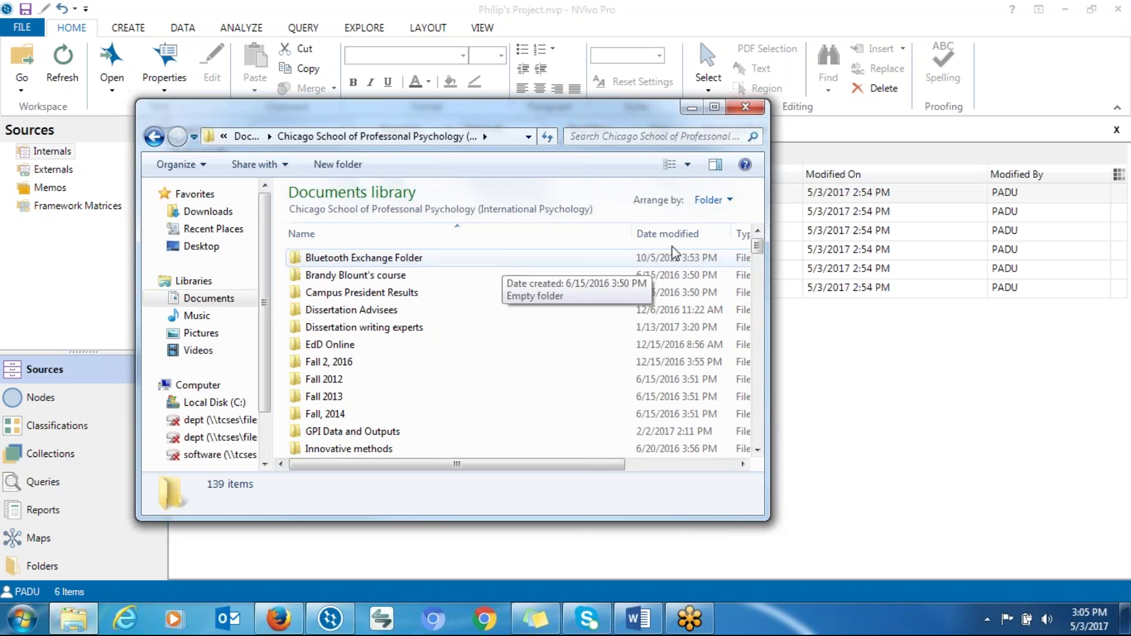
pyautogui.click(745, 108)
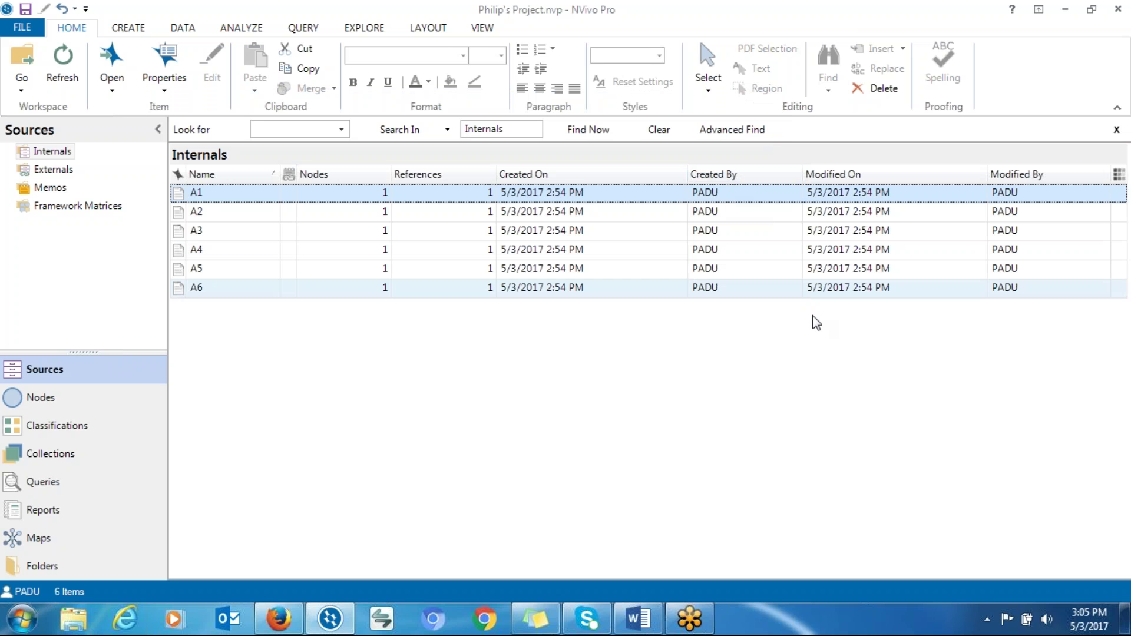